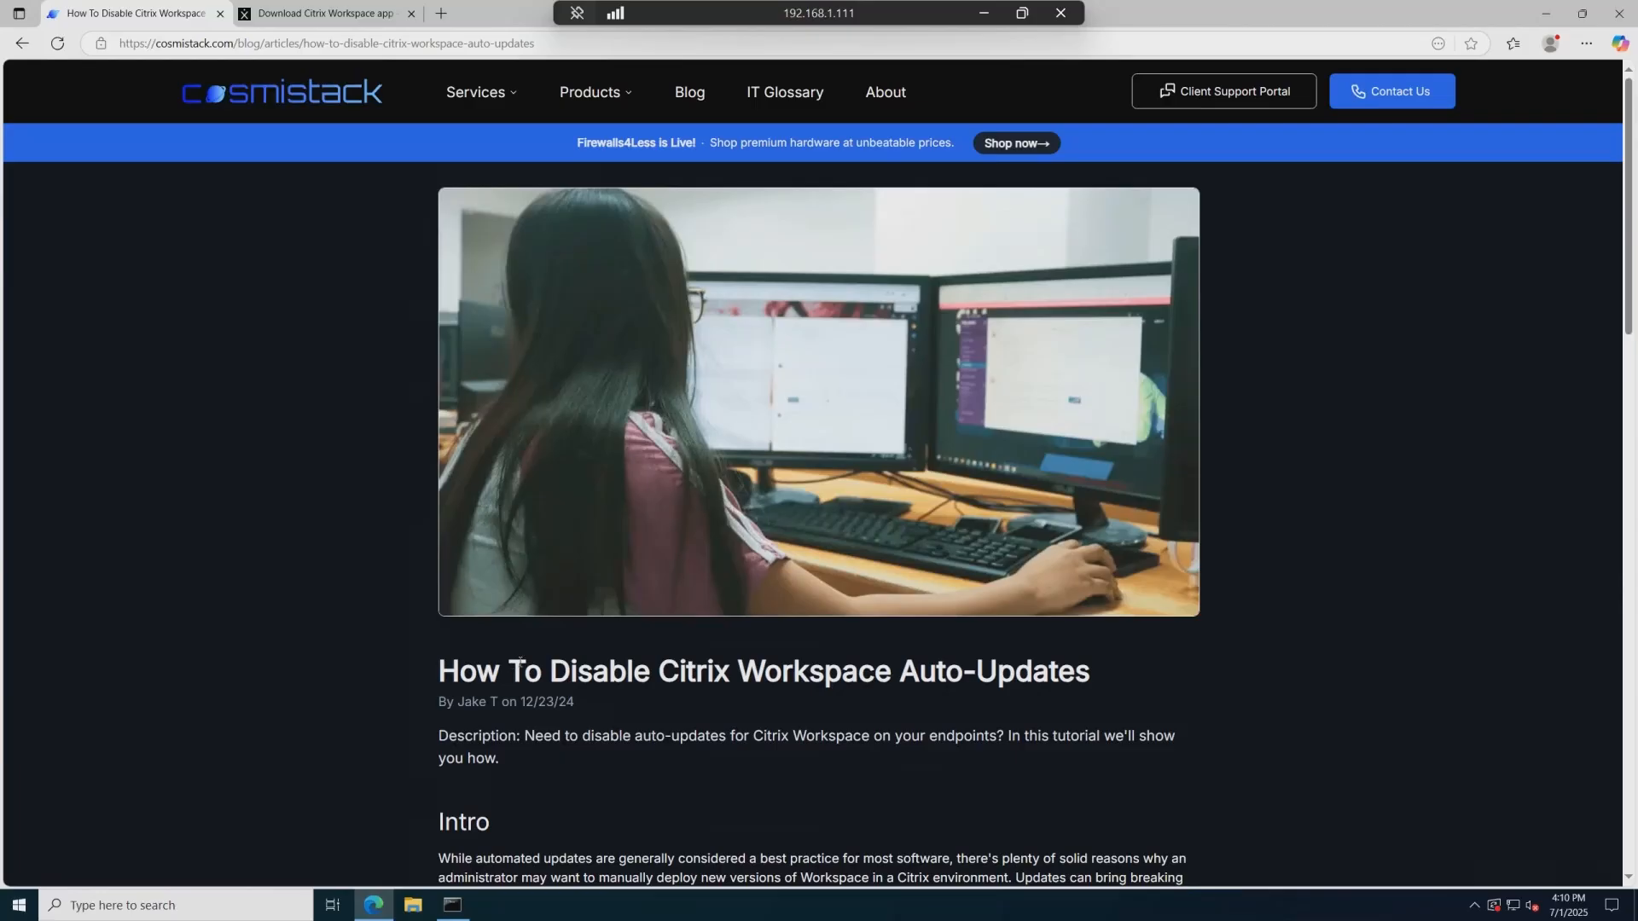
Step: Review the article's Method 1 install command and highlight its /AutoUpdateCheck=disabled switch
scroll(581, 638, down, 2)
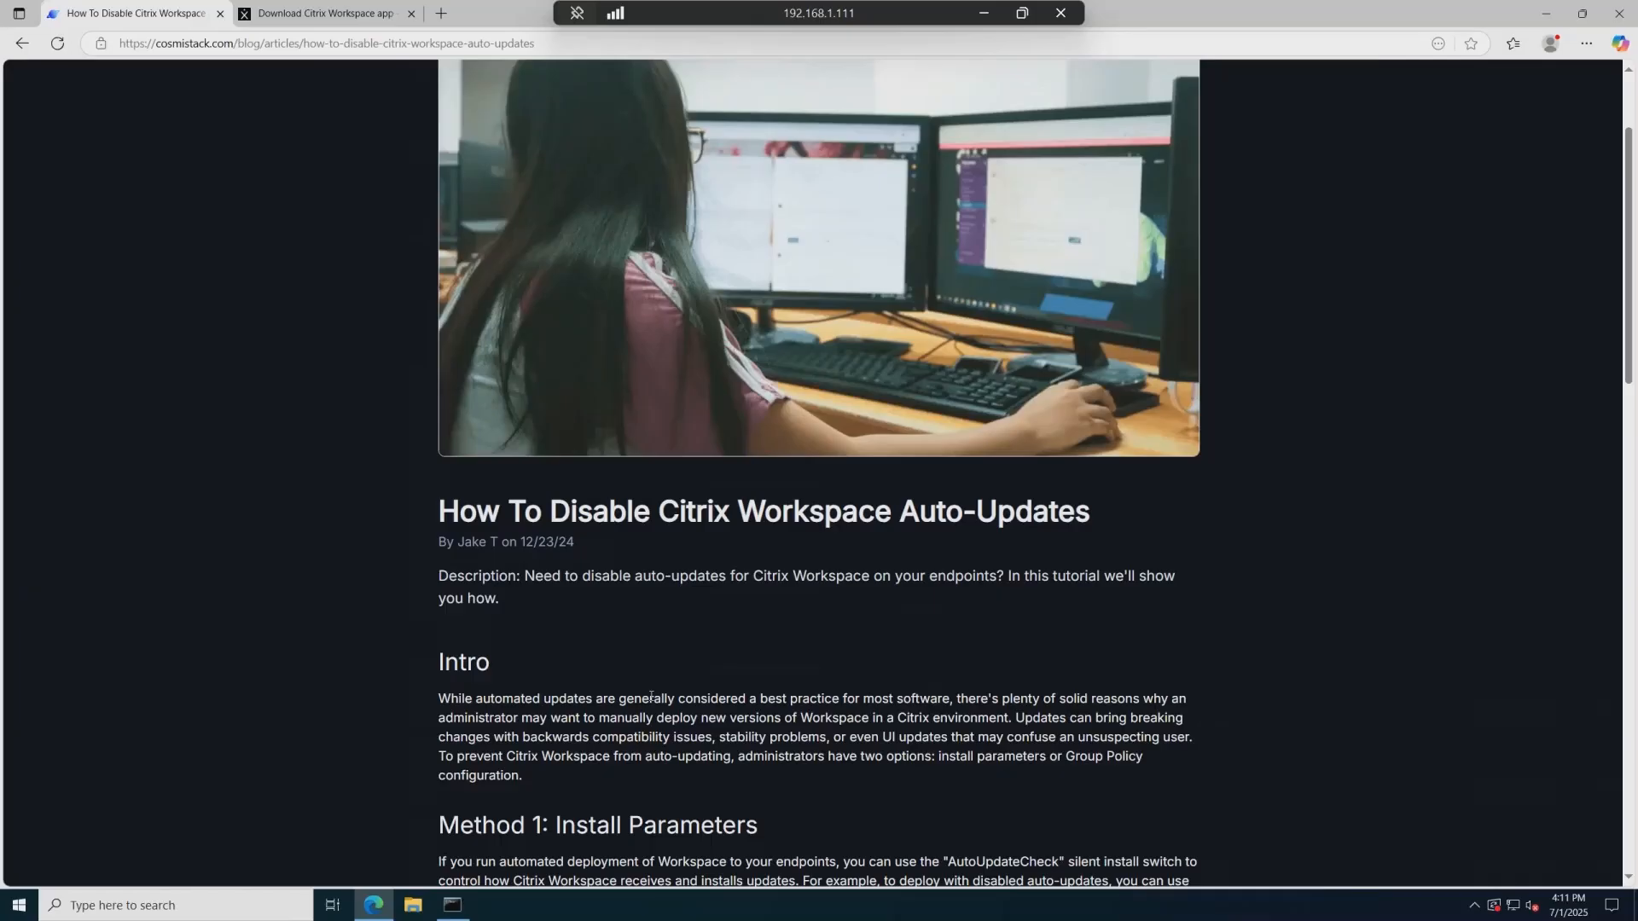
scroll(665, 691, down, 5)
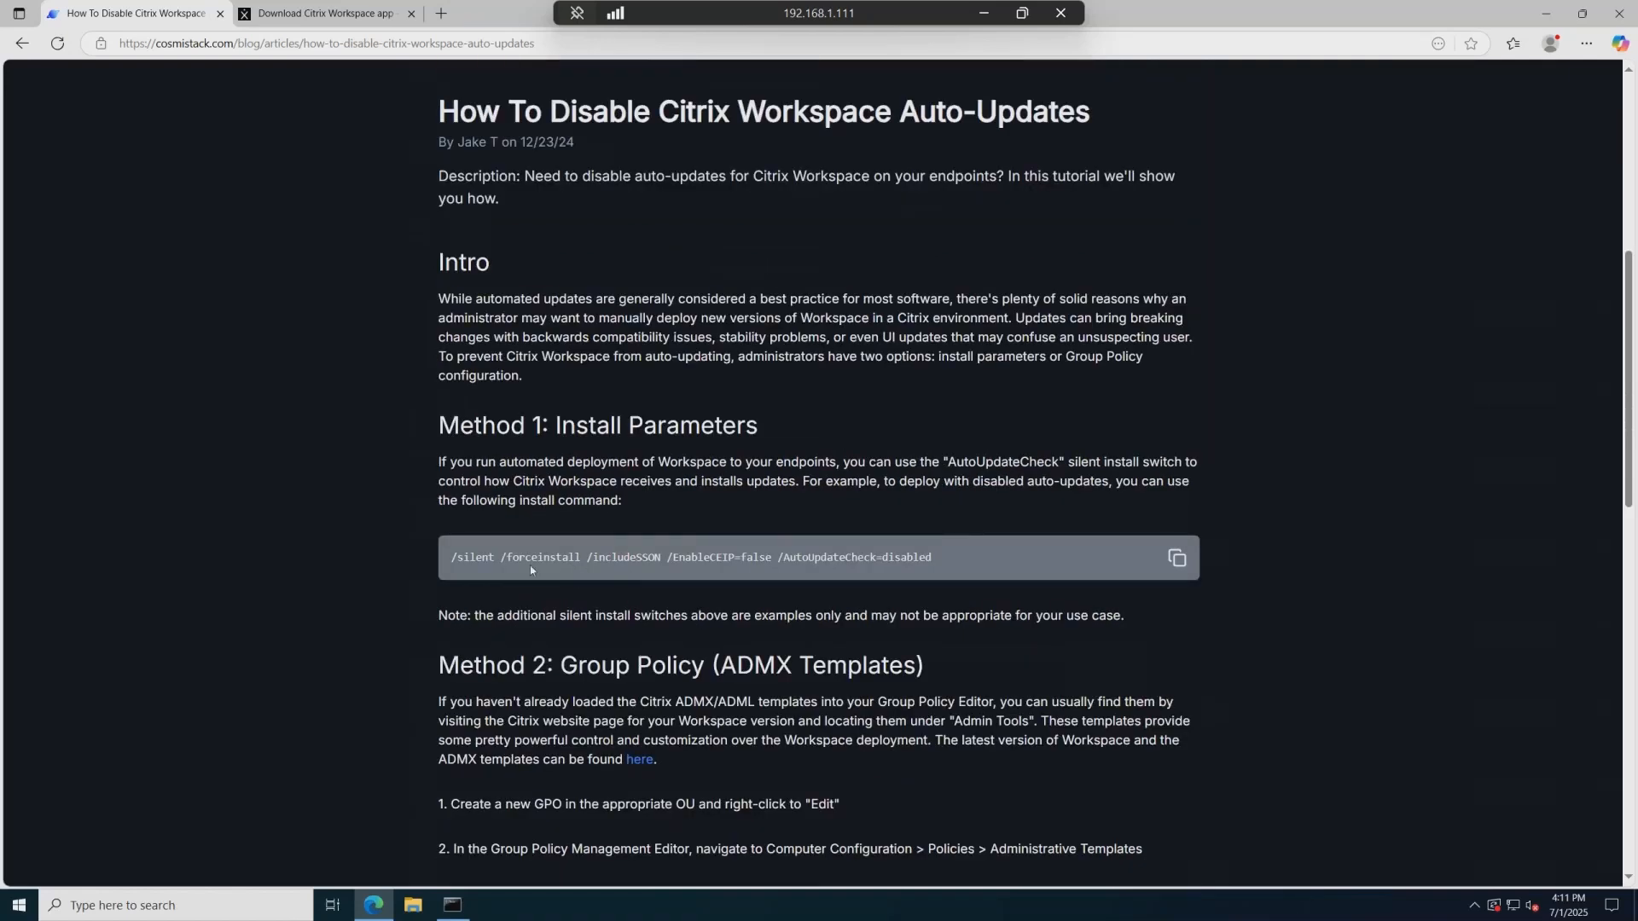
drag(777, 559, 940, 560)
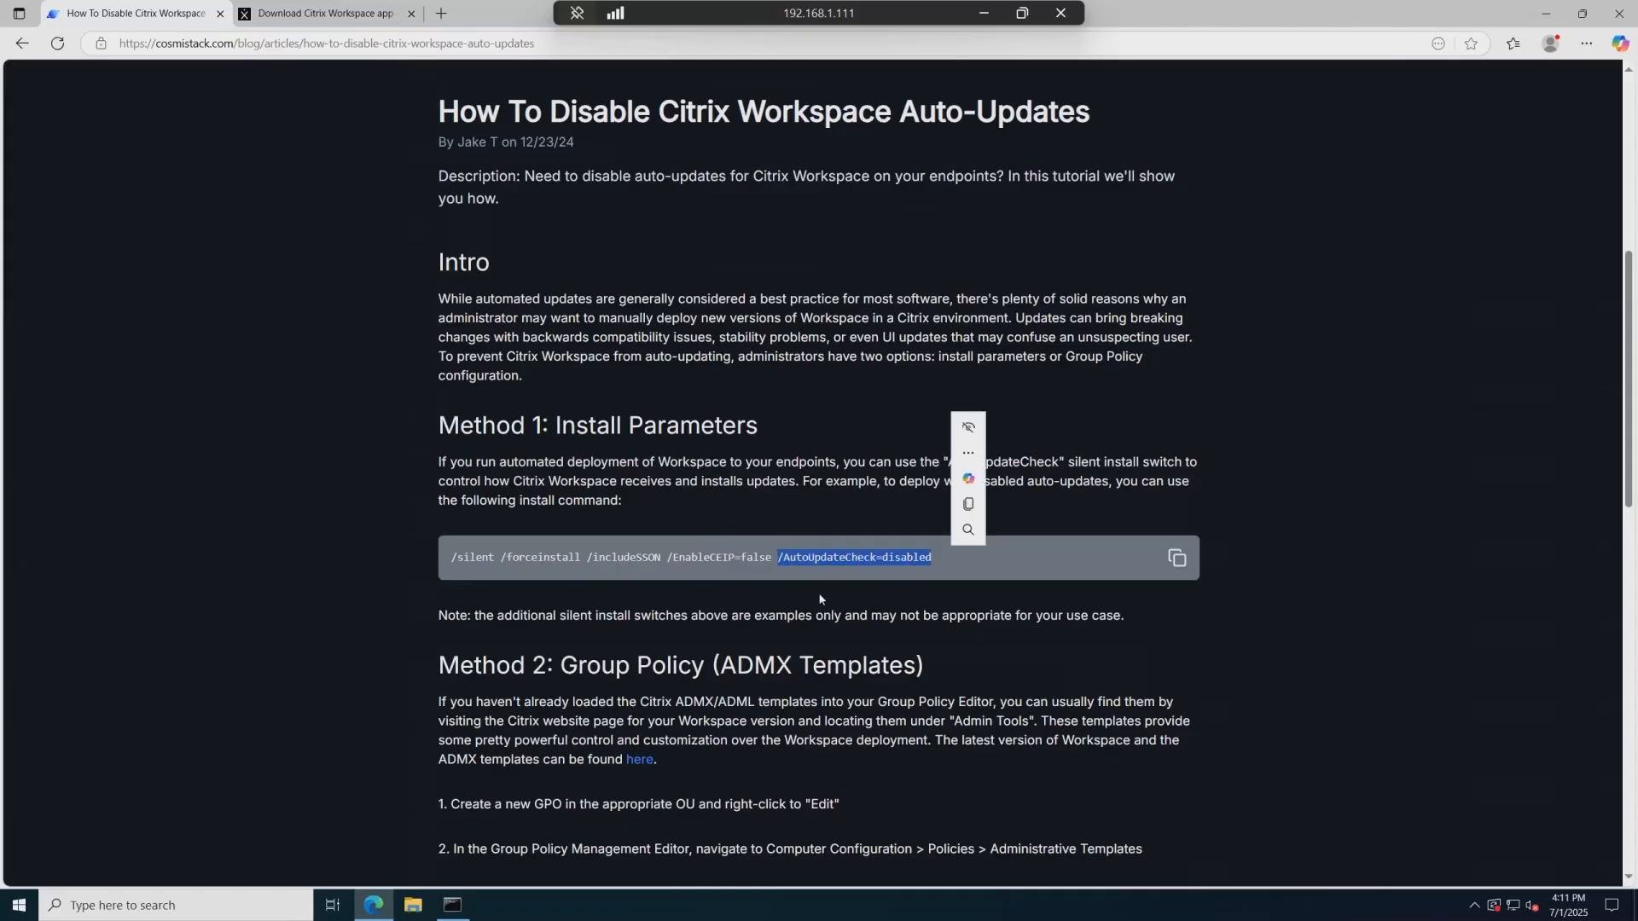
click(879, 570)
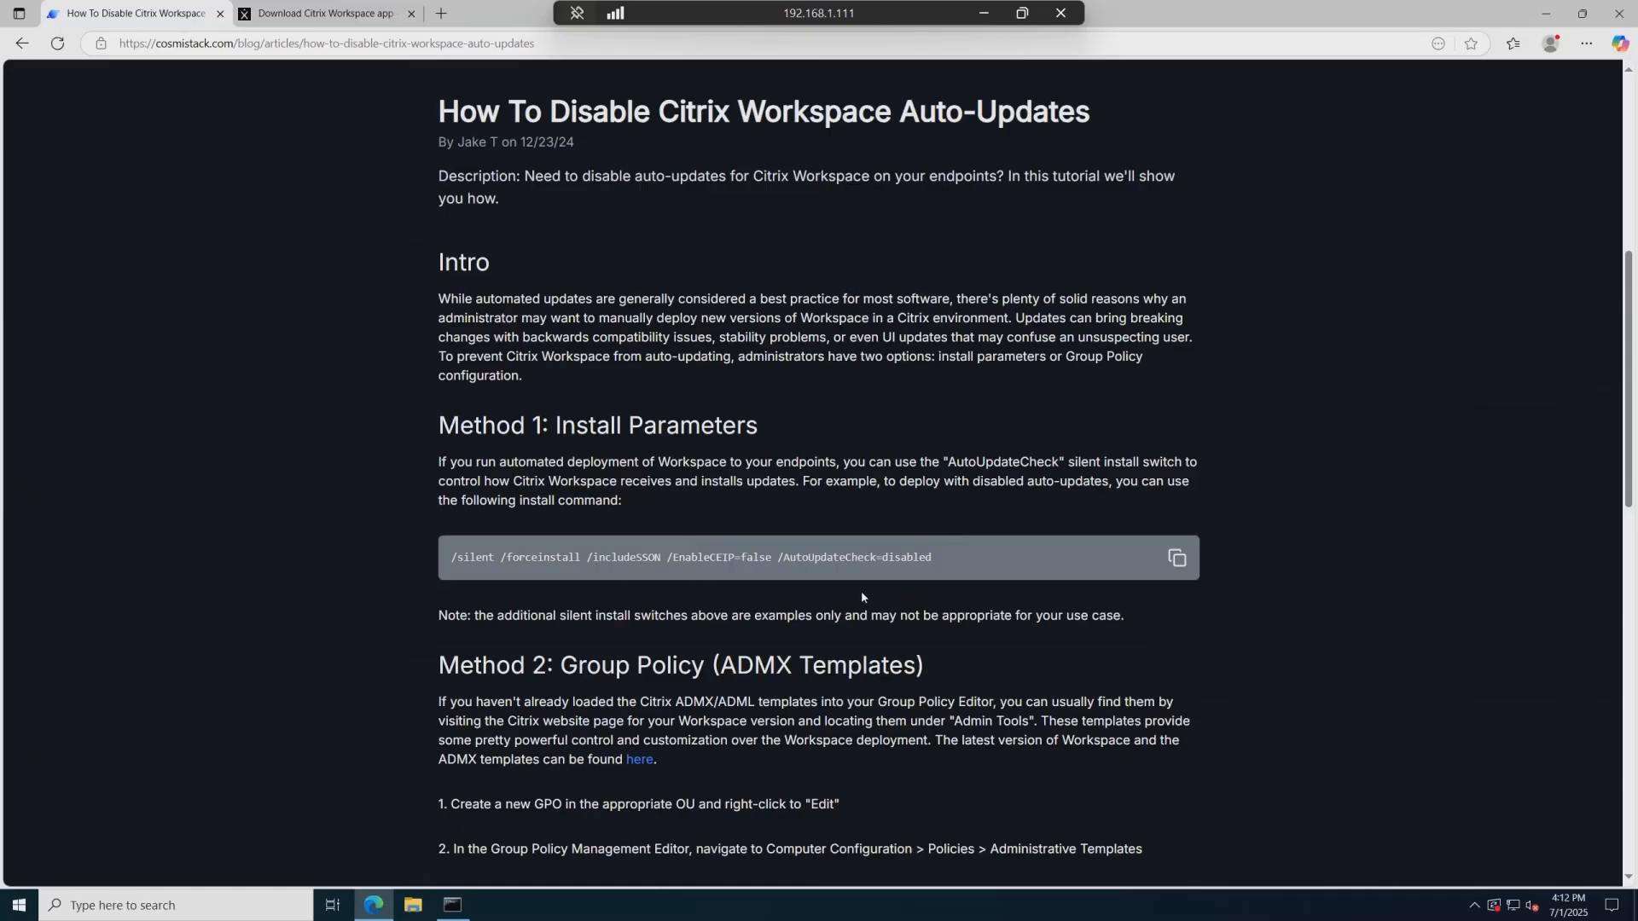
Step: Download Citrix Workspace app for Windows LTSR 2402 Cumulative Update 3 Hotfix 1 from the Long Term Service Release section, accepting the license agreement
click(322, 13)
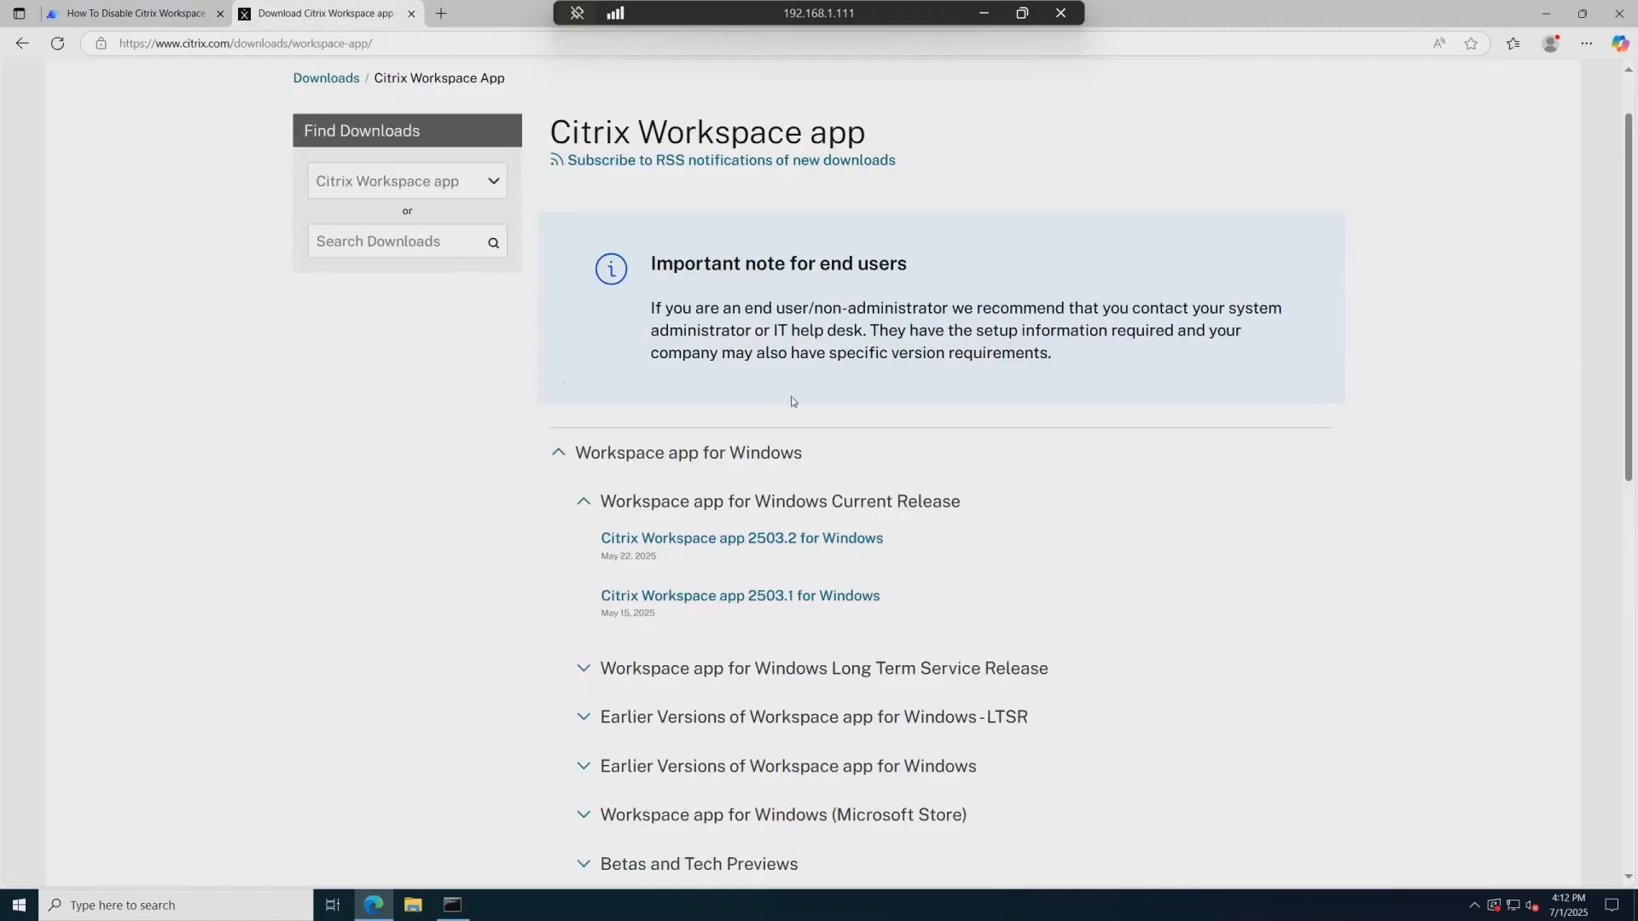
scroll(819, 504, down, 2)
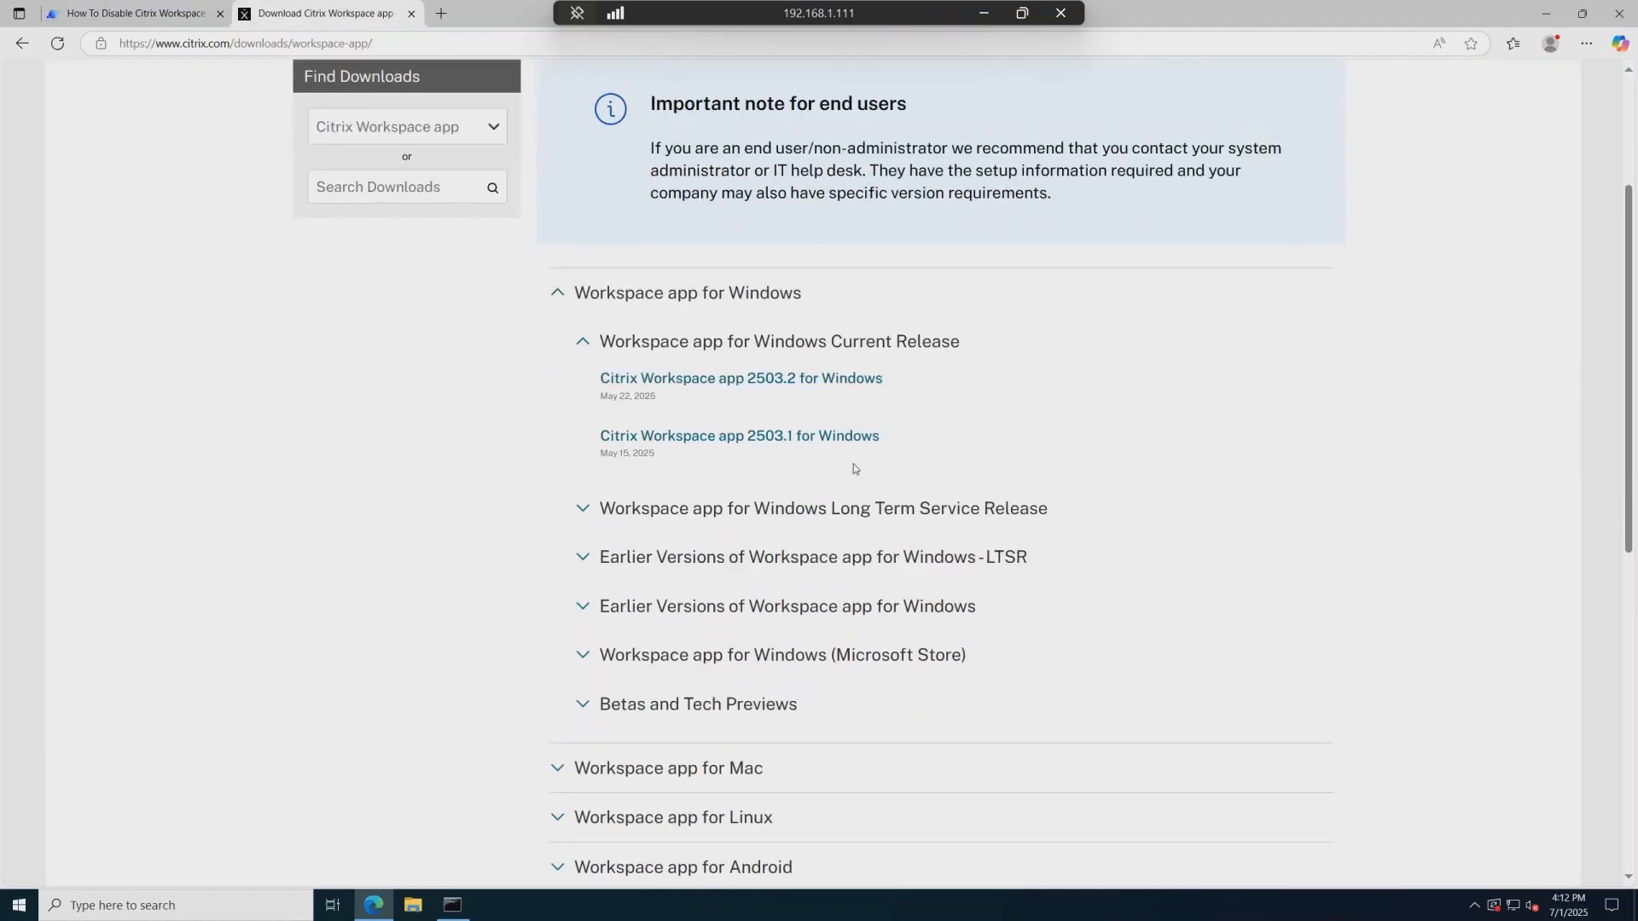
click(796, 341)
scroll(402, 249, up, 3)
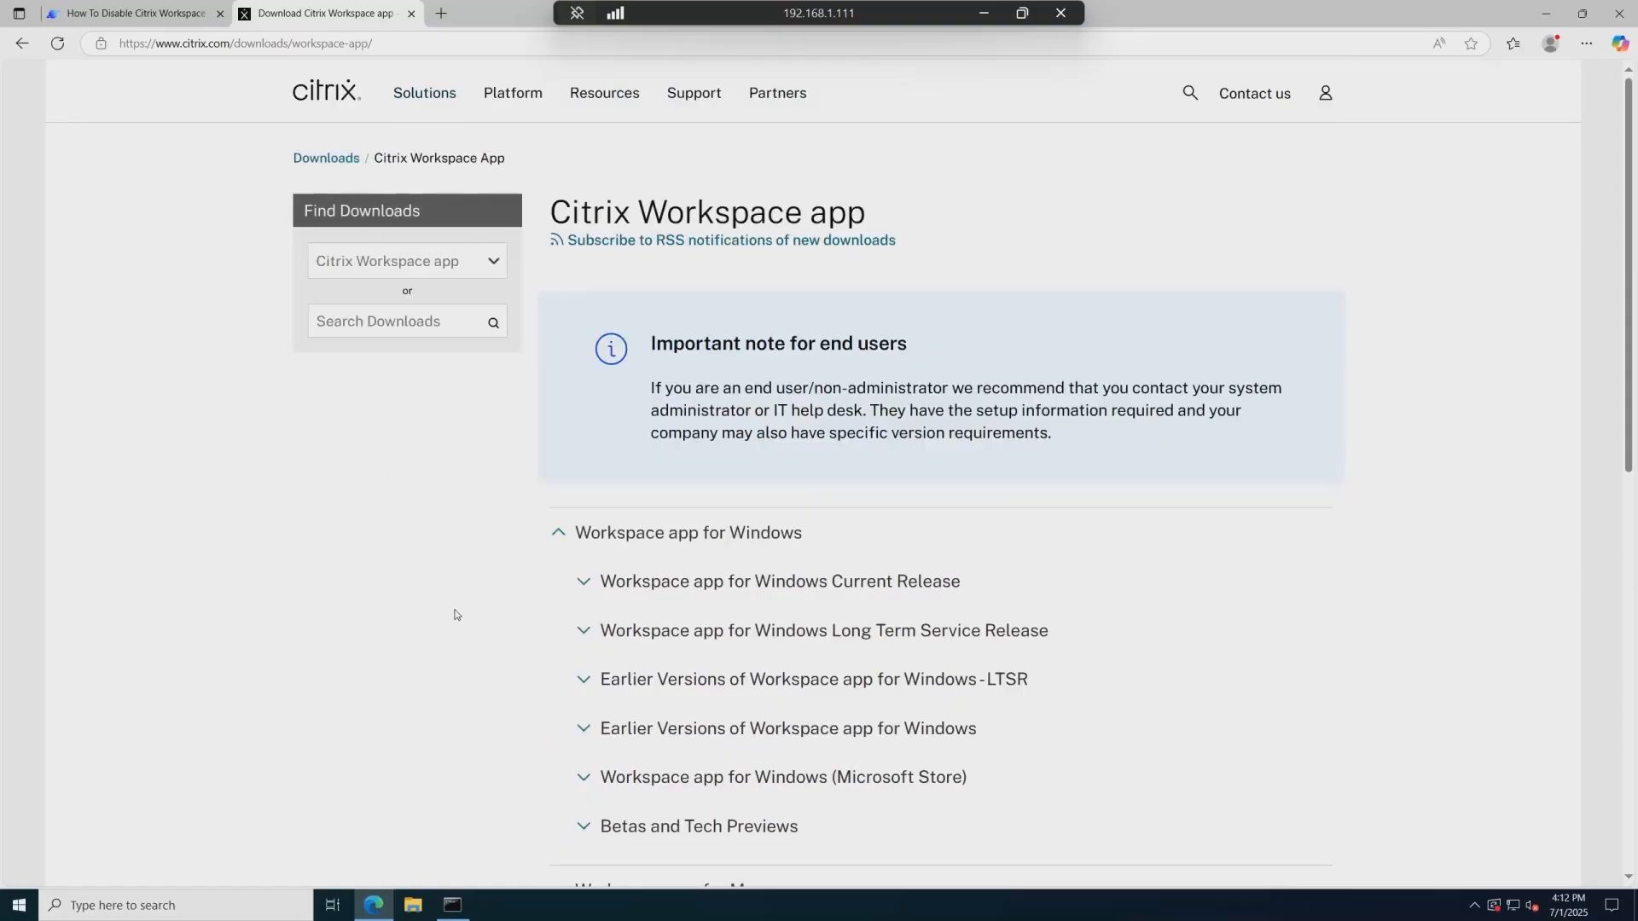
scroll(599, 416, down, 2)
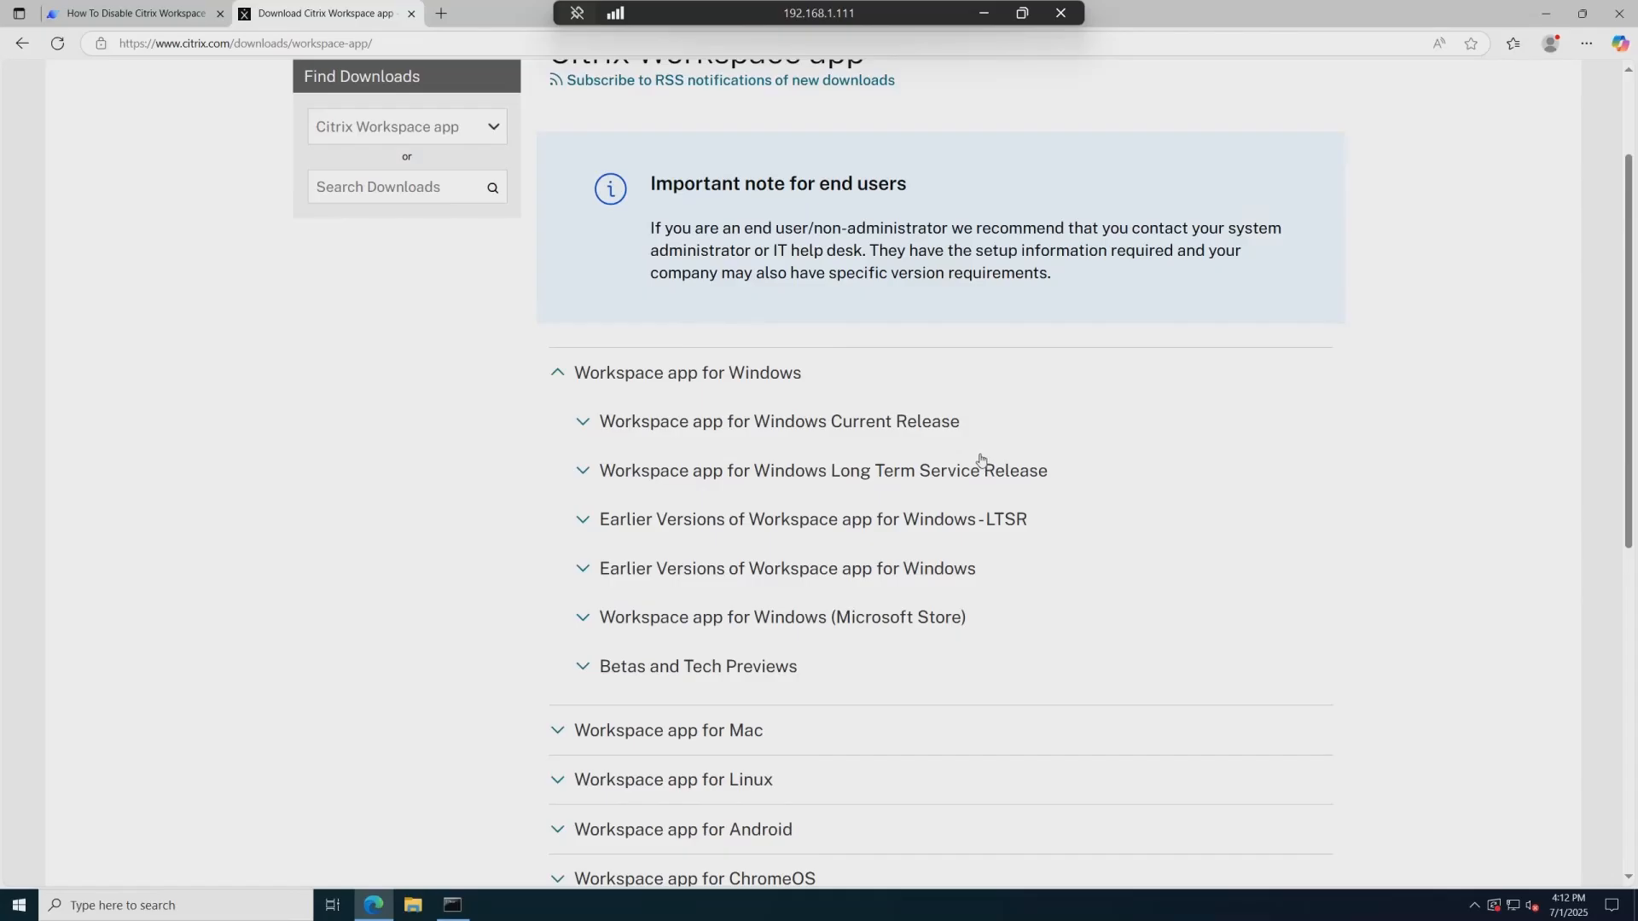
click(877, 474)
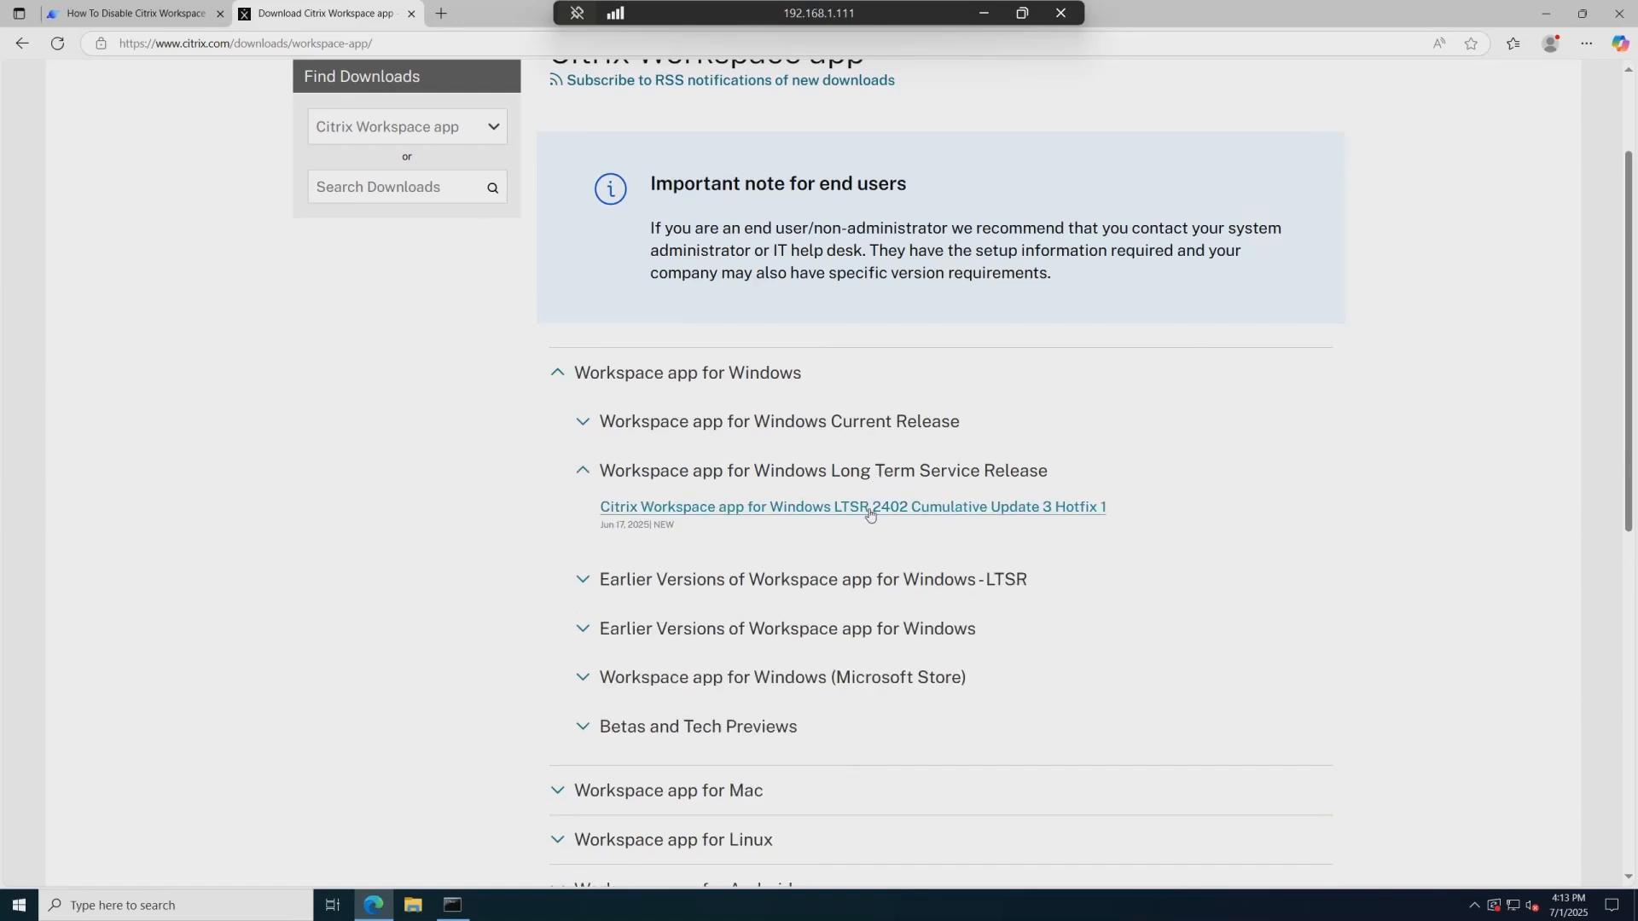
click(773, 512)
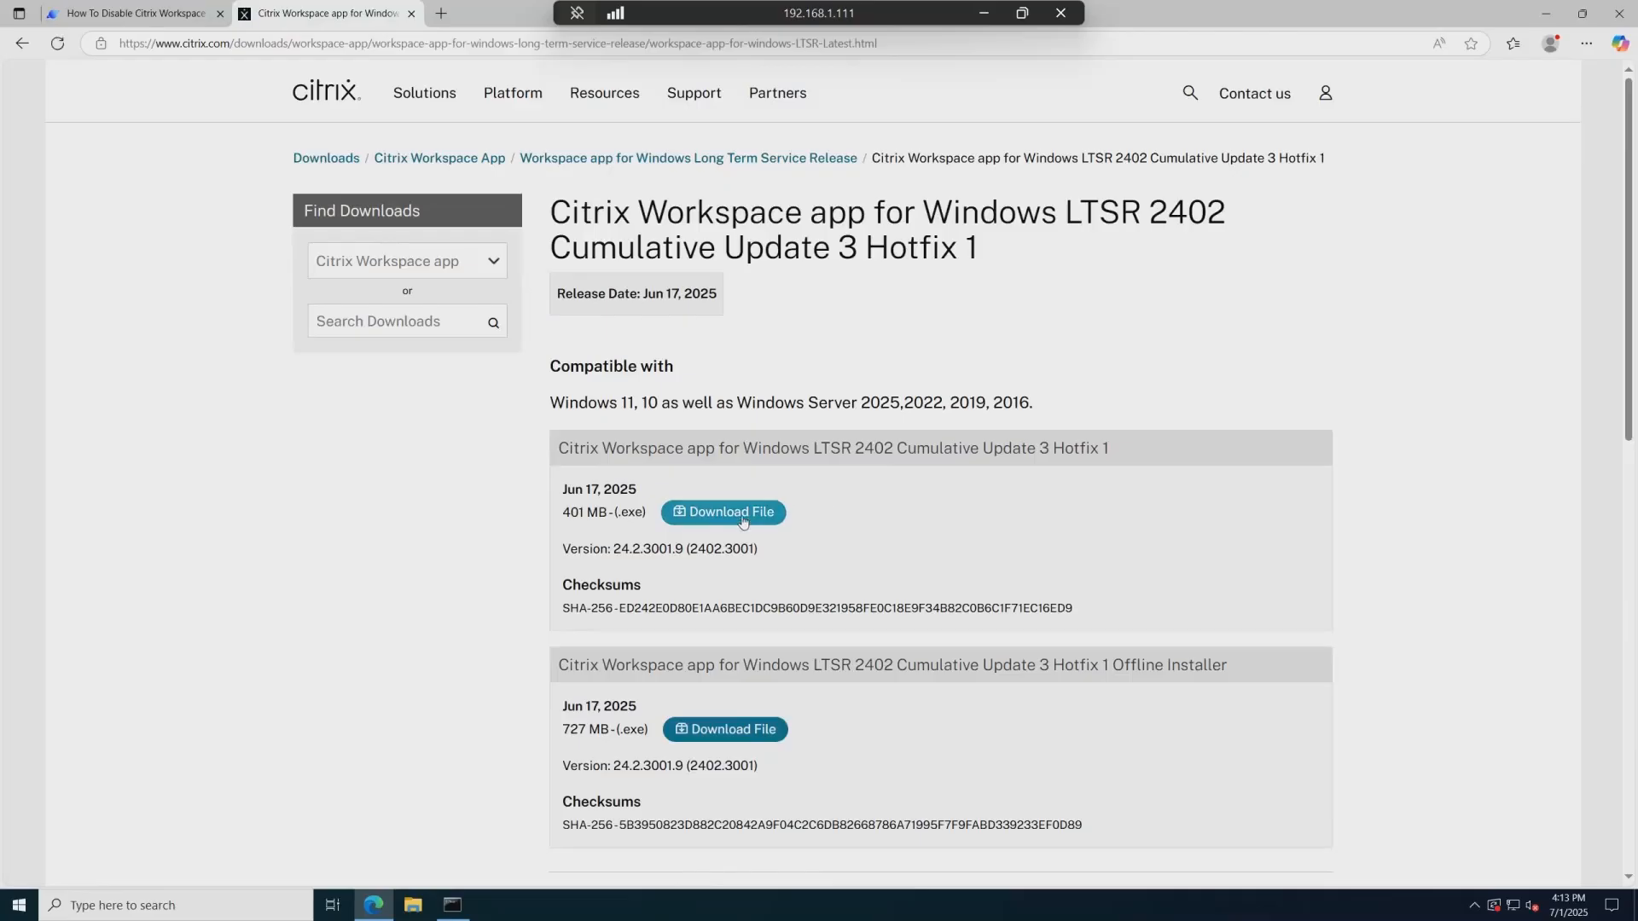
click(741, 514)
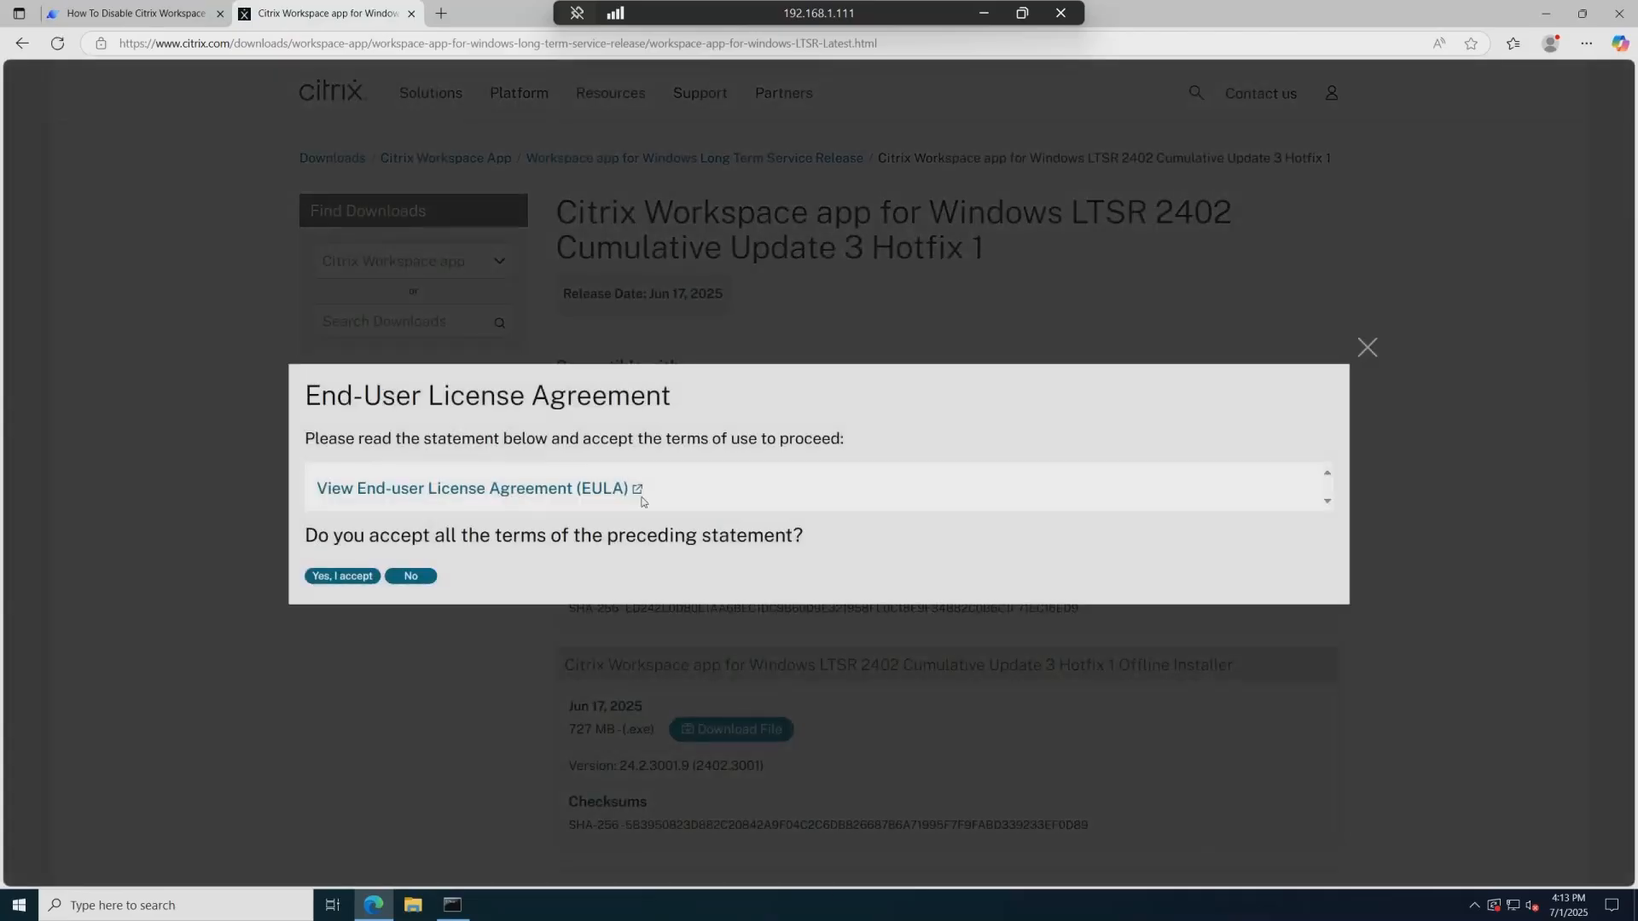
click(346, 577)
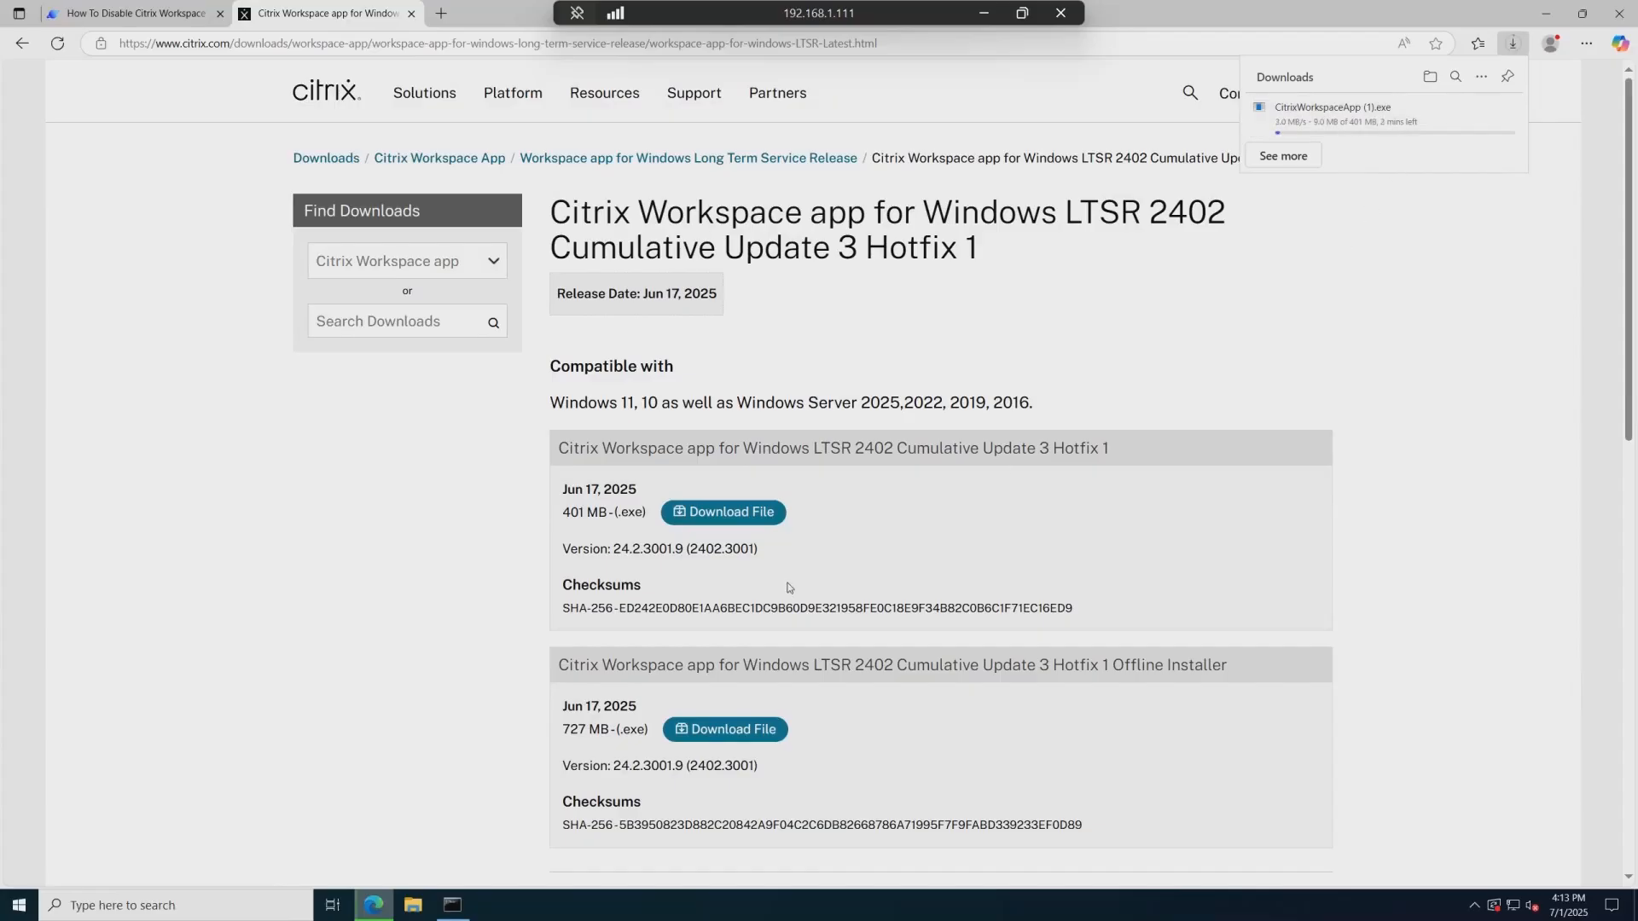
Step: Switch to Command Prompt and change the working directory to Downloads
click(452, 905)
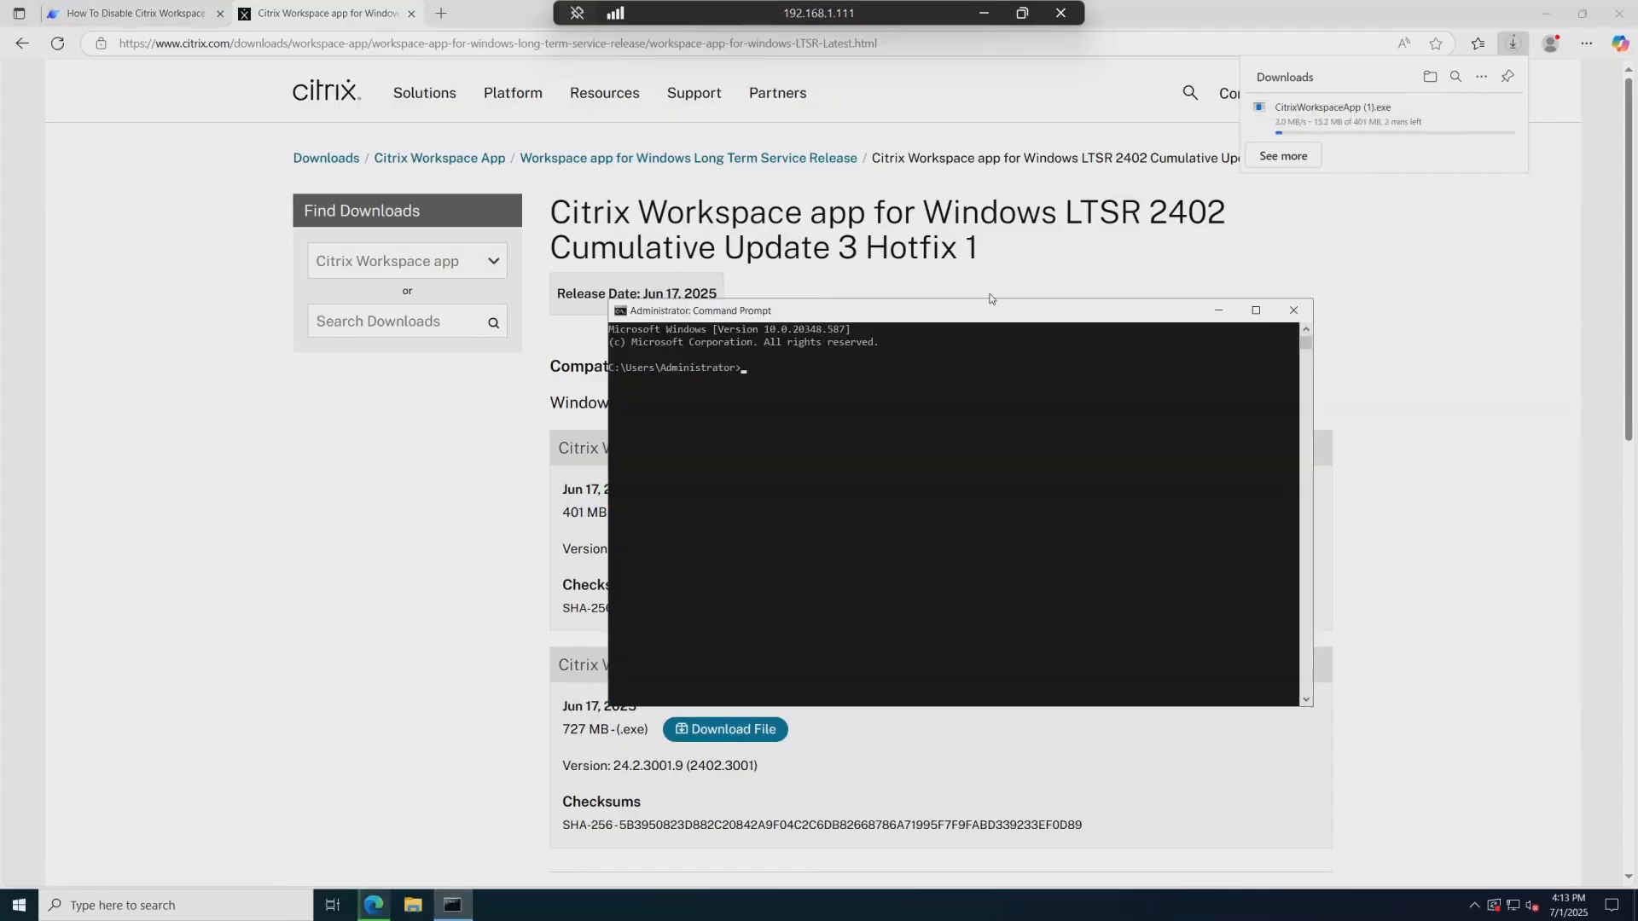
drag(940, 317, 811, 361)
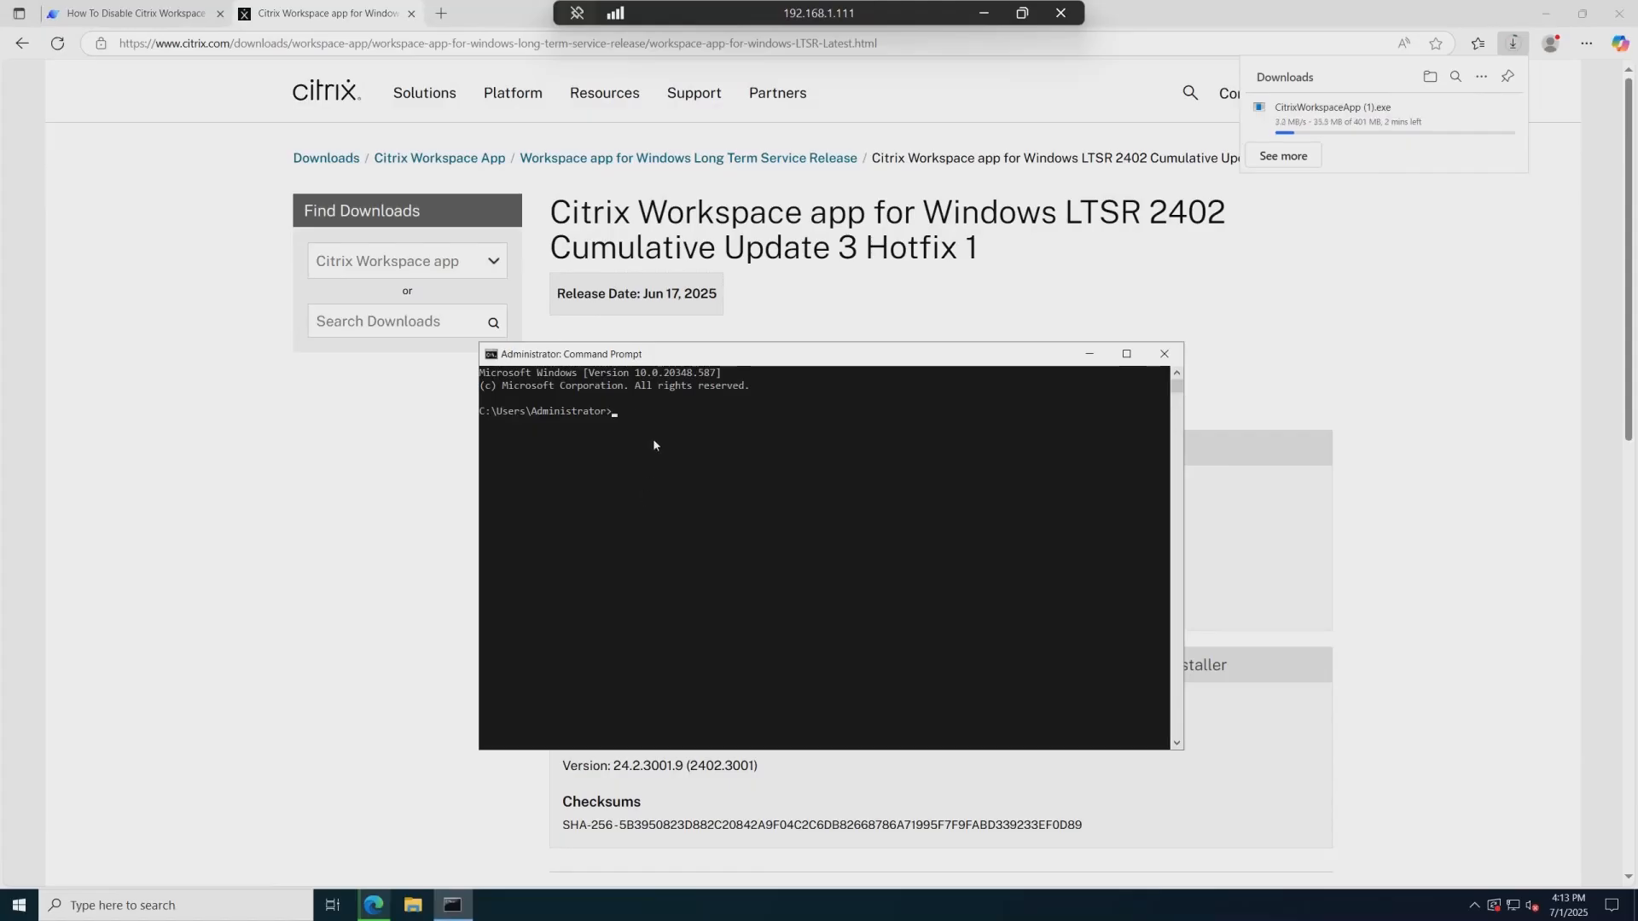
text(c)
text(d Dev)
text(e)
key(BackSpace)
key(BackSpace)
key(BackSpace)
text(ownloads)
key(Return)
Step: Run CitrixWorkspaceApp.exe with the article's copied switches /silent /forceinstall /includeSSON /EnableCEIP=false /AutoUpdateCheck=disabled, and check the hidden tray icons
text(Citr)
key(Tab)
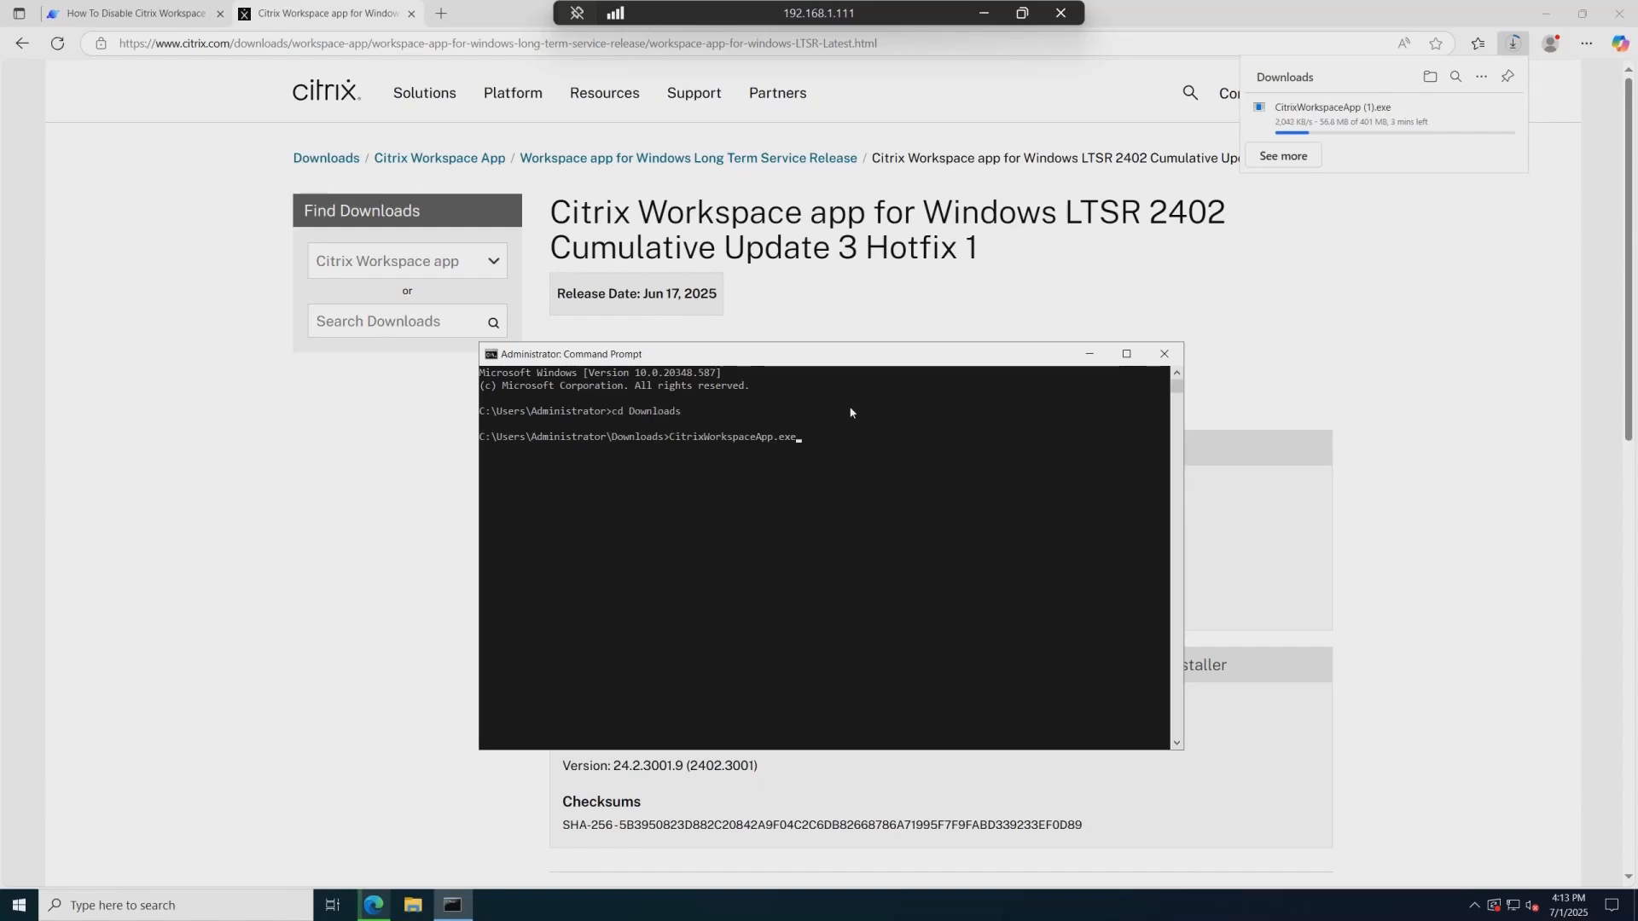
click(120, 13)
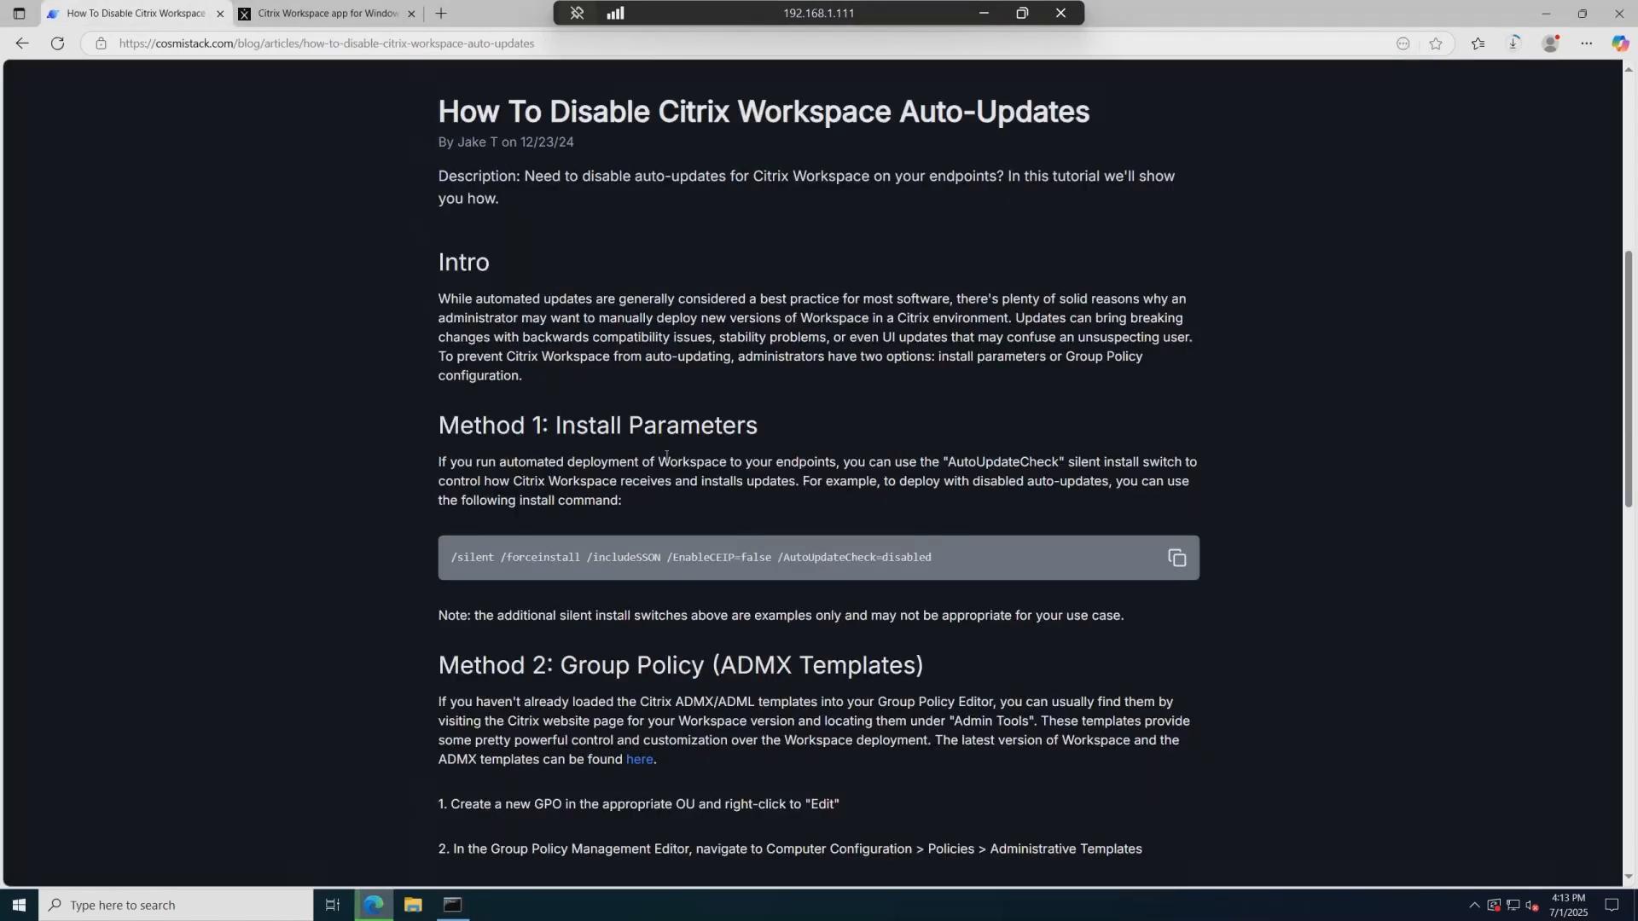
click(1176, 558)
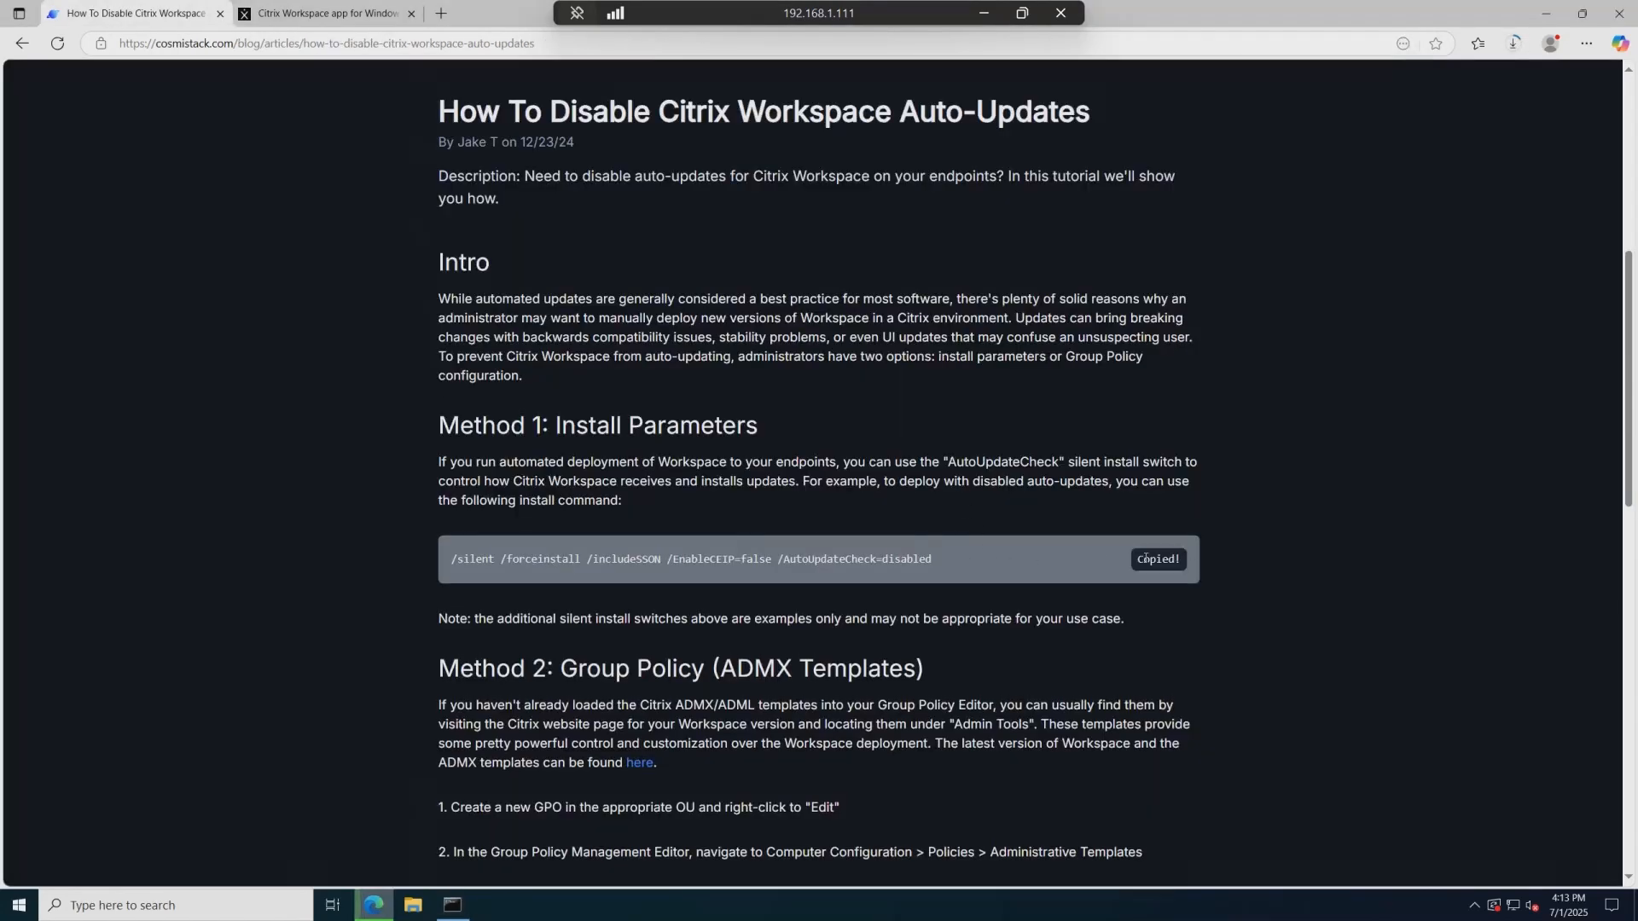
key(ctrl+Tab)
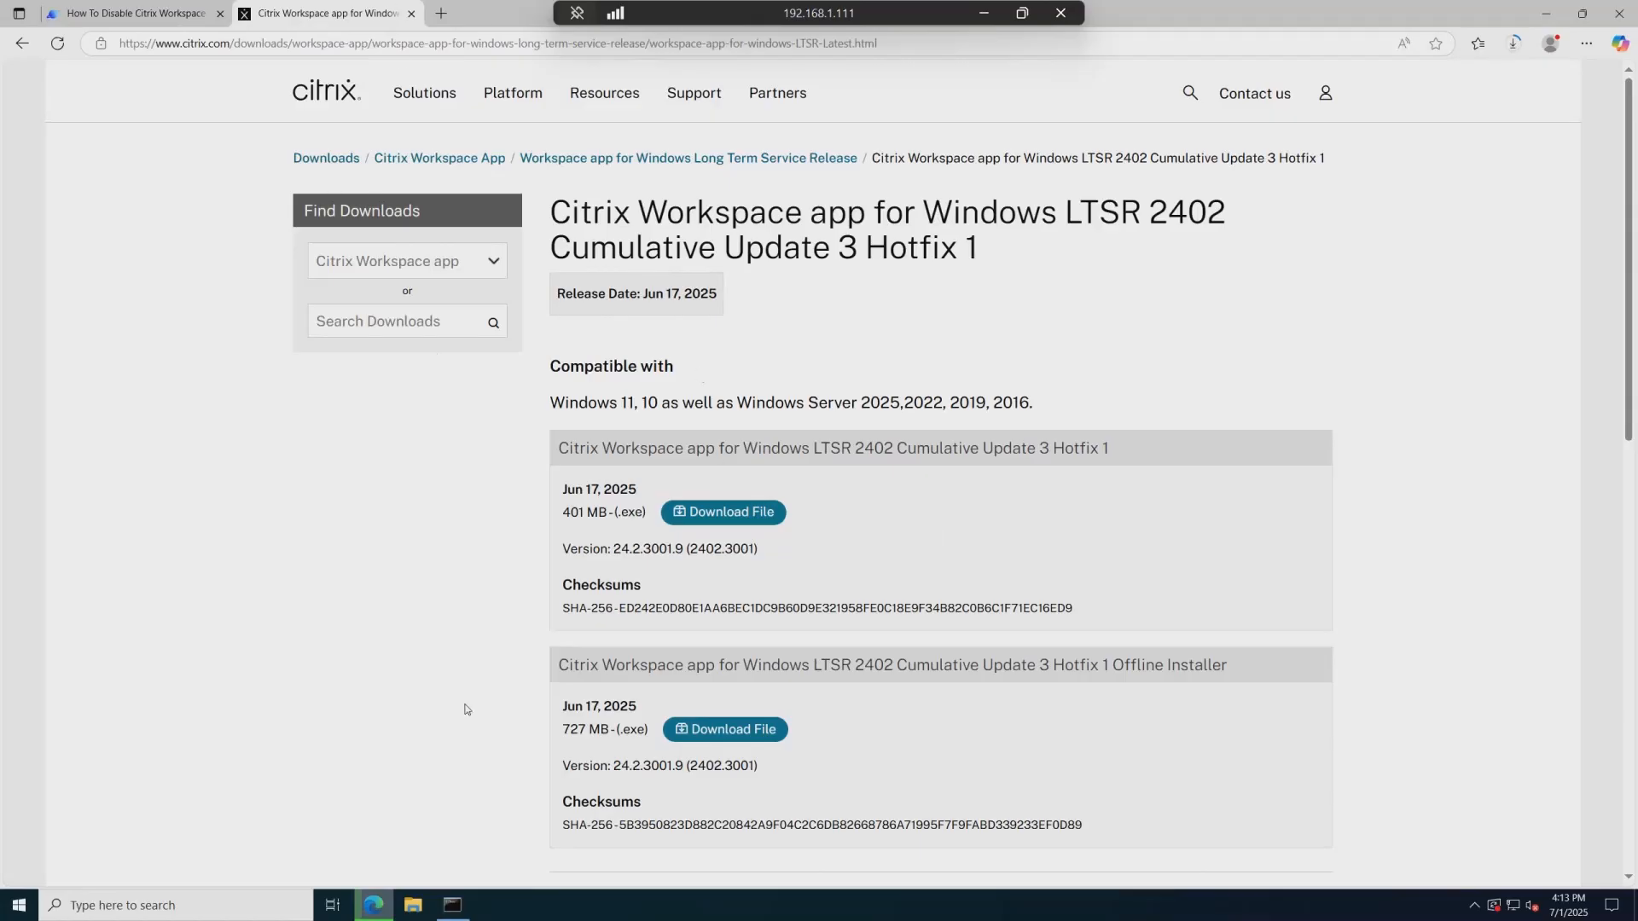
click(452, 904)
click(896, 450)
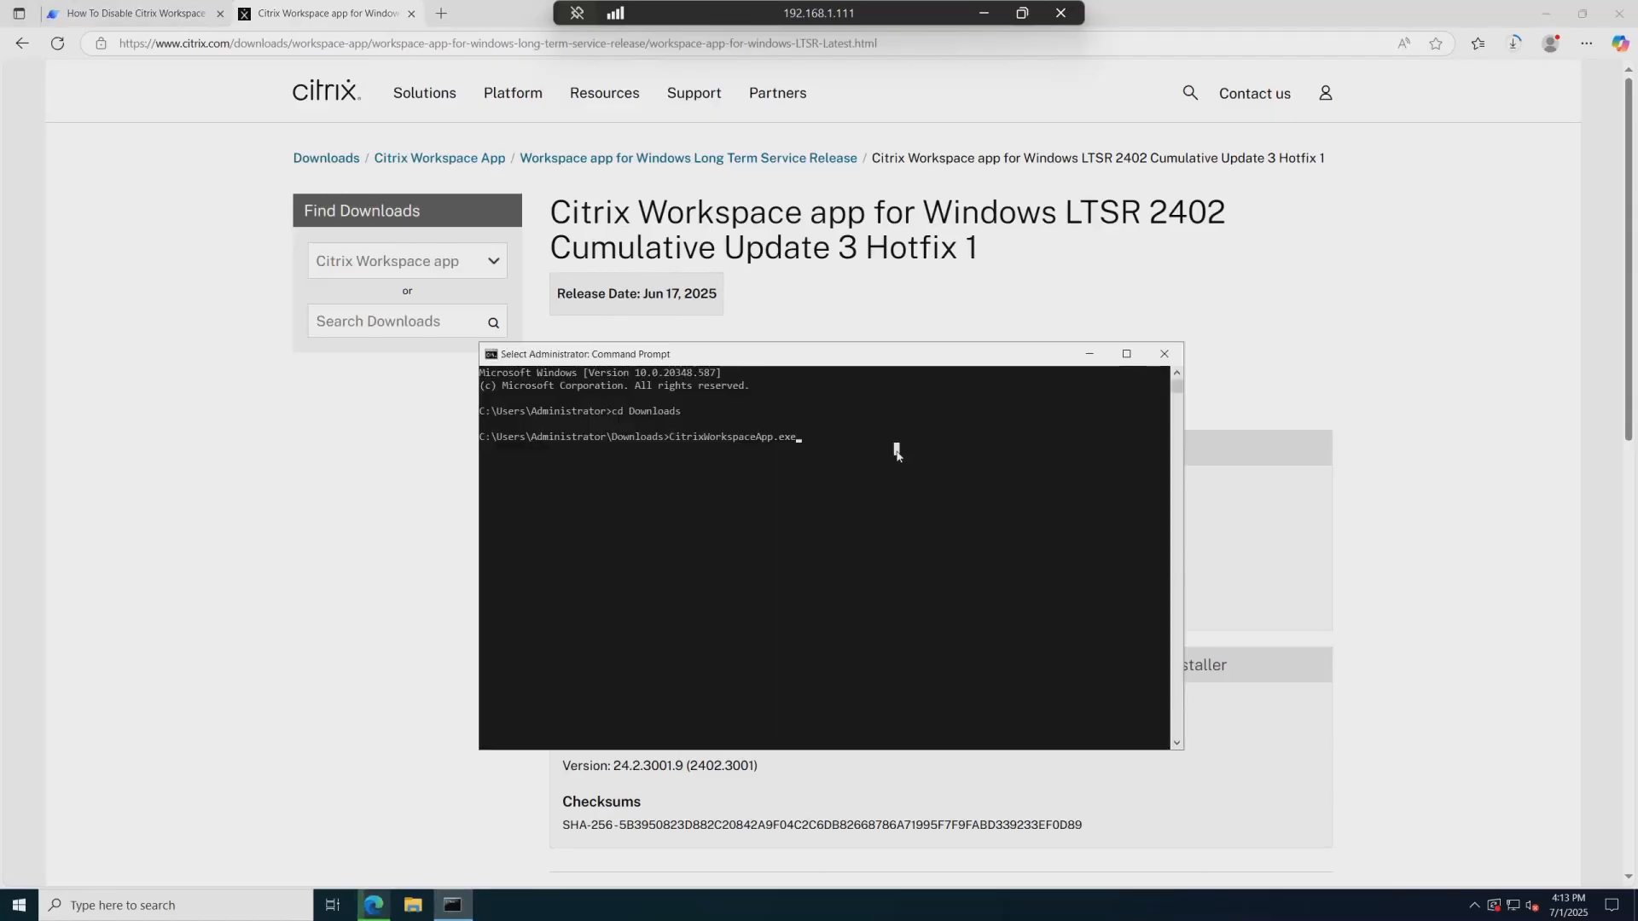
key(ctrl+v)
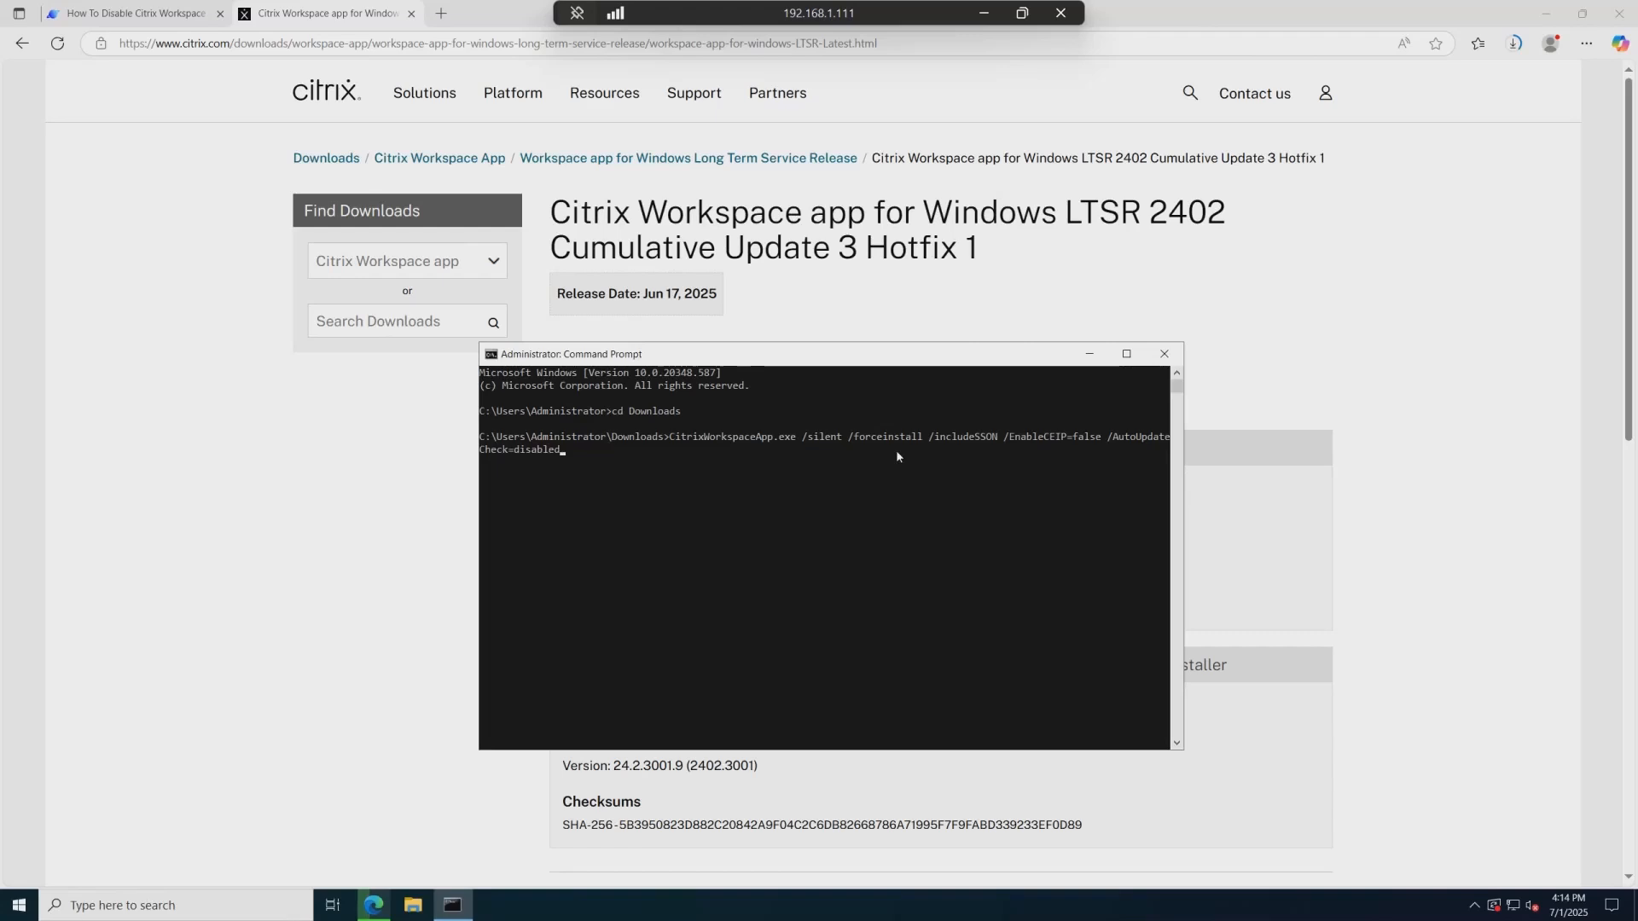
key(Return)
scroll(896, 449, down, 1)
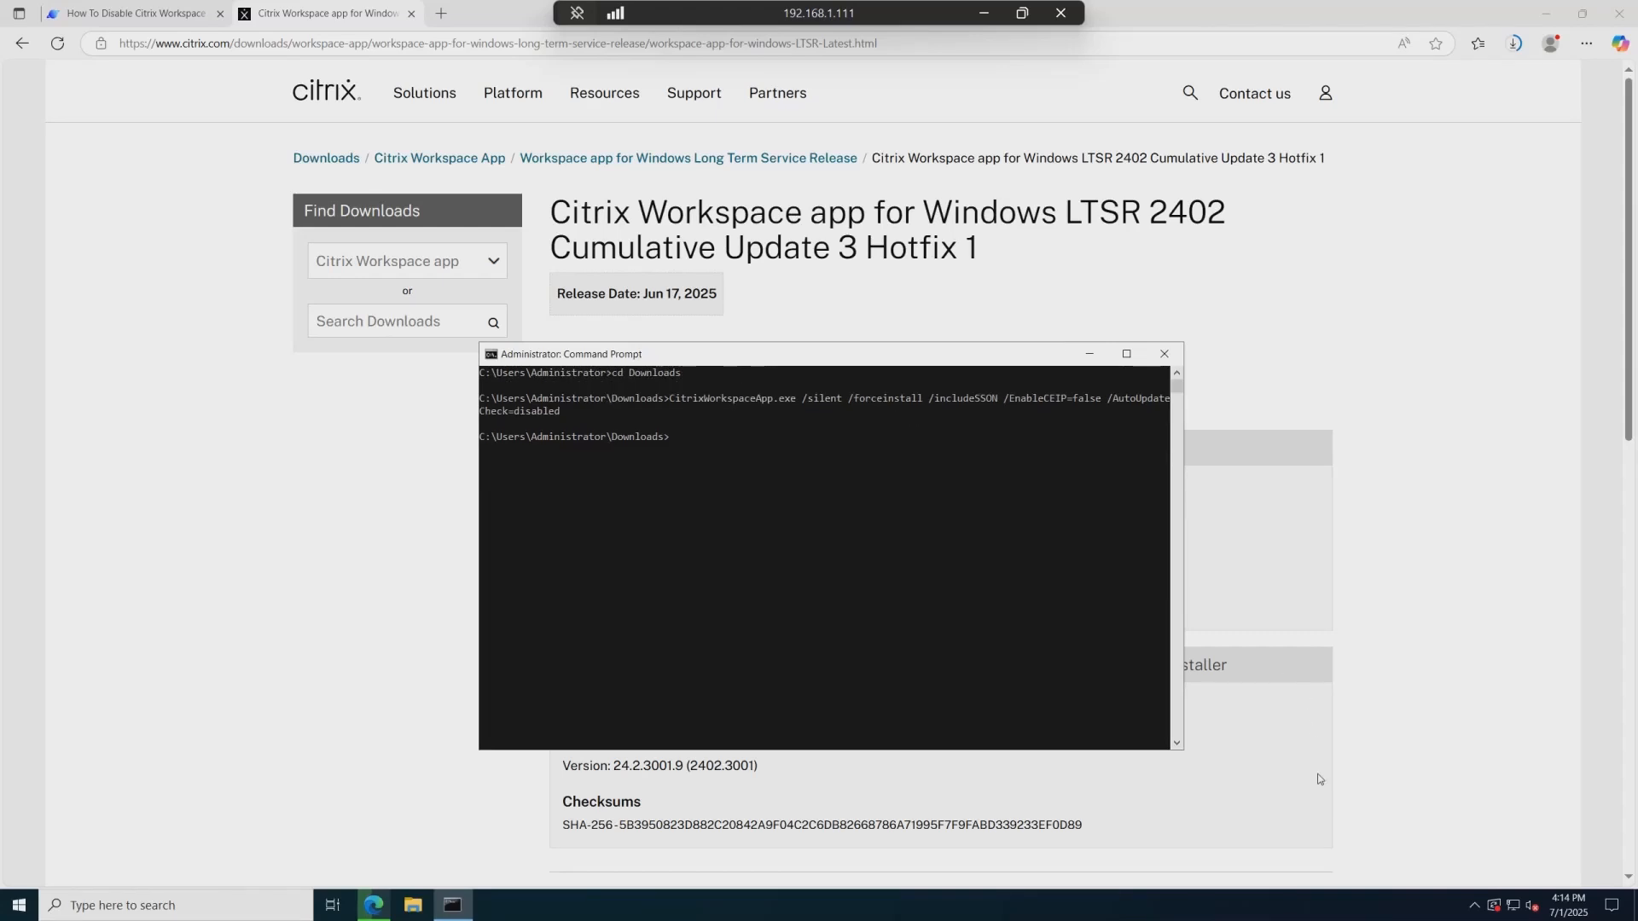
click(1474, 910)
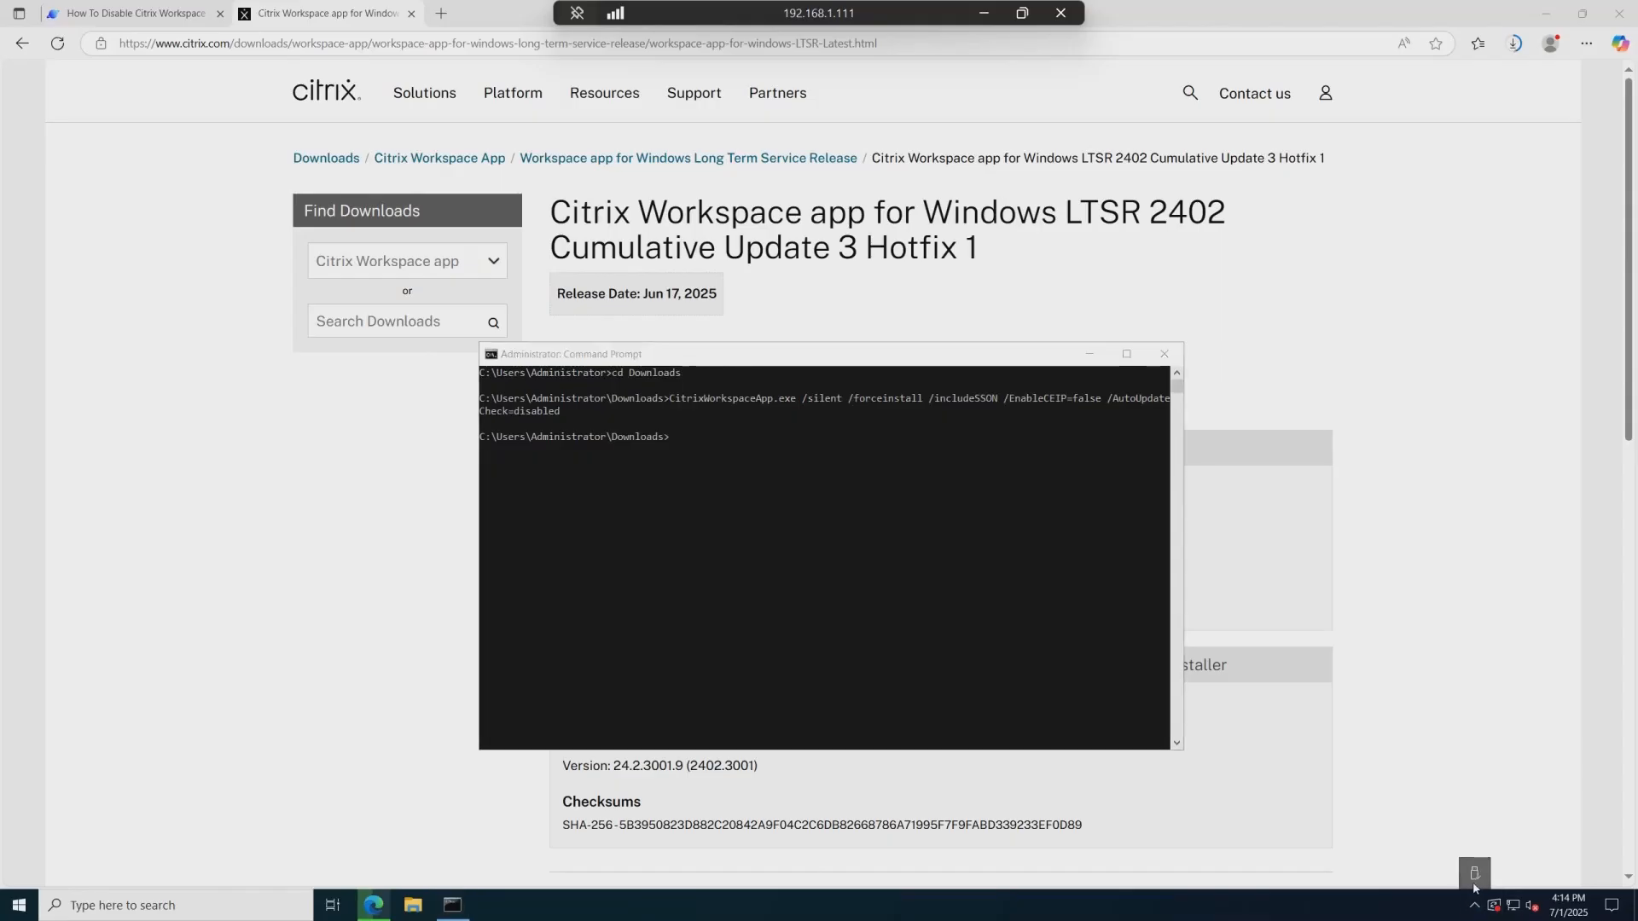
click(1481, 870)
Step: Return to the article and review the Method 2 instructions for Group Policy with ADMX templates
click(137, 13)
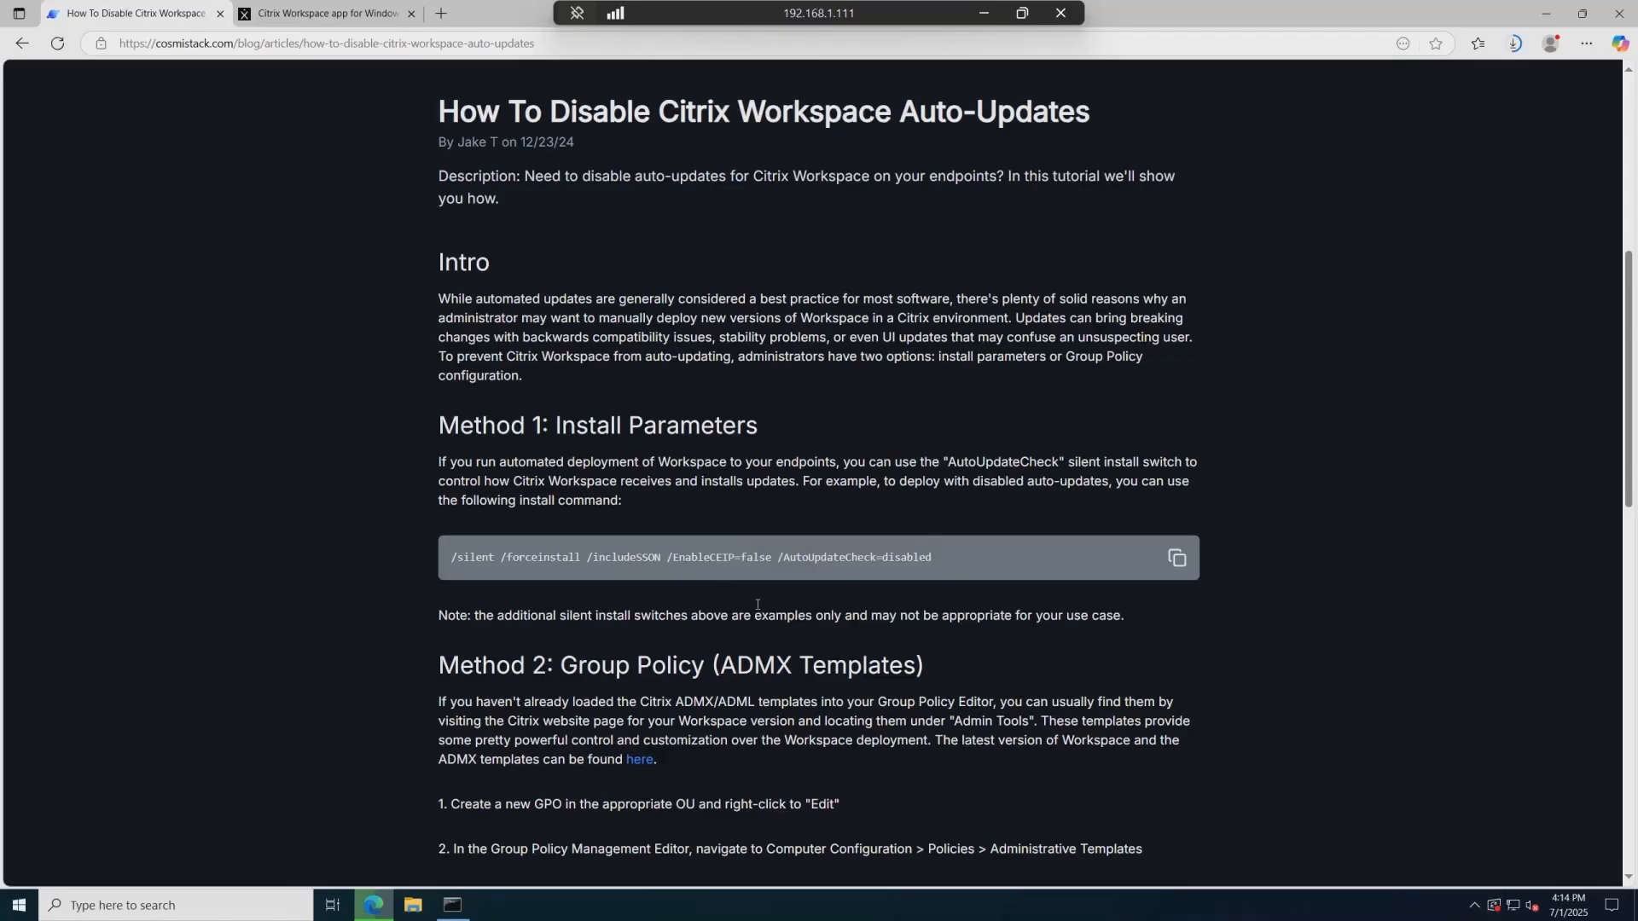
scroll(757, 604, down, 1)
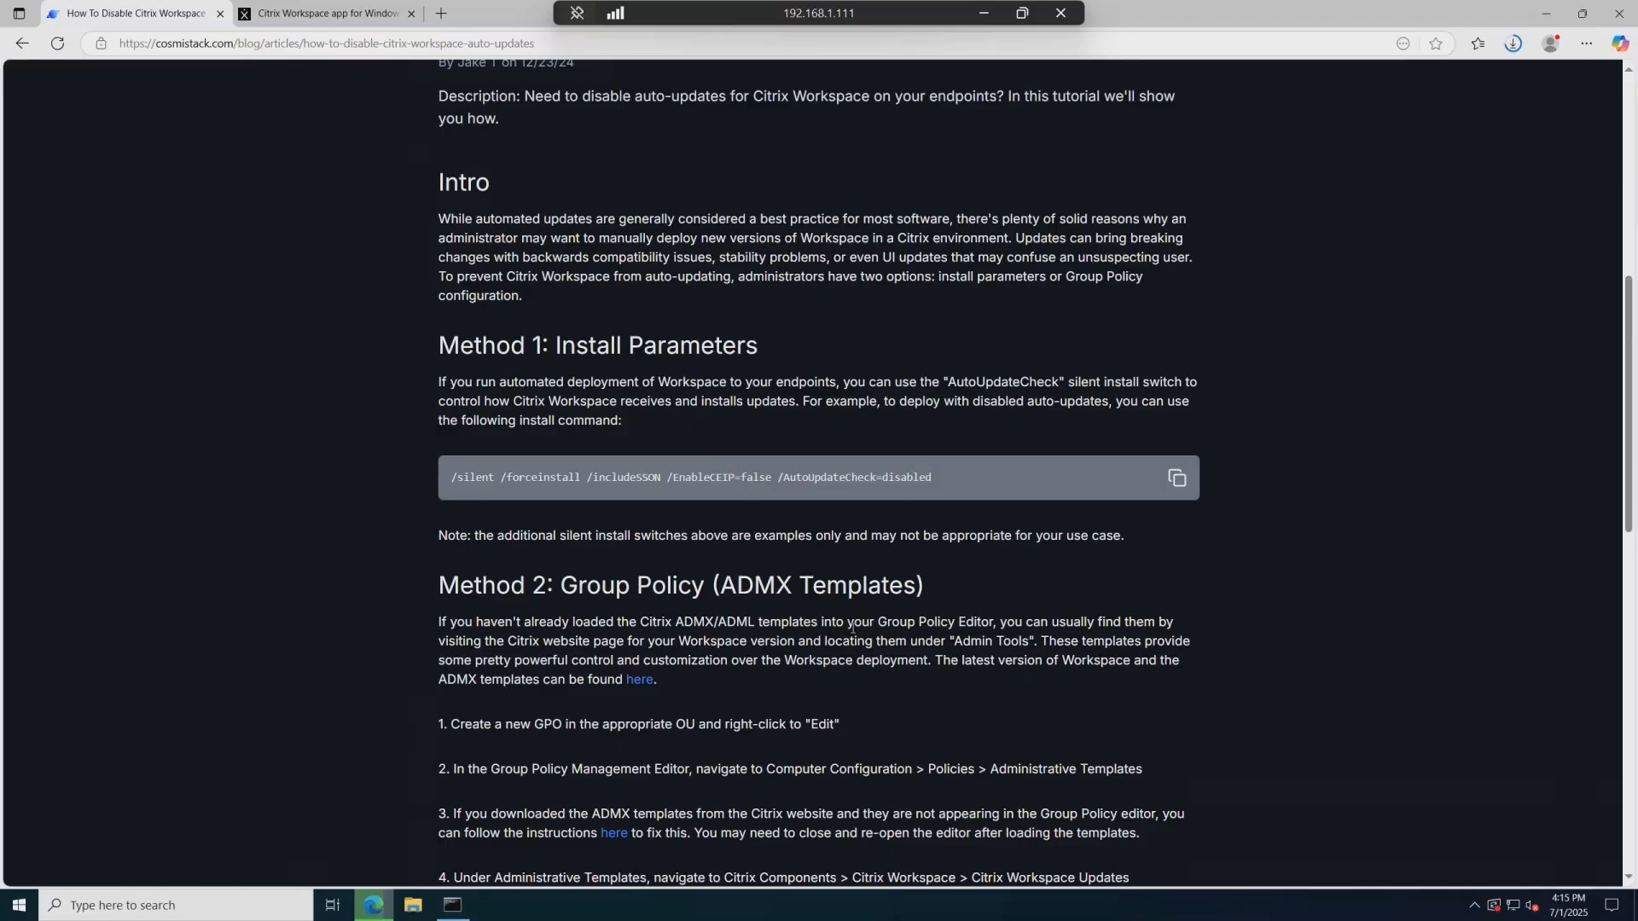
scroll(853, 629, down, 3)
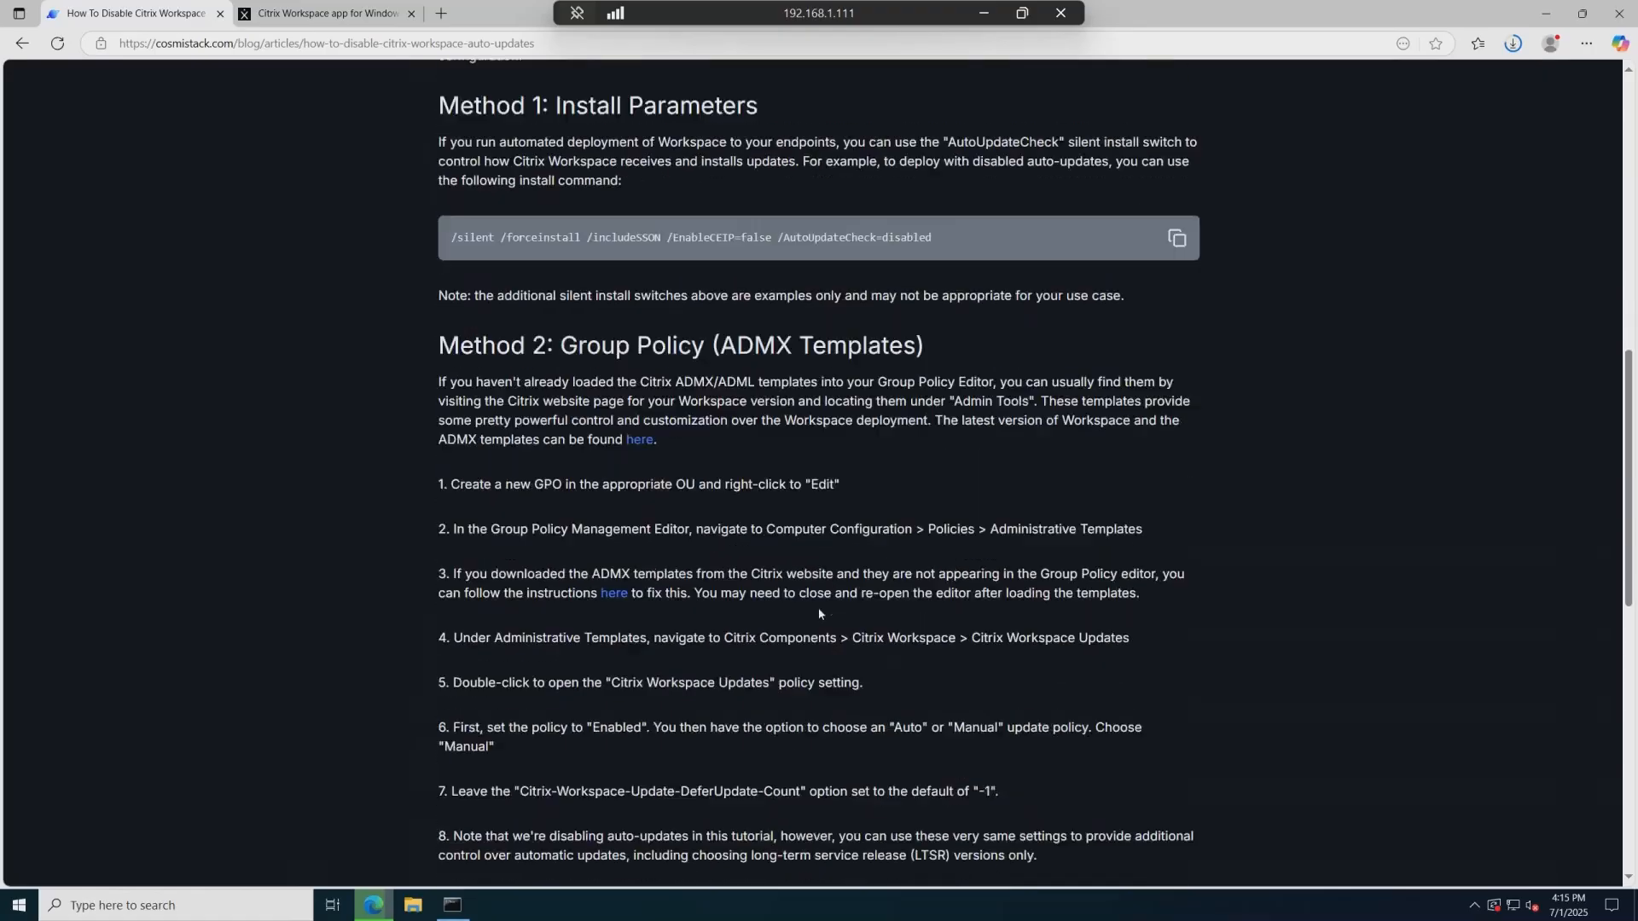
scroll(814, 616, down, 1)
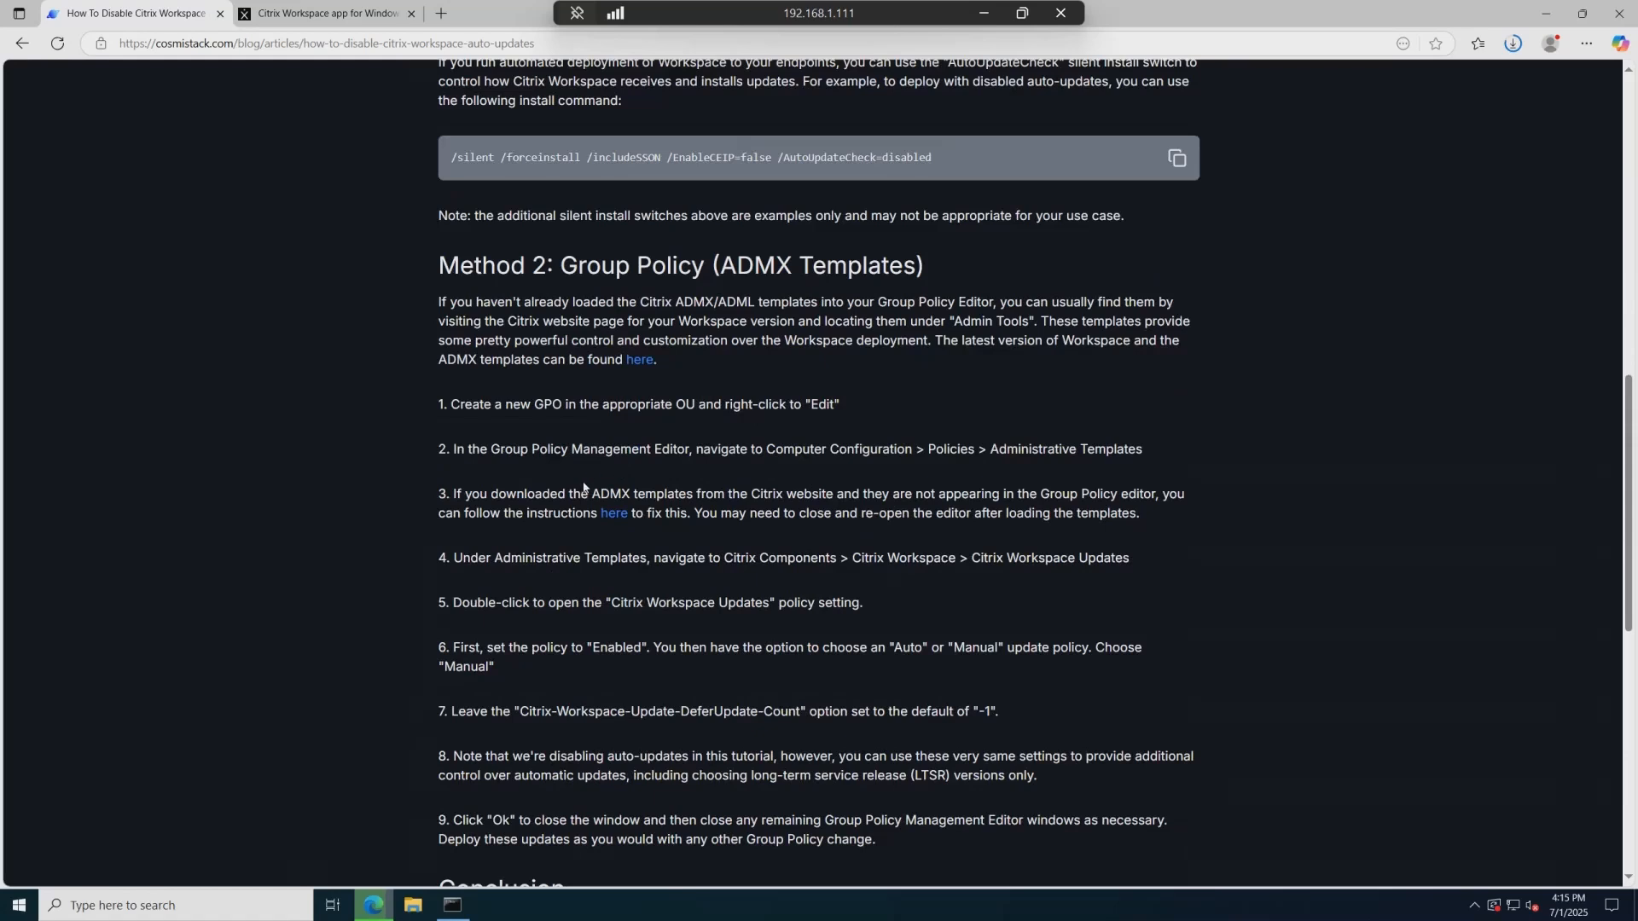
Step: Download the Citrix ADMX/ADML Templates for Group Policy Editor LTSR 2402 Cumulative Update 3 Hotfix 1 from Admin Tools, accepting the license agreement
click(312, 15)
scroll(722, 433, down, 3)
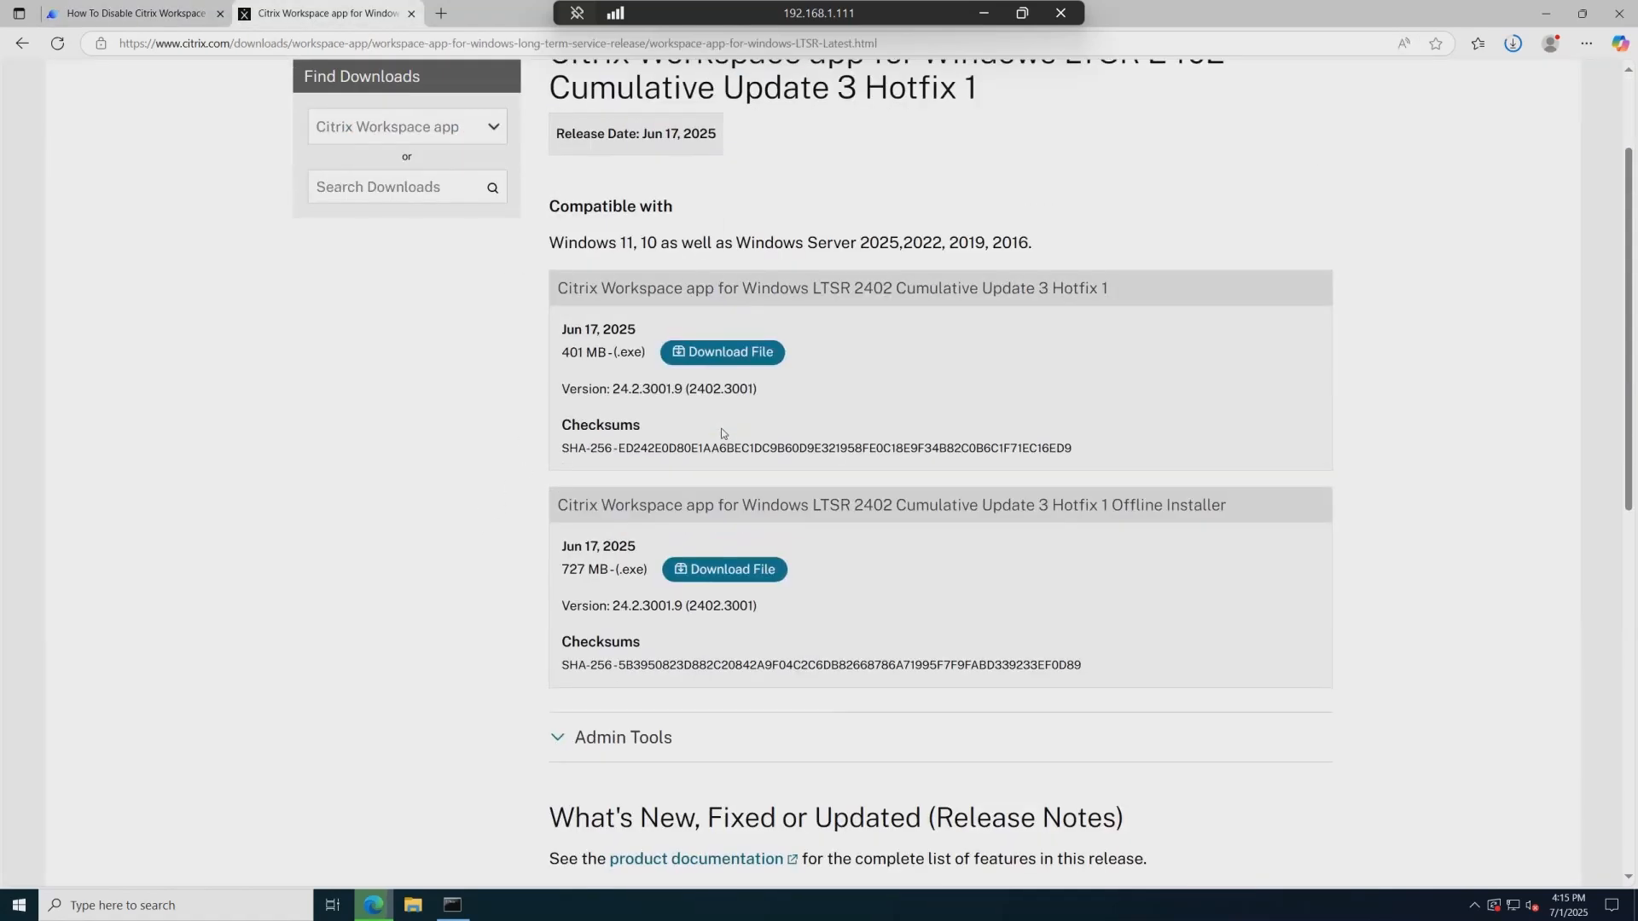
click(602, 661)
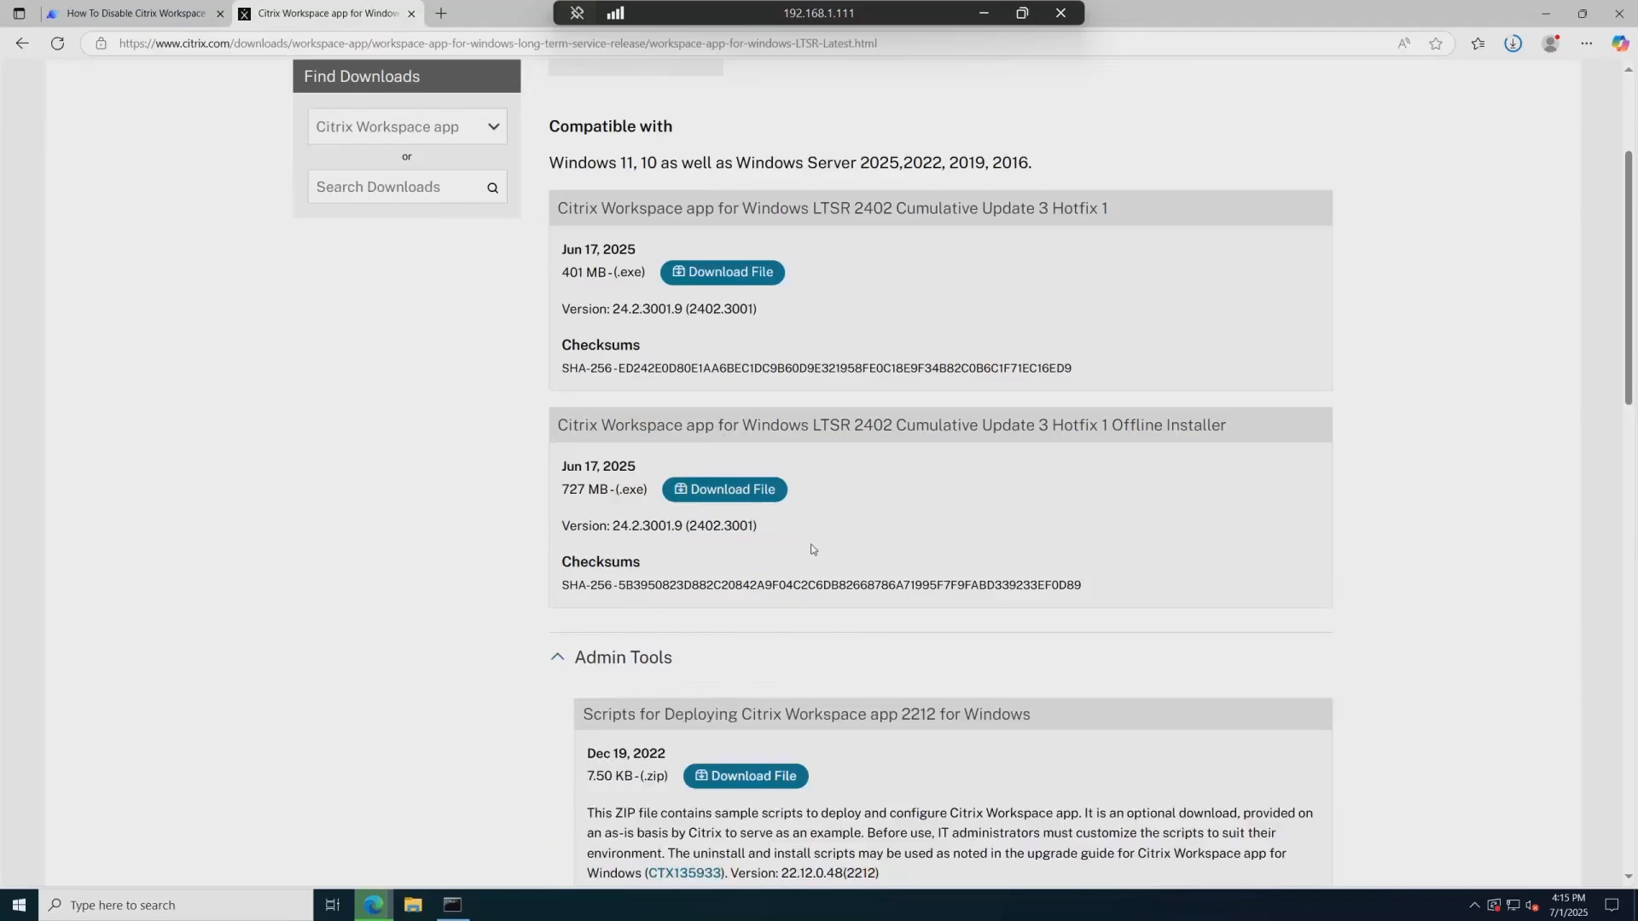
scroll(802, 543, down, 4)
scroll(802, 544, down, 2)
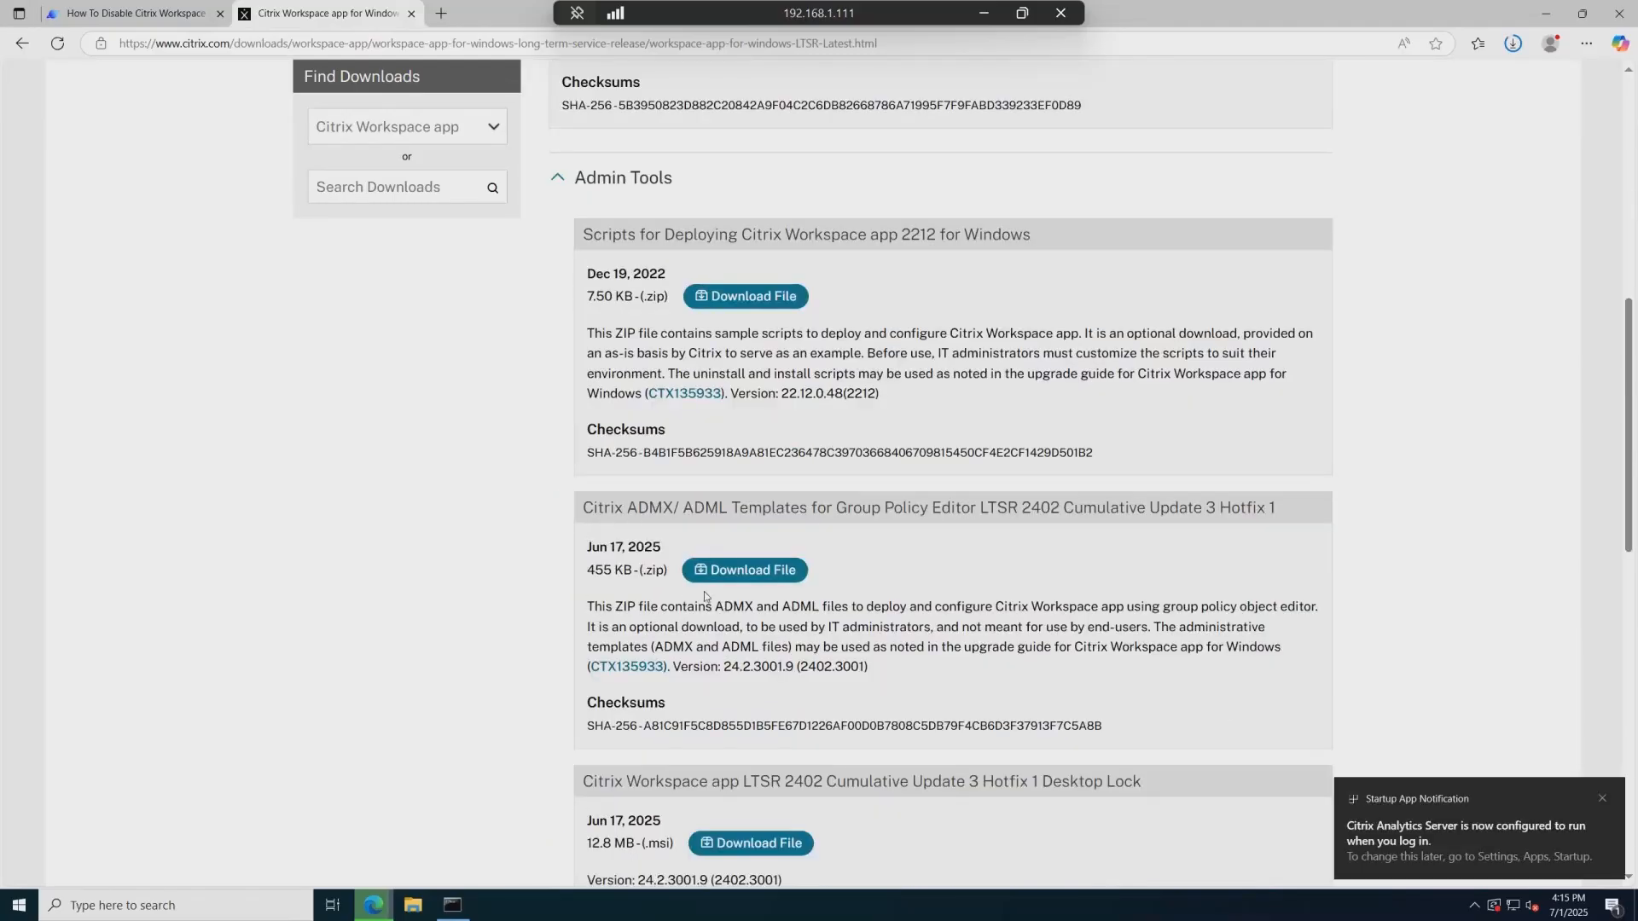
click(737, 581)
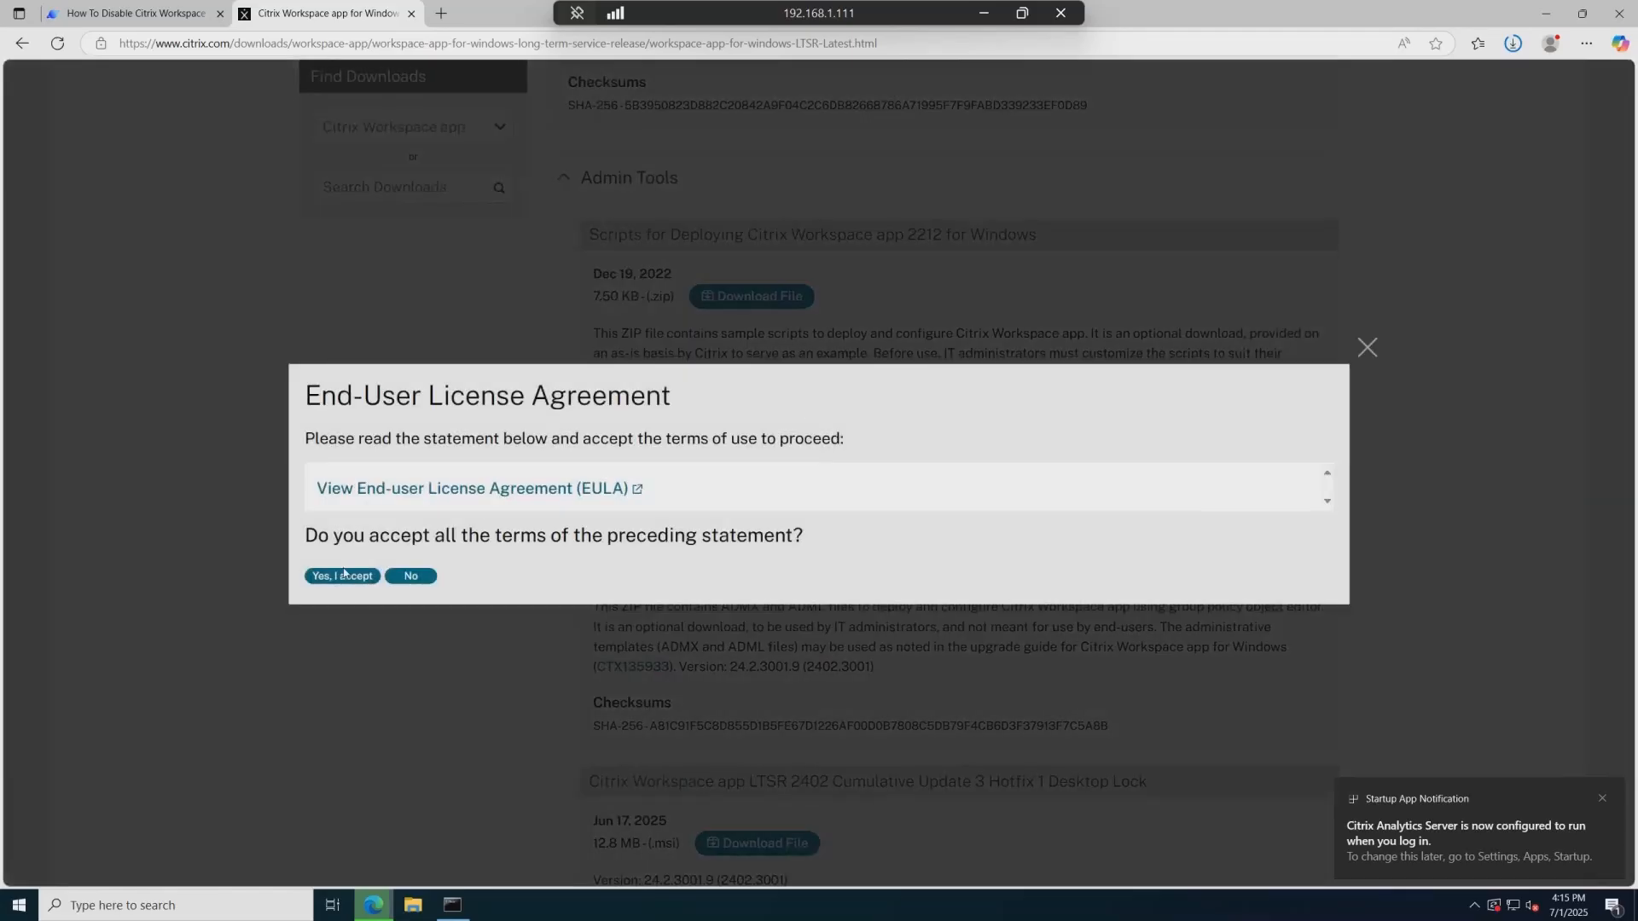
click(344, 575)
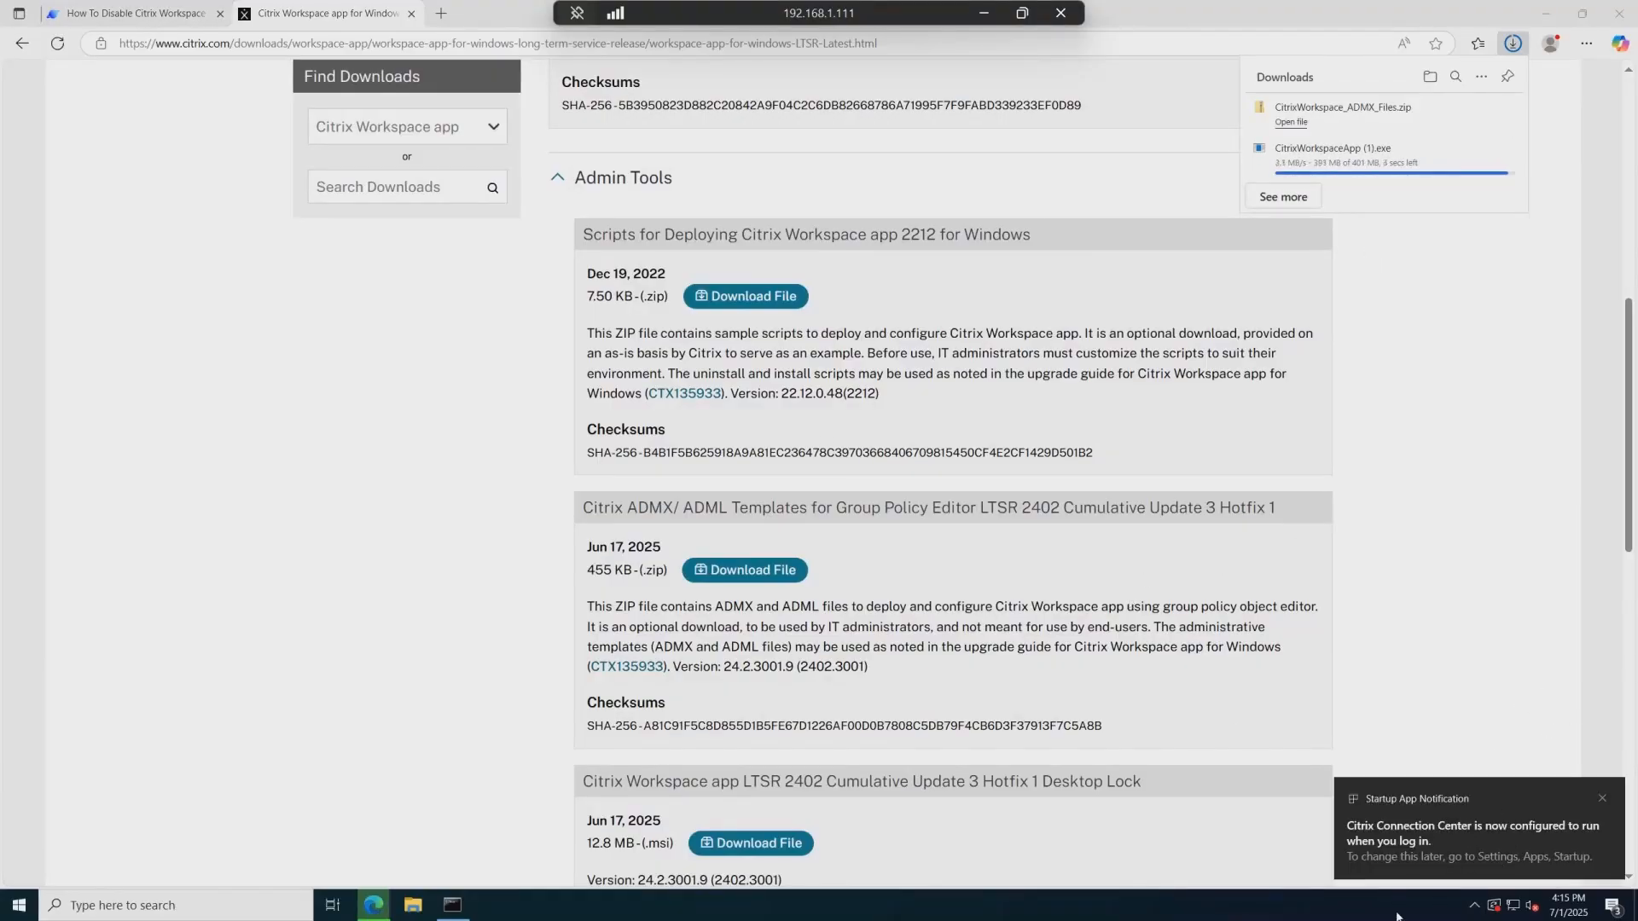
Step: Open the downloaded CitrixWorkspace_ADMX_Files archive, inspect its inner folder's template files, and return to the Downloads folder
scroll(908, 245, up, 1)
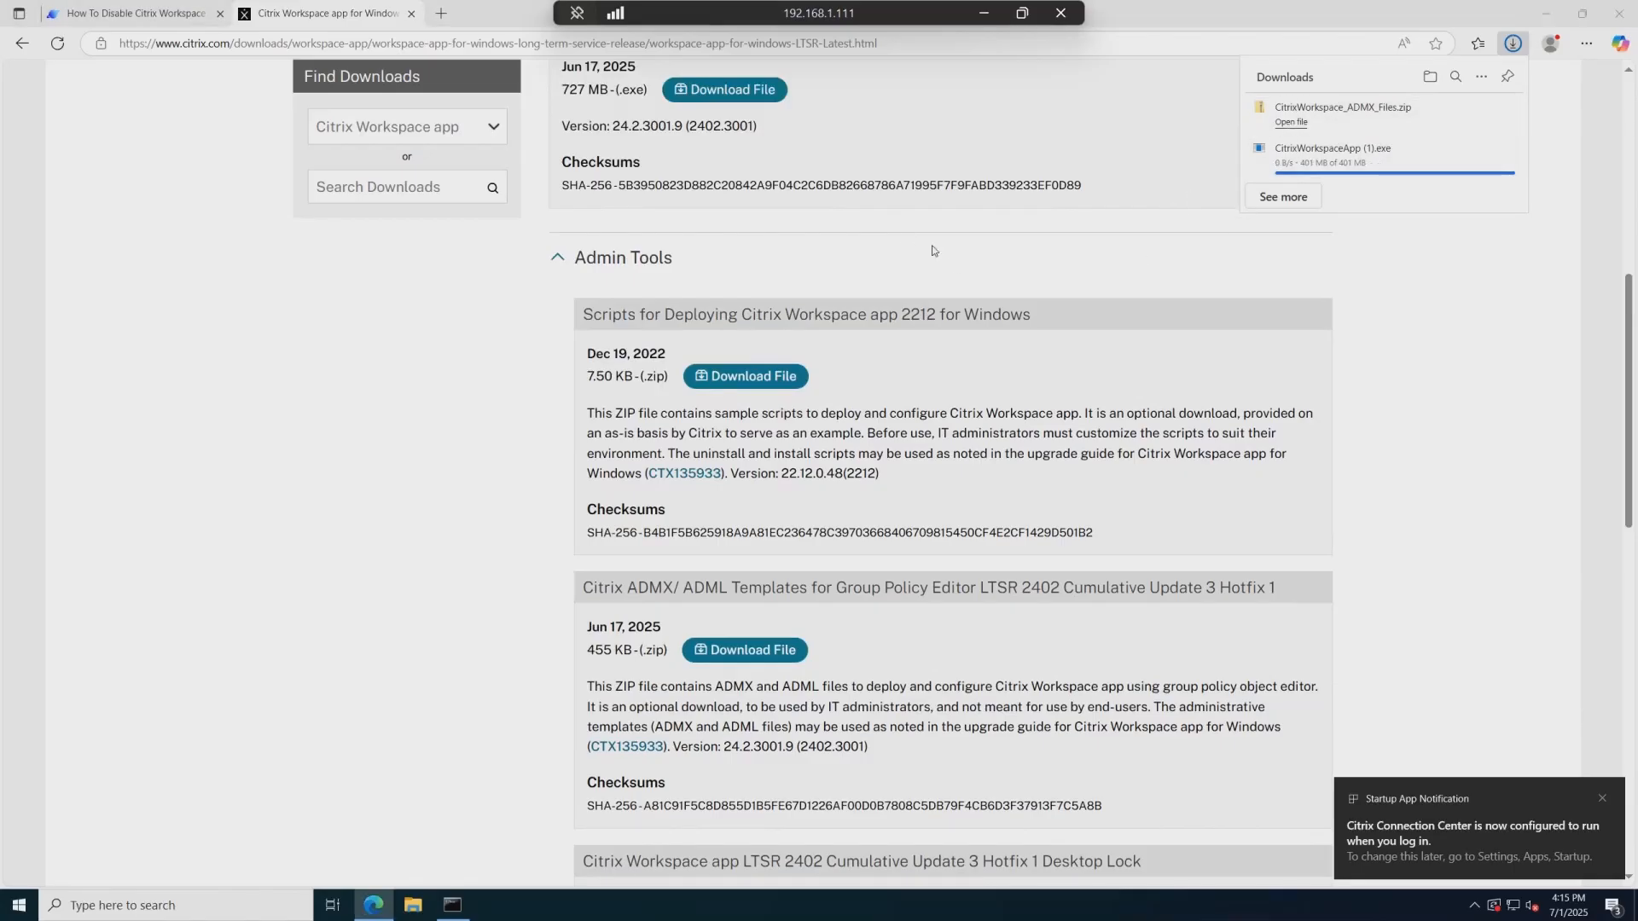
click(460, 356)
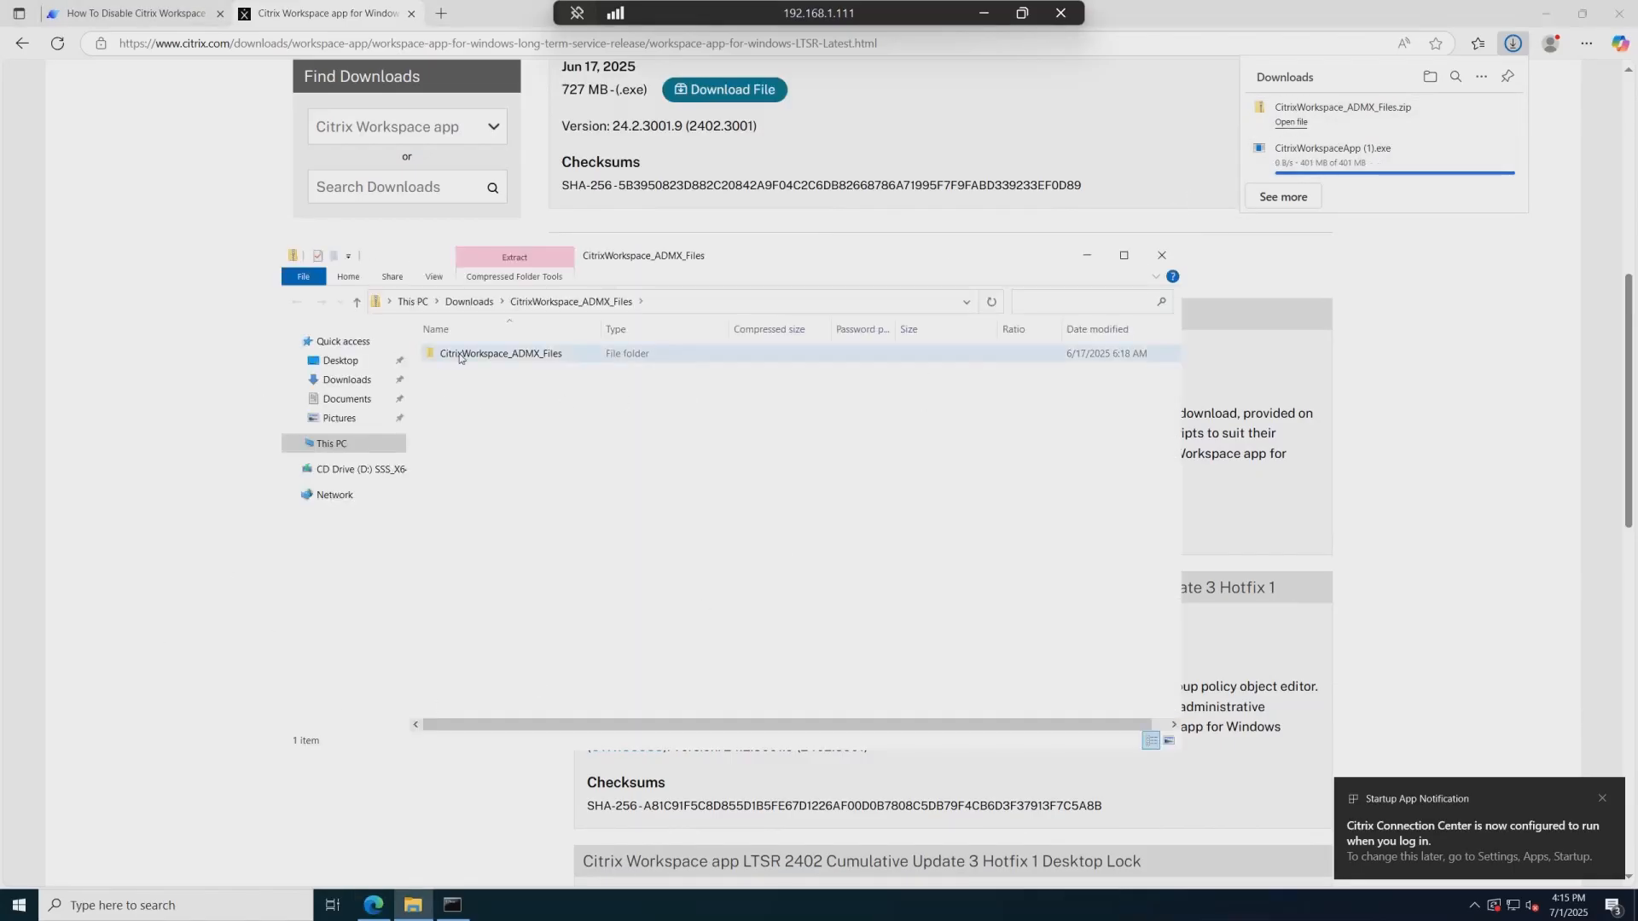
double_click(460, 357)
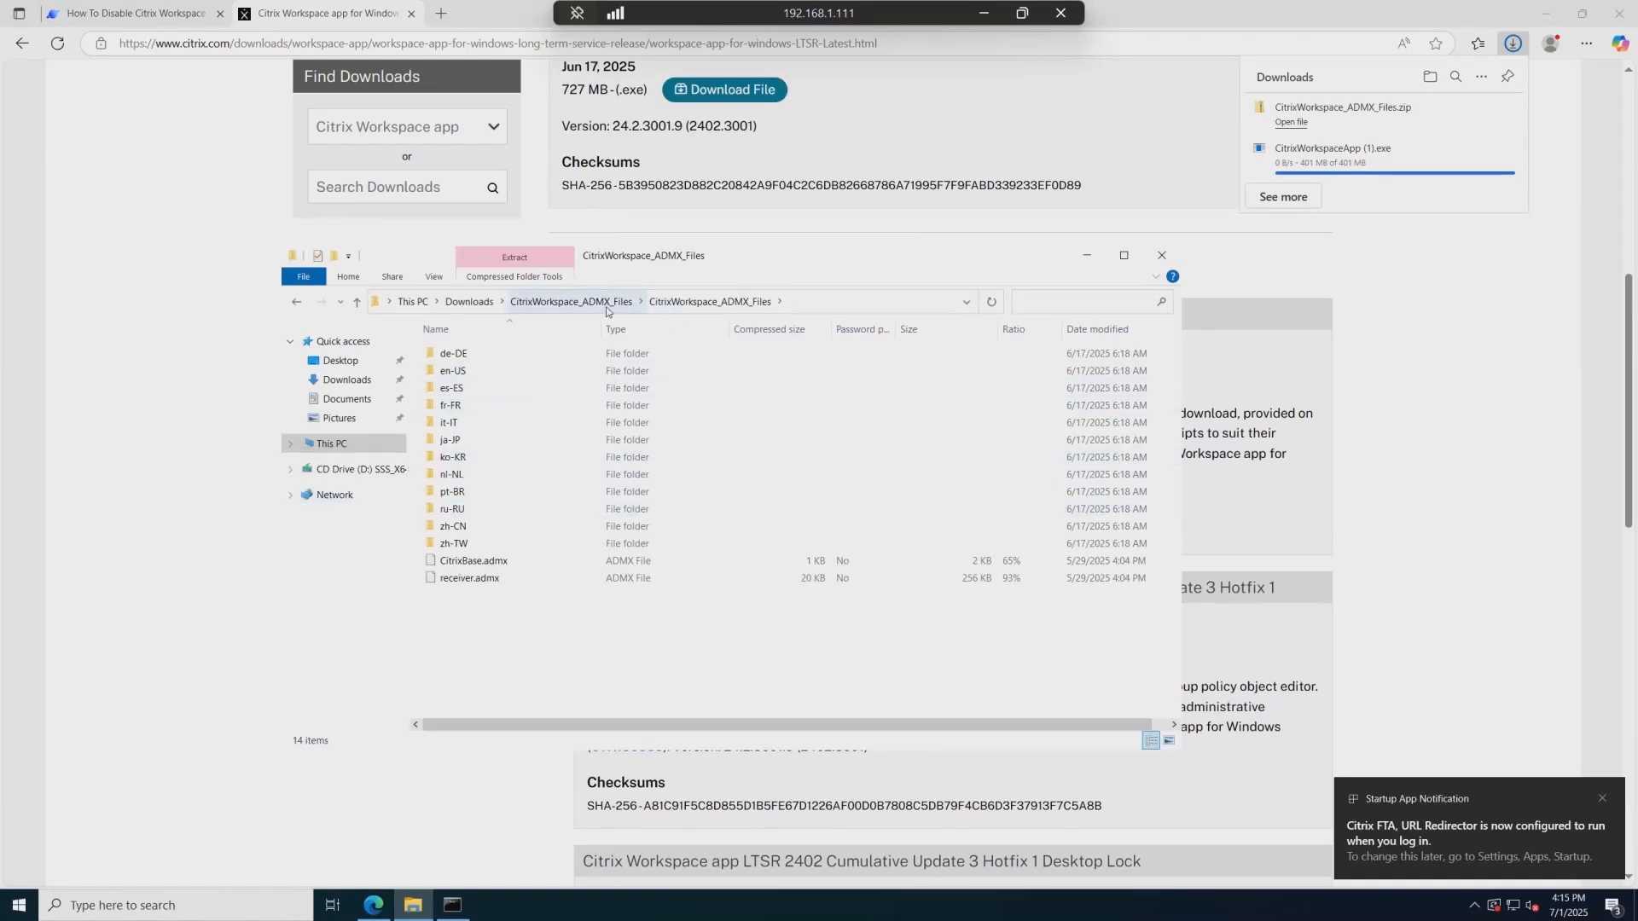
click(570, 302)
click(469, 302)
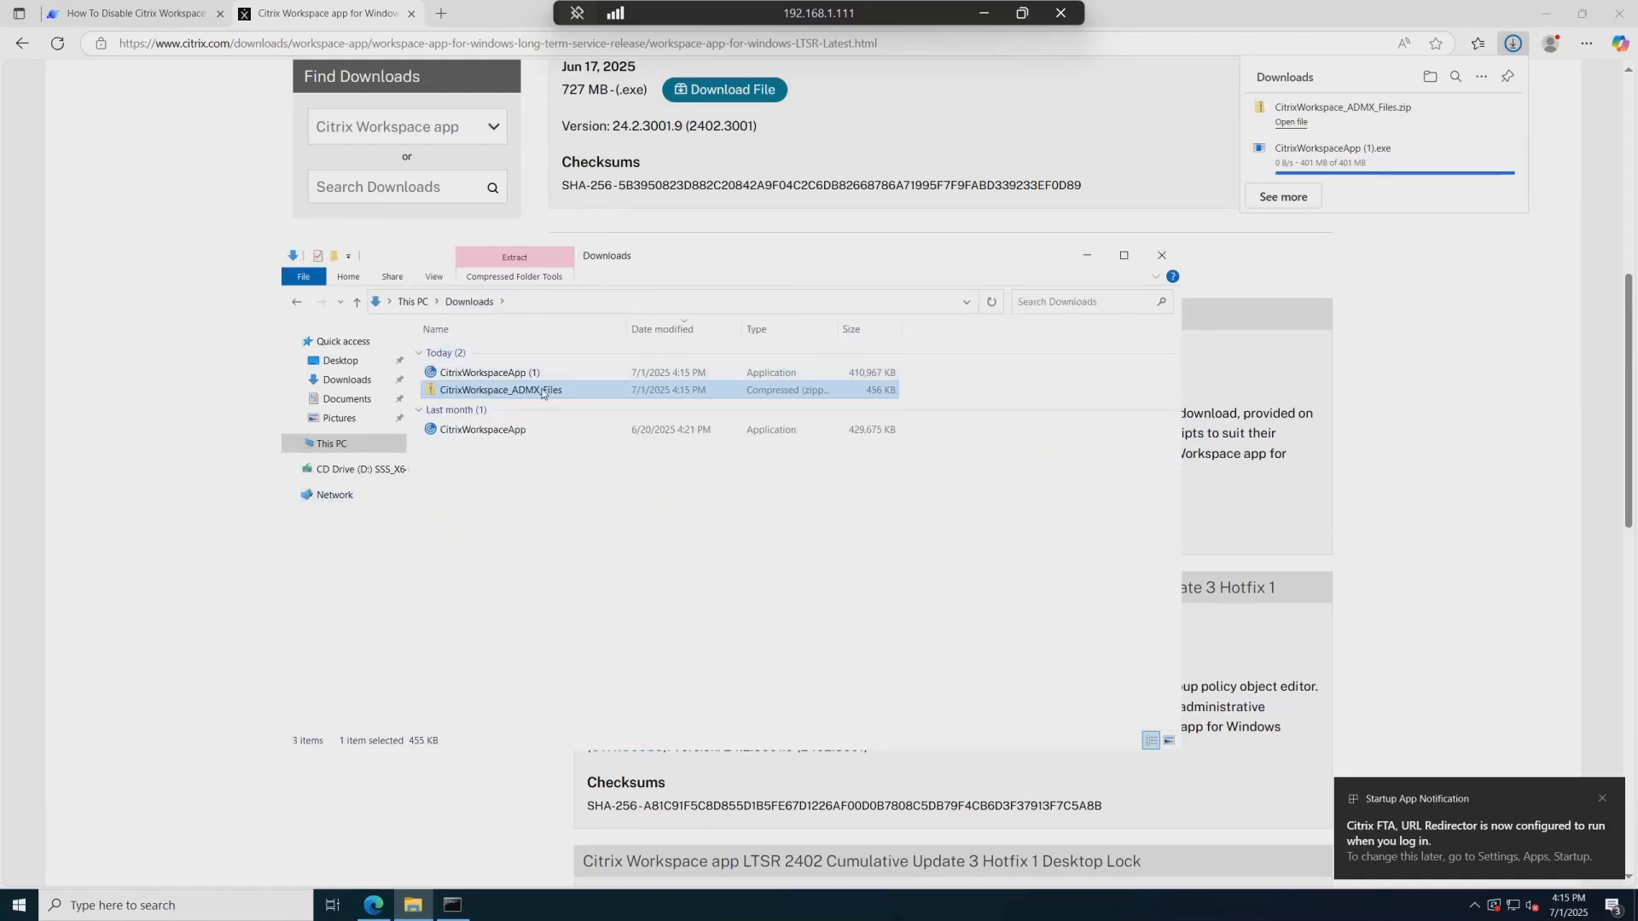
Step: Extract the CitrixWorkspace_ADMX_Files archive to the suggested folder in Downloads, and reposition the extracted-files and Downloads windows so both are accessible
right_click(543, 390)
click(597, 444)
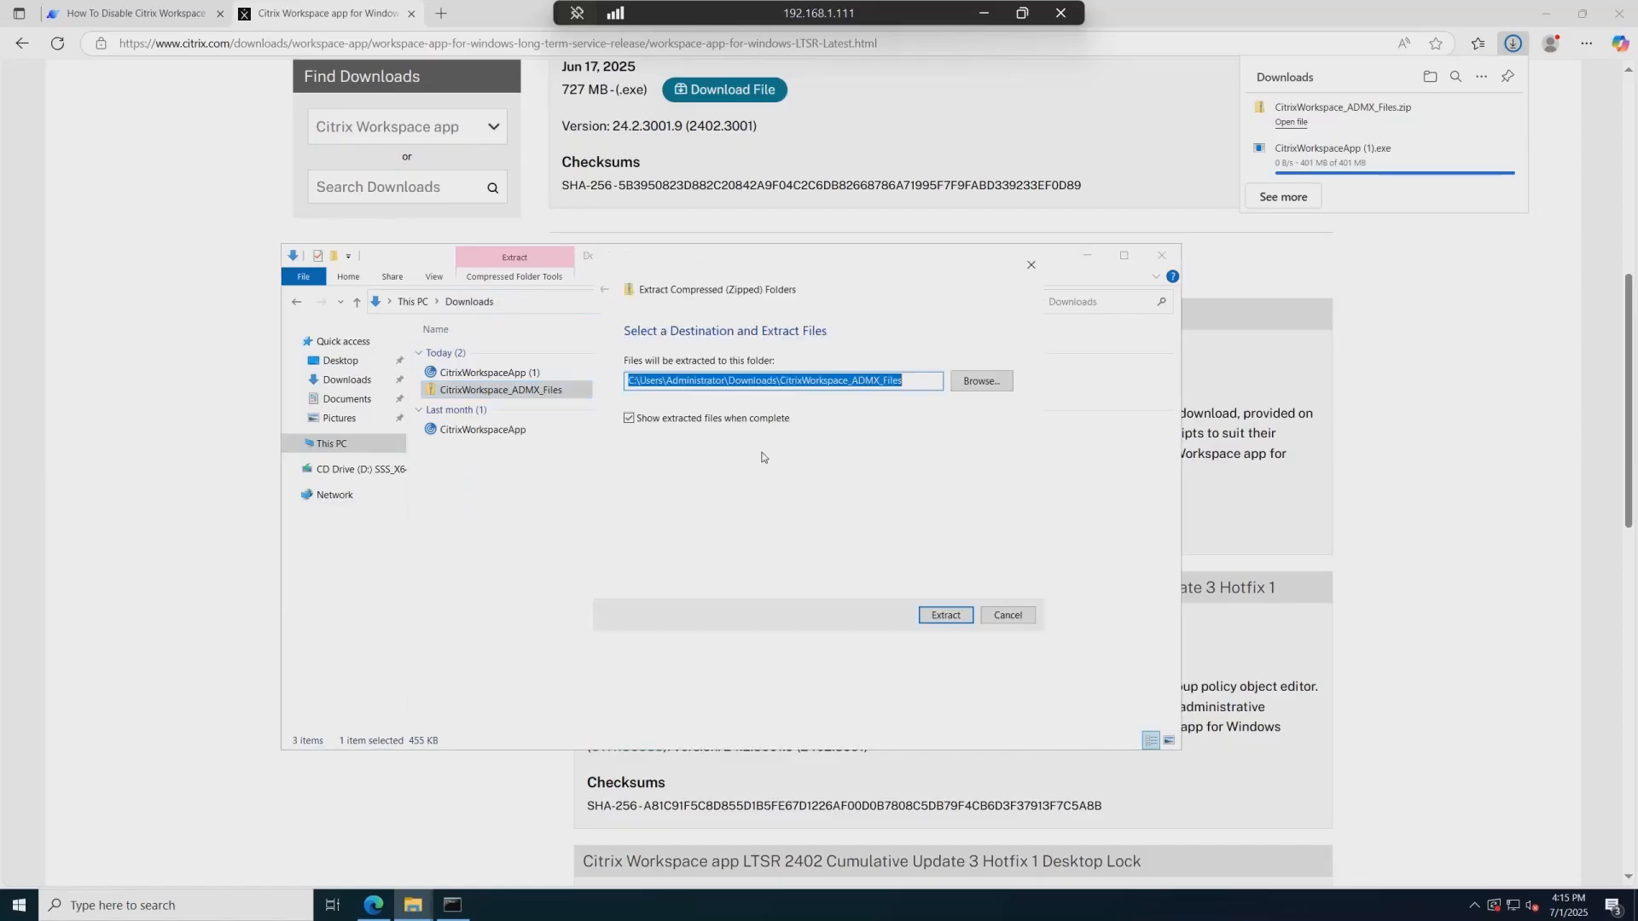
click(943, 615)
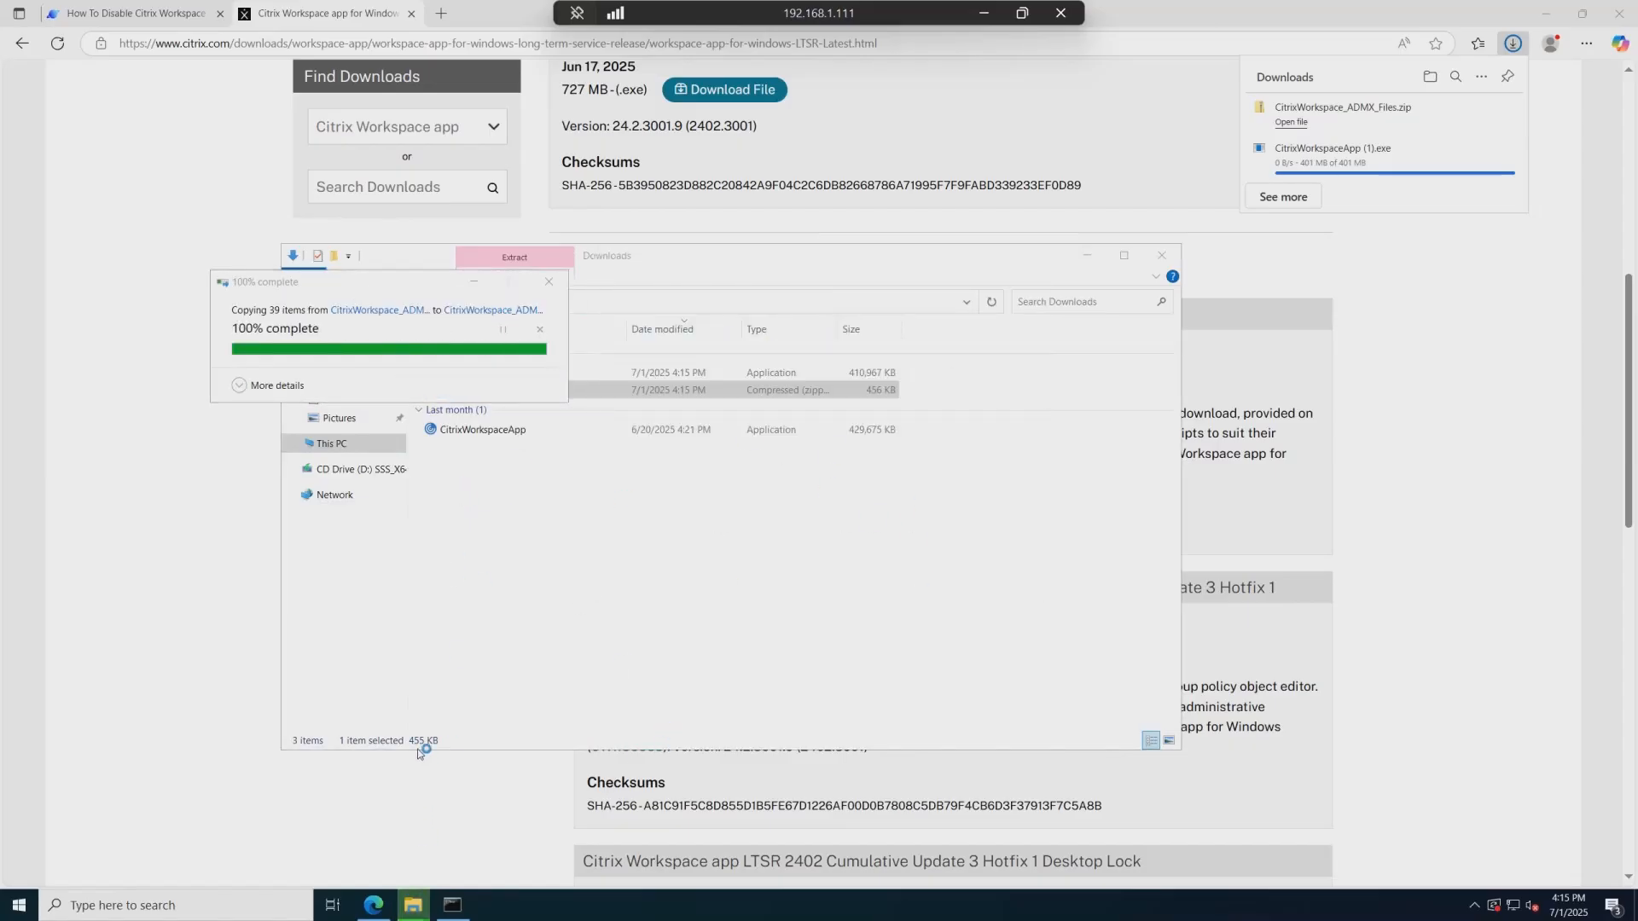
right_click(415, 895)
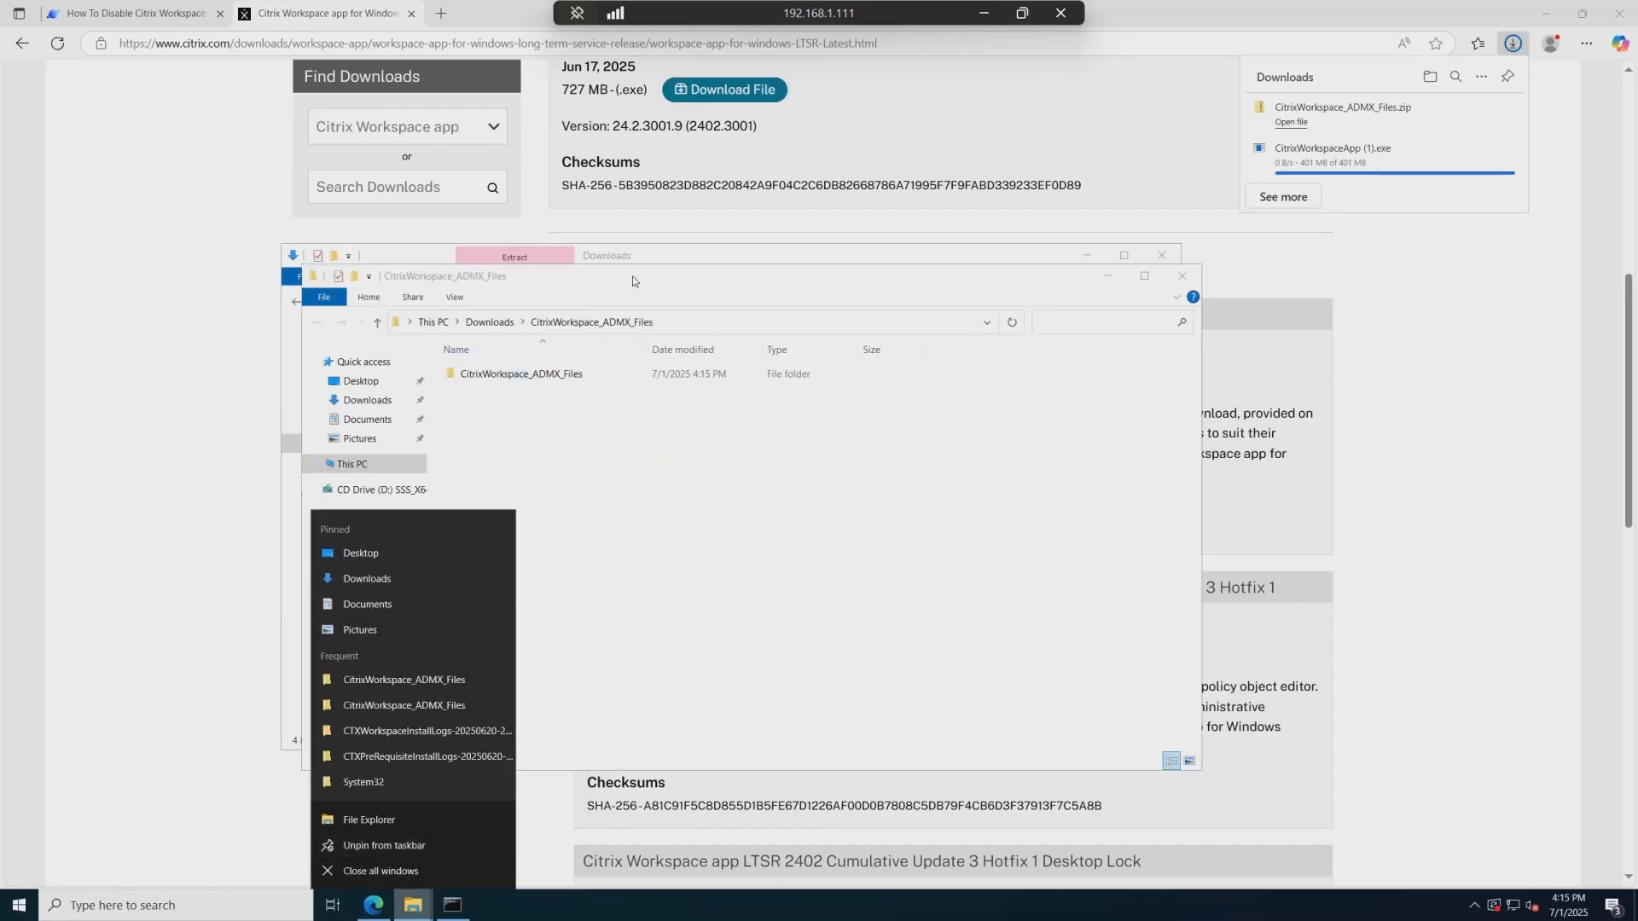
drag(614, 279, 490, 306)
drag(651, 254, 1295, 261)
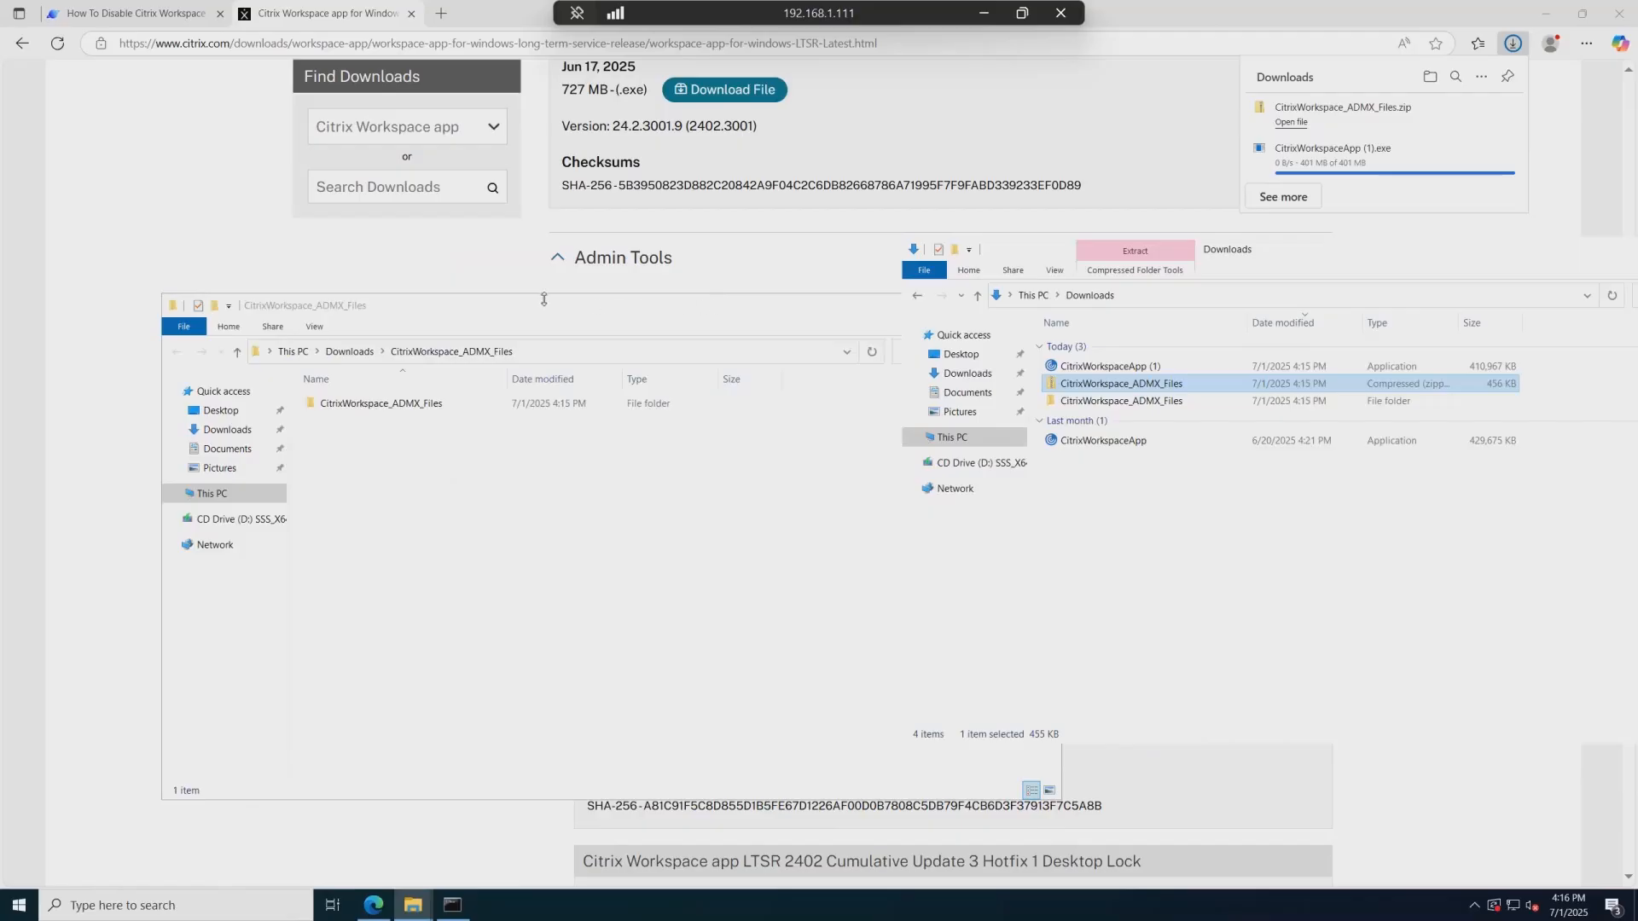
drag(543, 305, 384, 95)
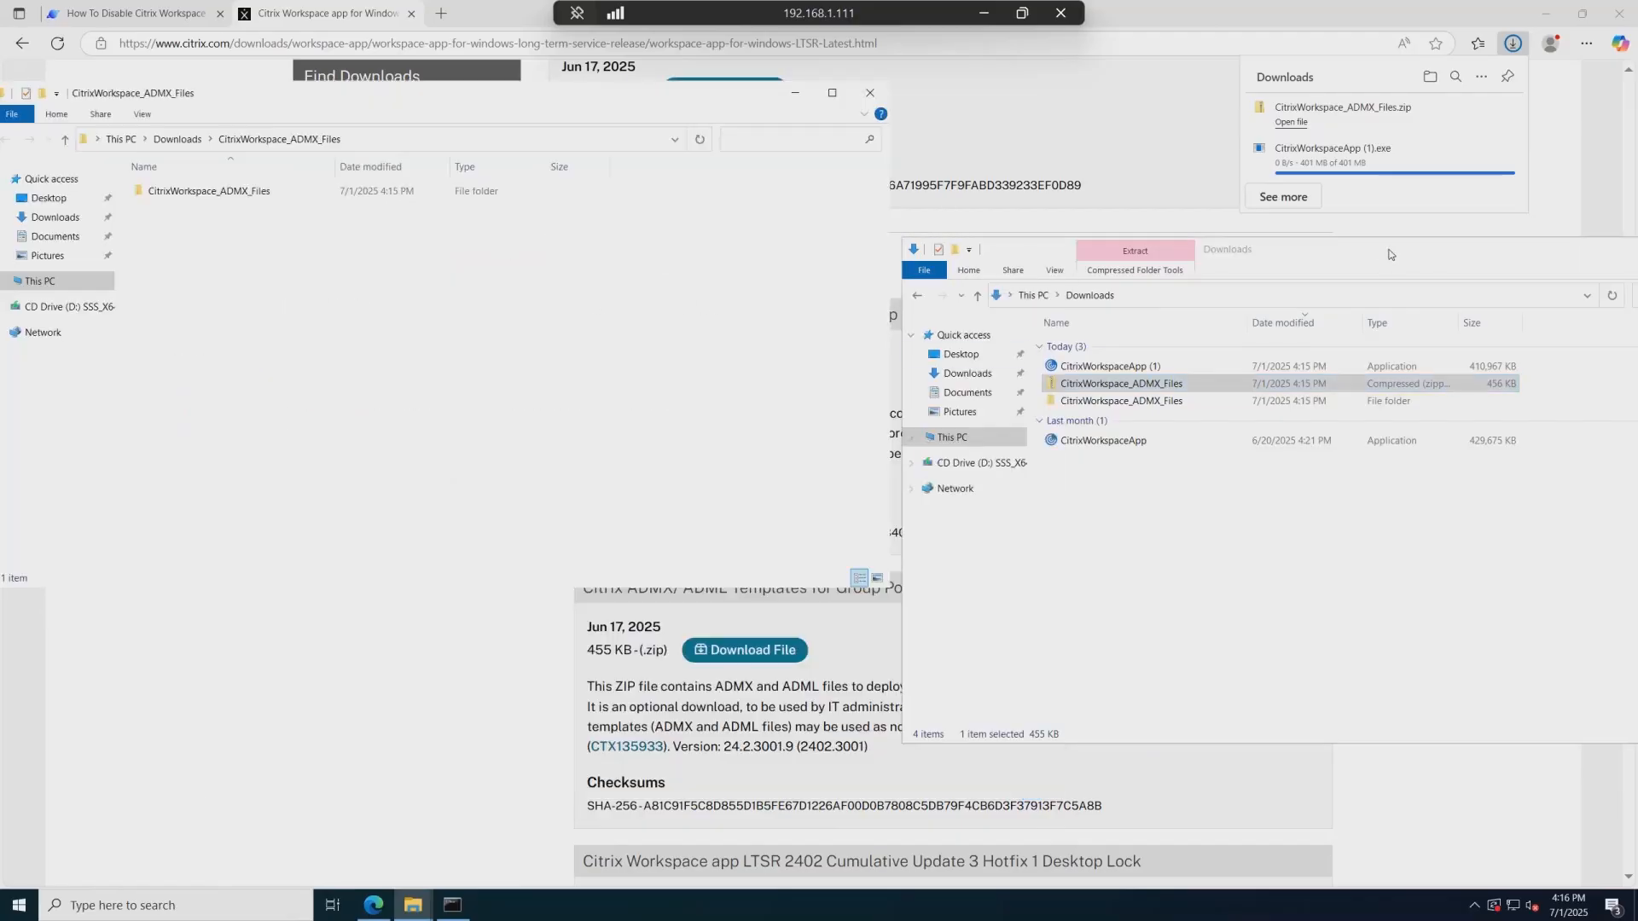
drag(1389, 253, 817, 303)
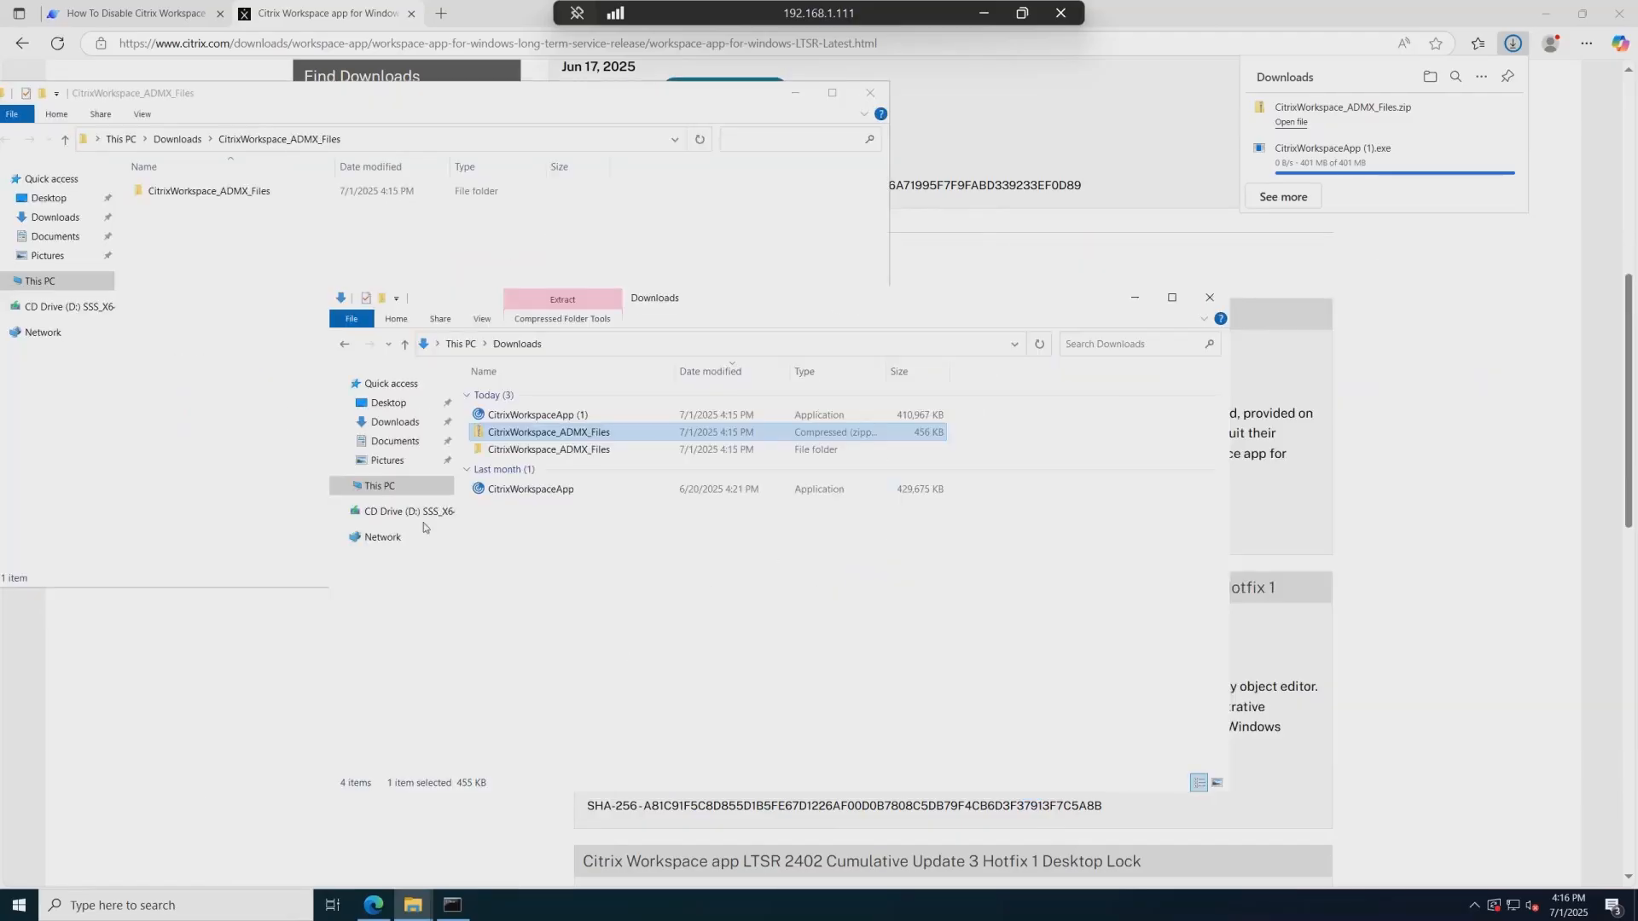
Step: Browse the Downloads window to the domain's policy store at C:\Windows\SYSVOL\sysvol\ad.mydomain.org\Policies
click(380, 486)
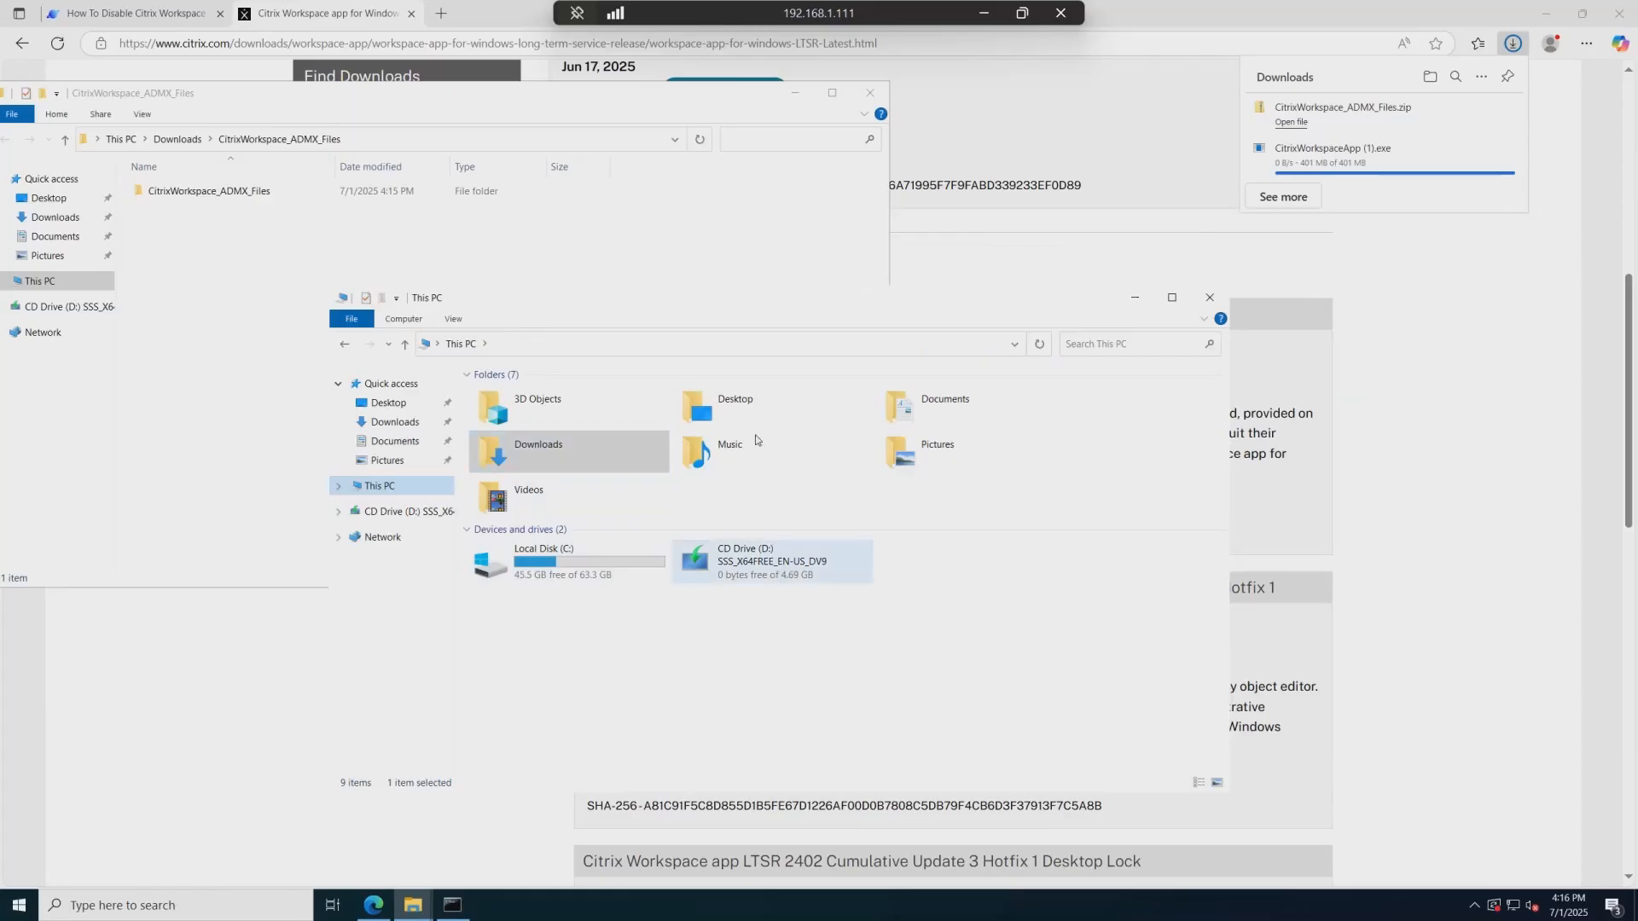
double_click(547, 571)
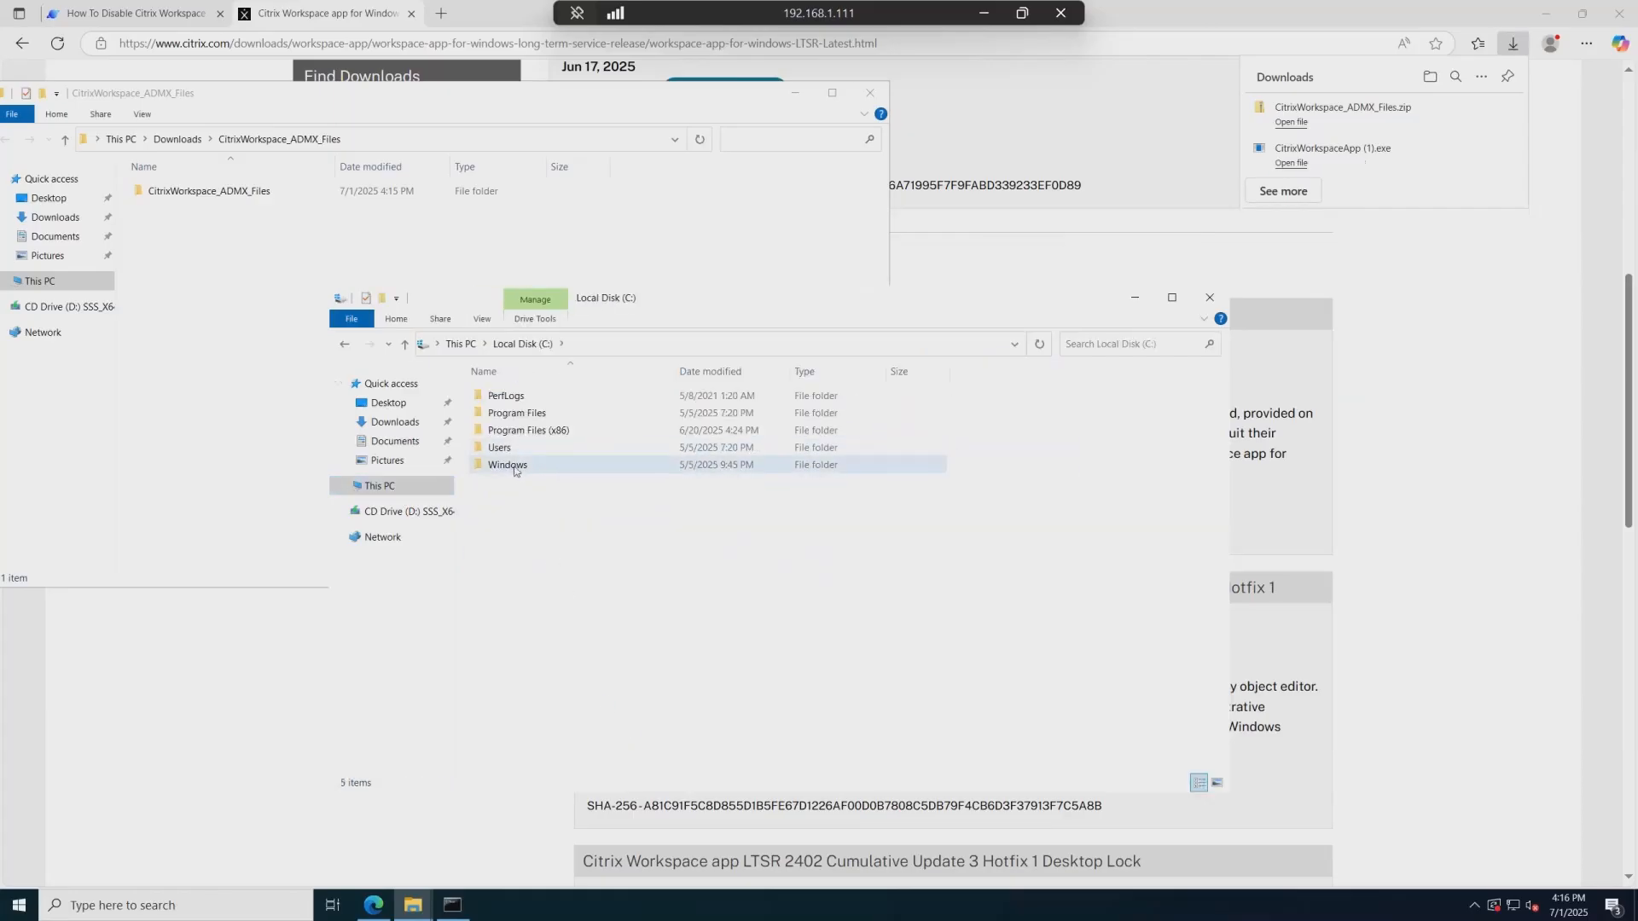
double_click(512, 466)
scroll(547, 585, down, 8)
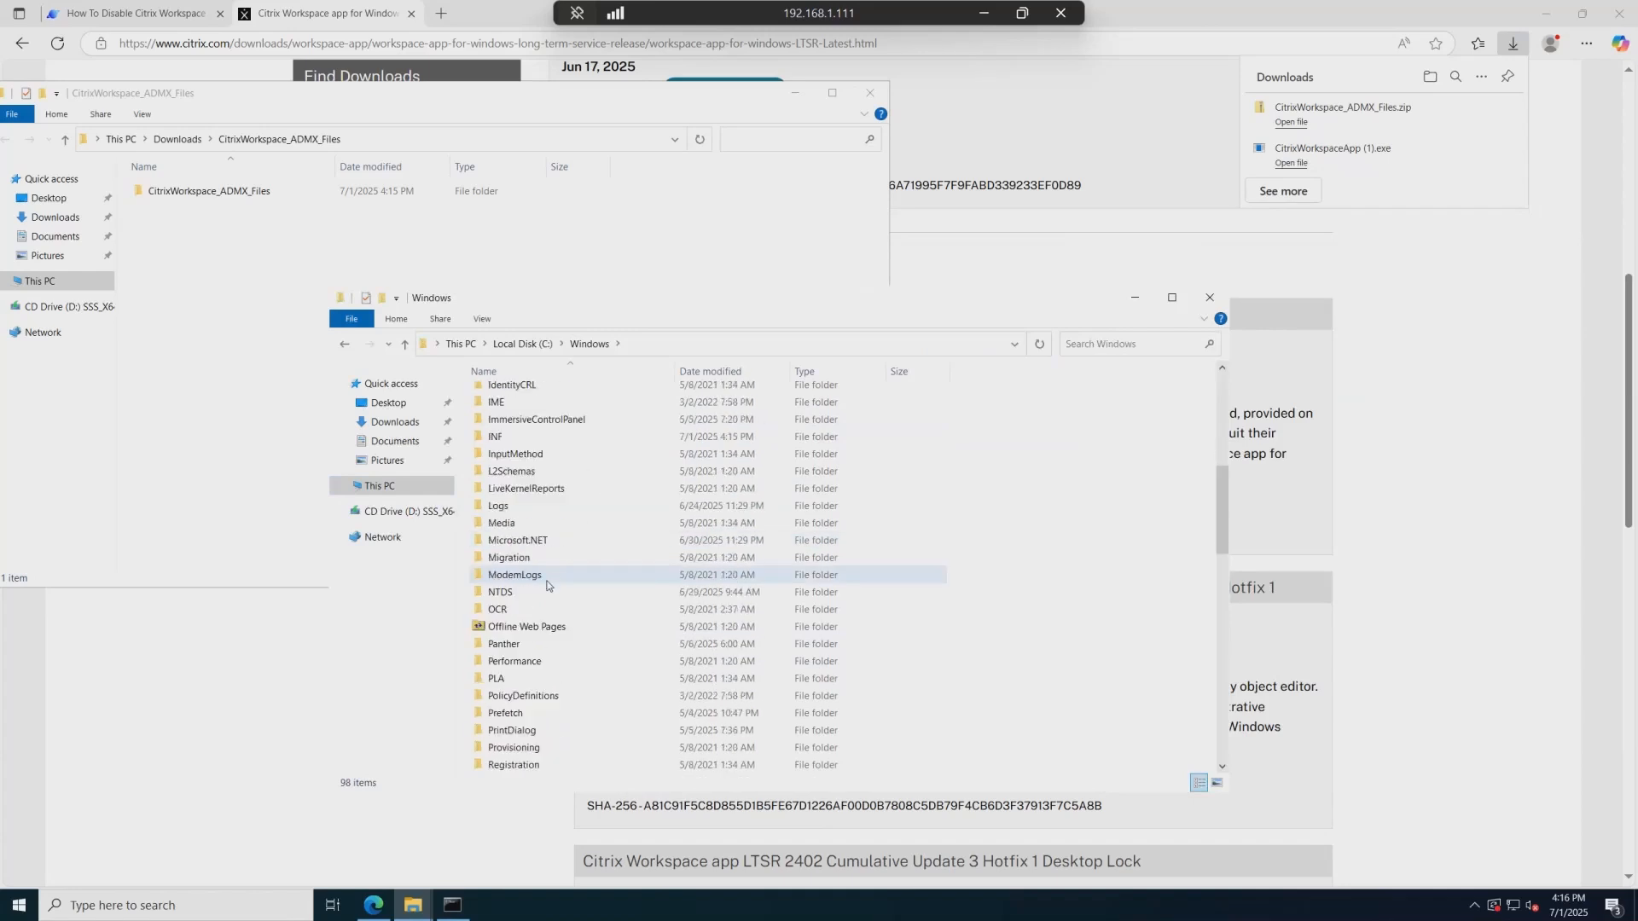
scroll(547, 586, down, 7)
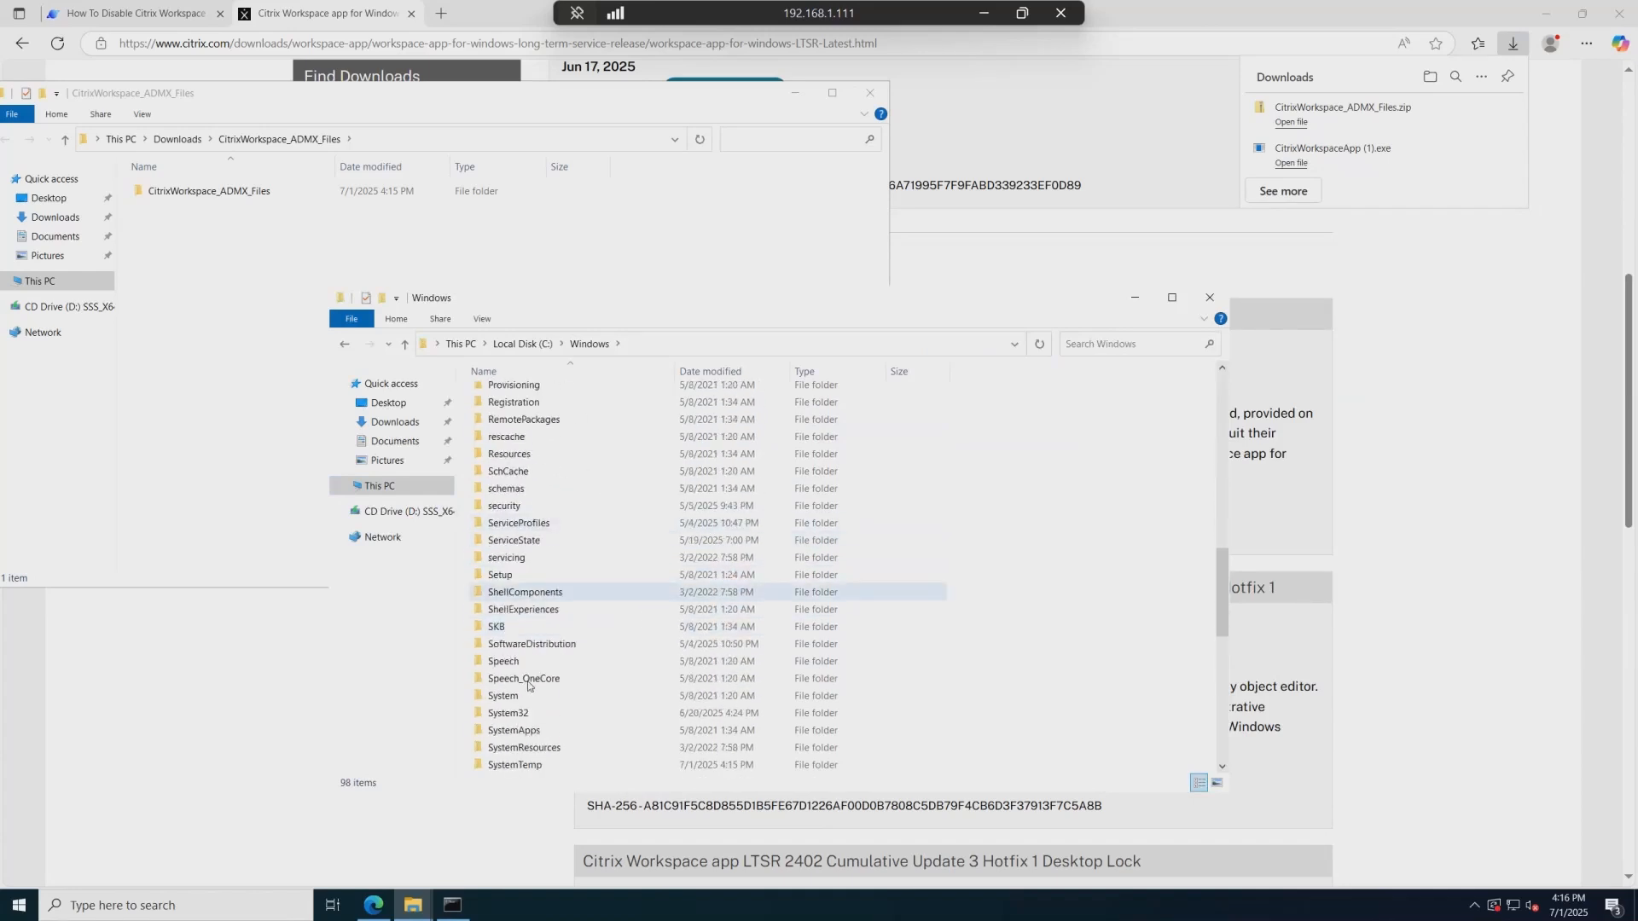
scroll(527, 679, down, 4)
double_click(521, 574)
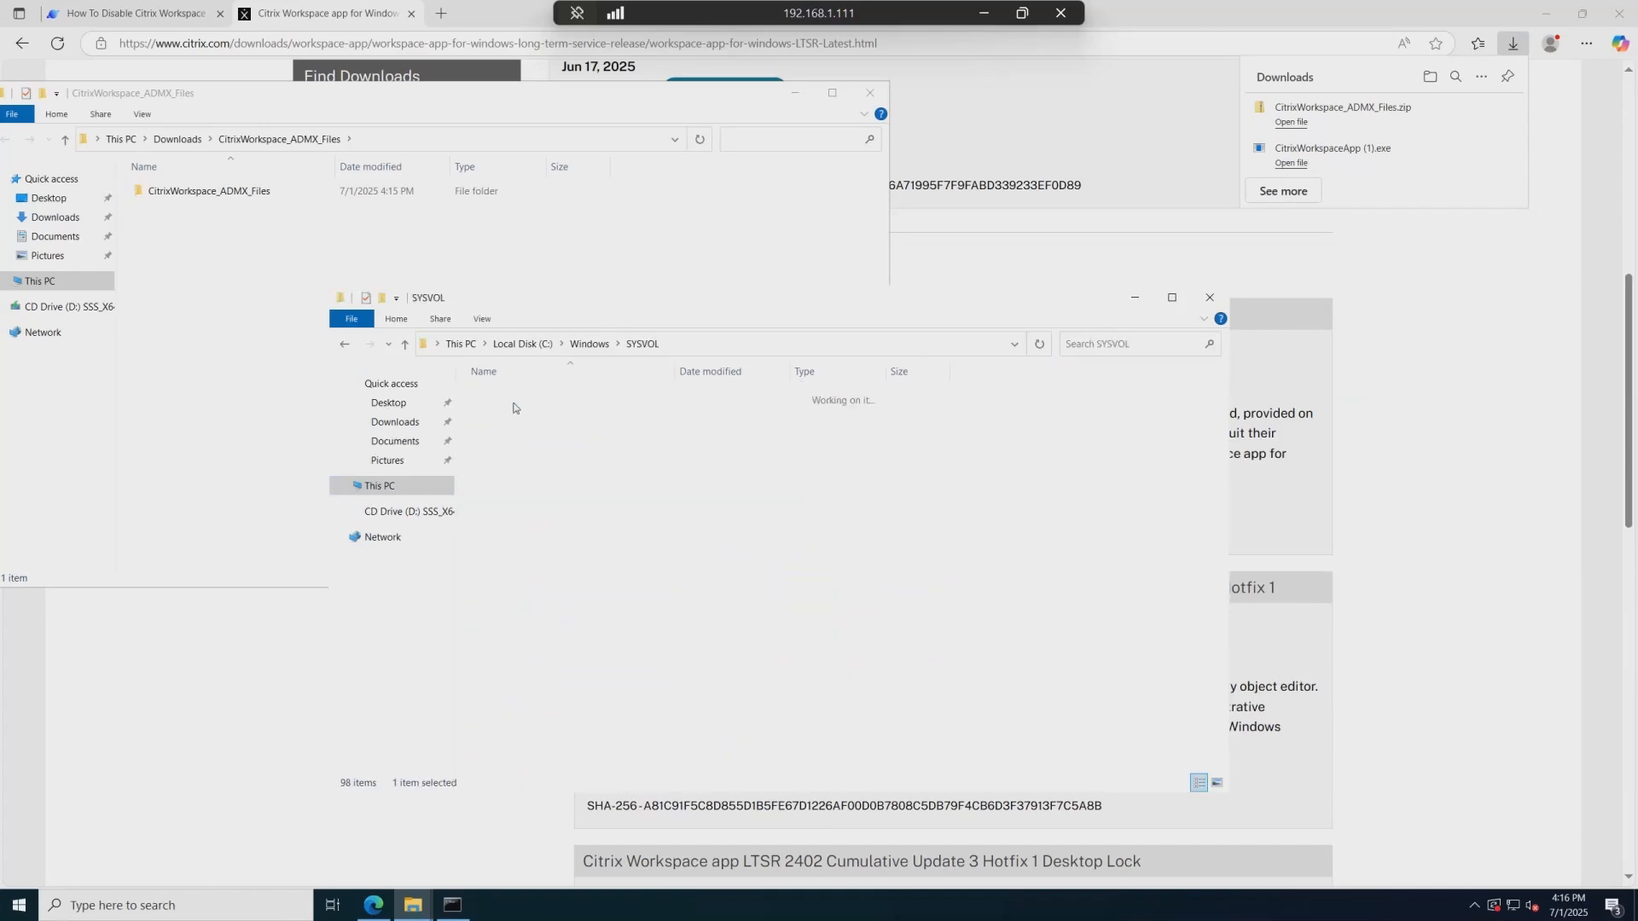
double_click(530, 444)
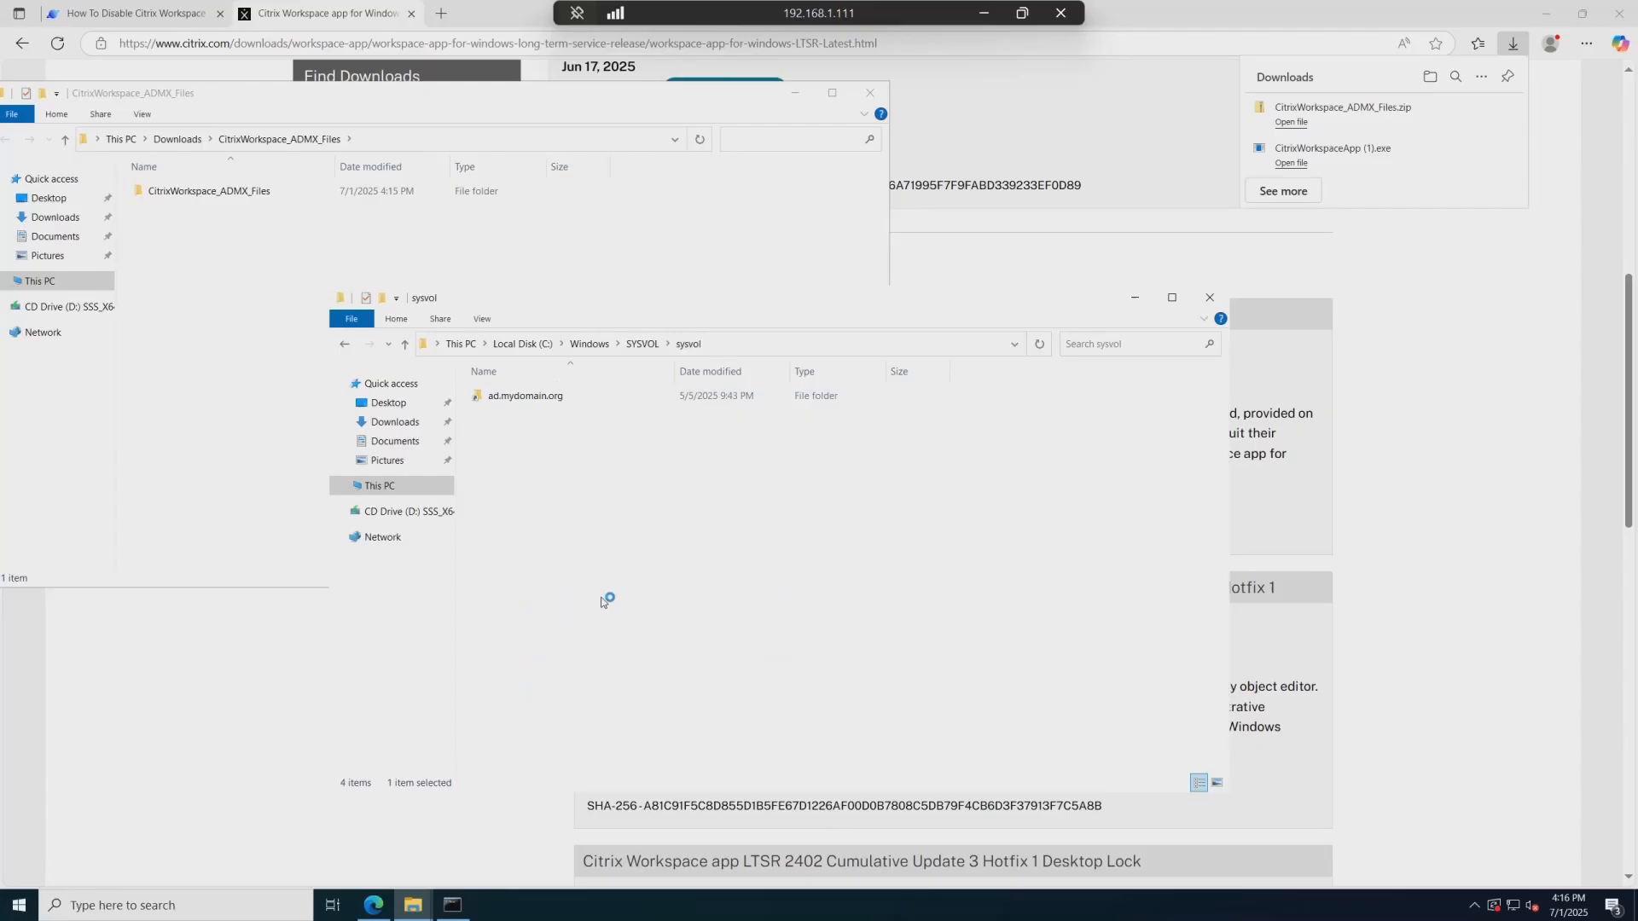
double_click(538, 398)
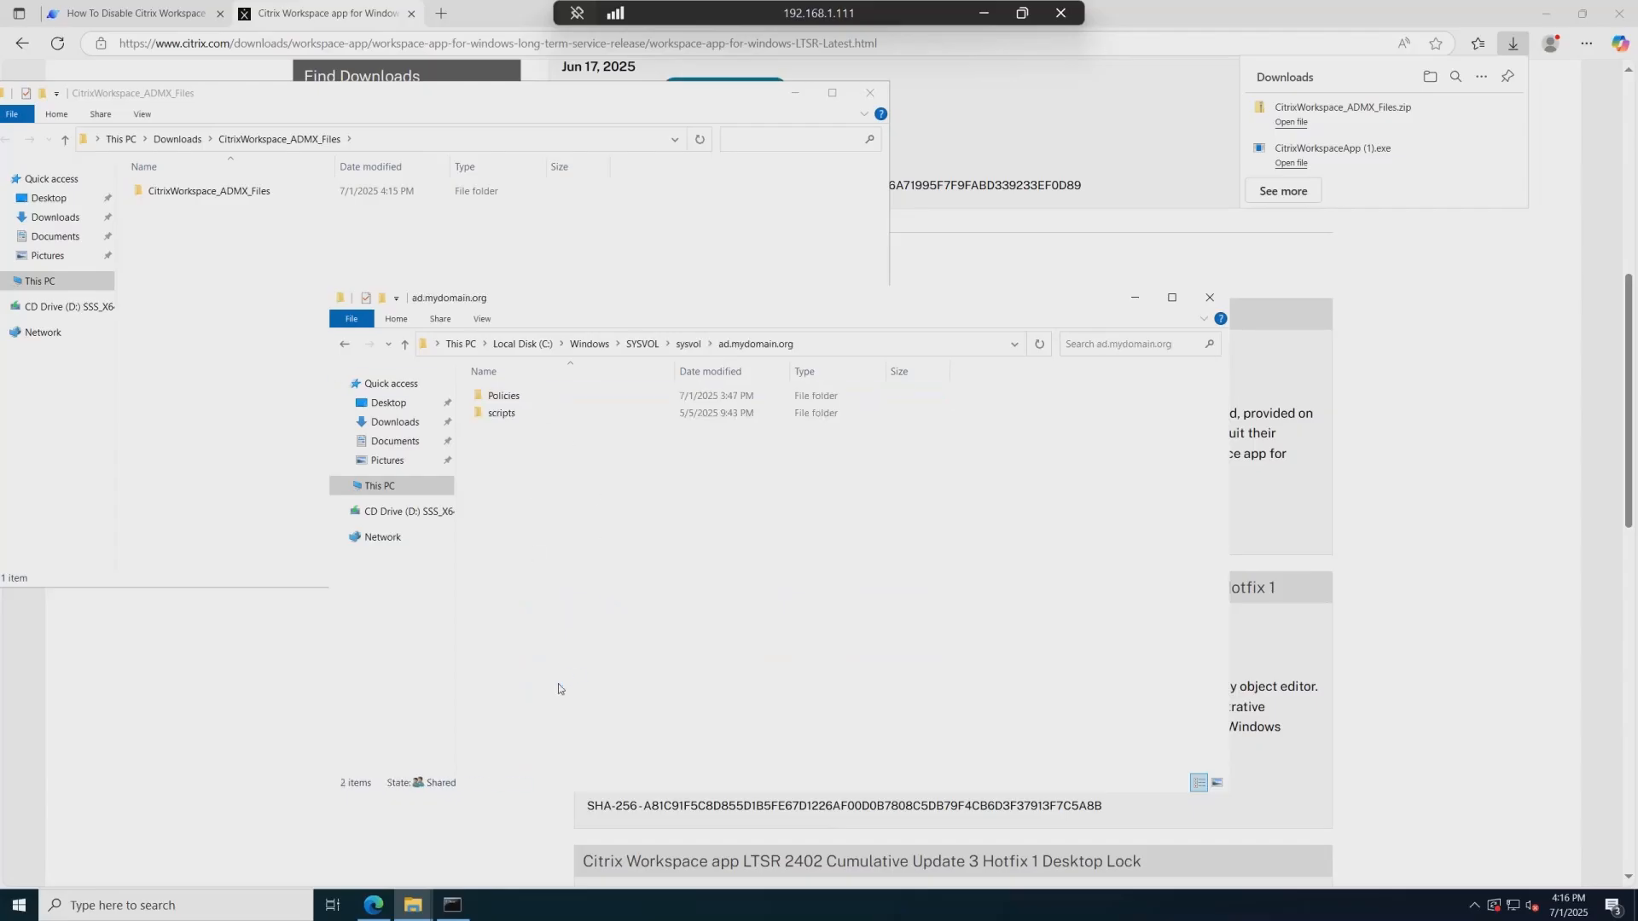
double_click(513, 398)
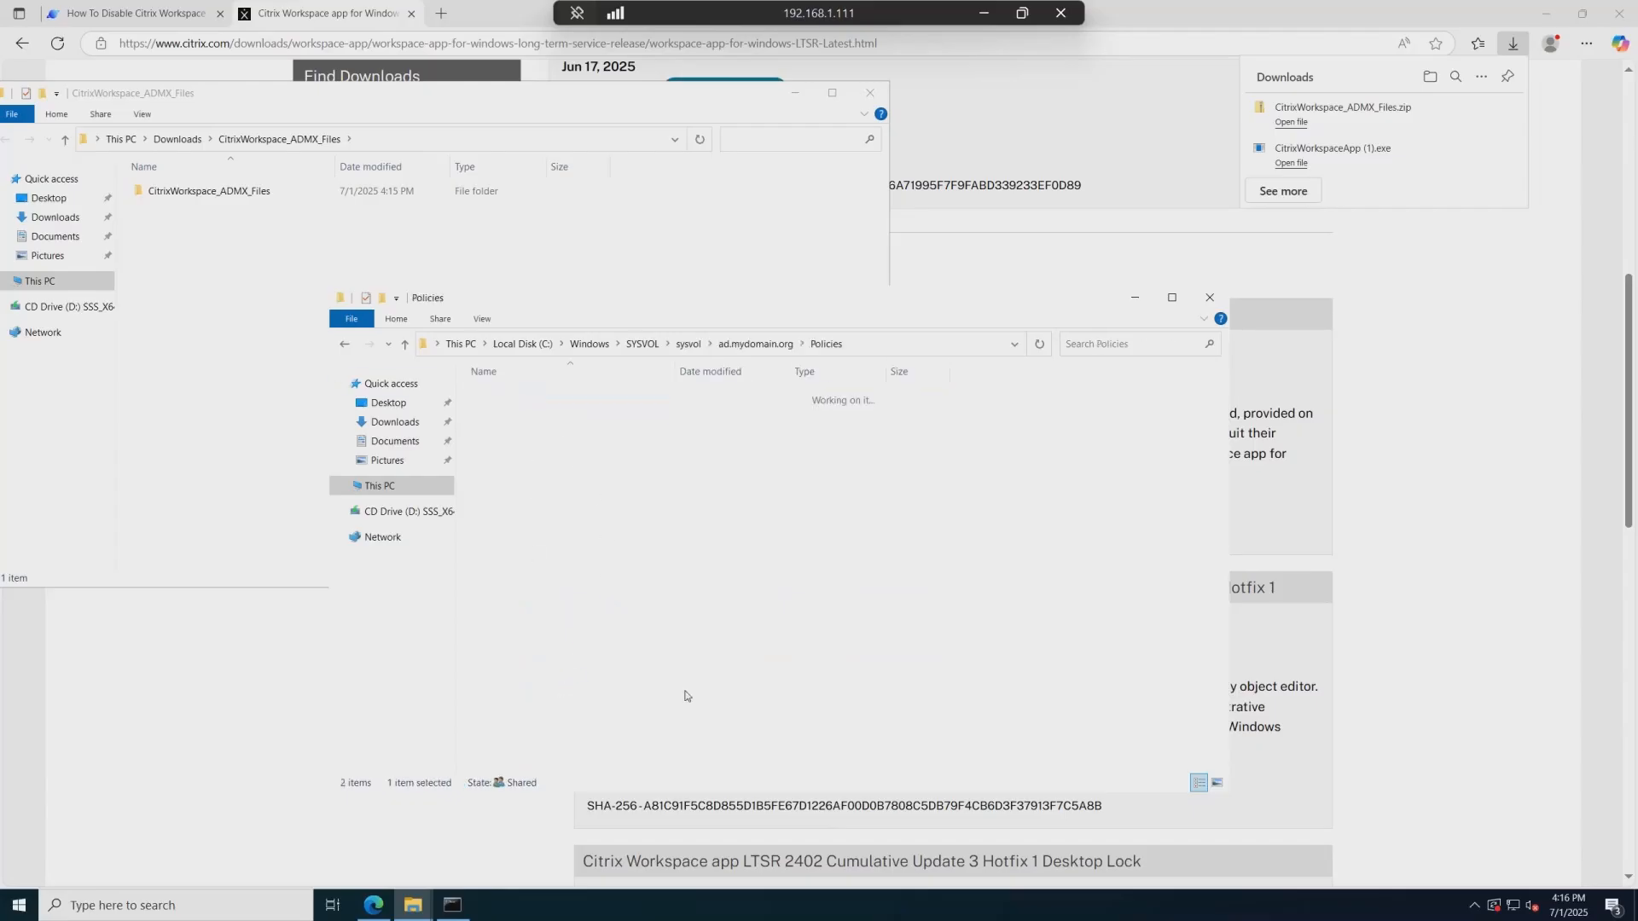
Step: Create a new folder named PolicyDefinitions inside the domain's Policies folder
right_click(528, 500)
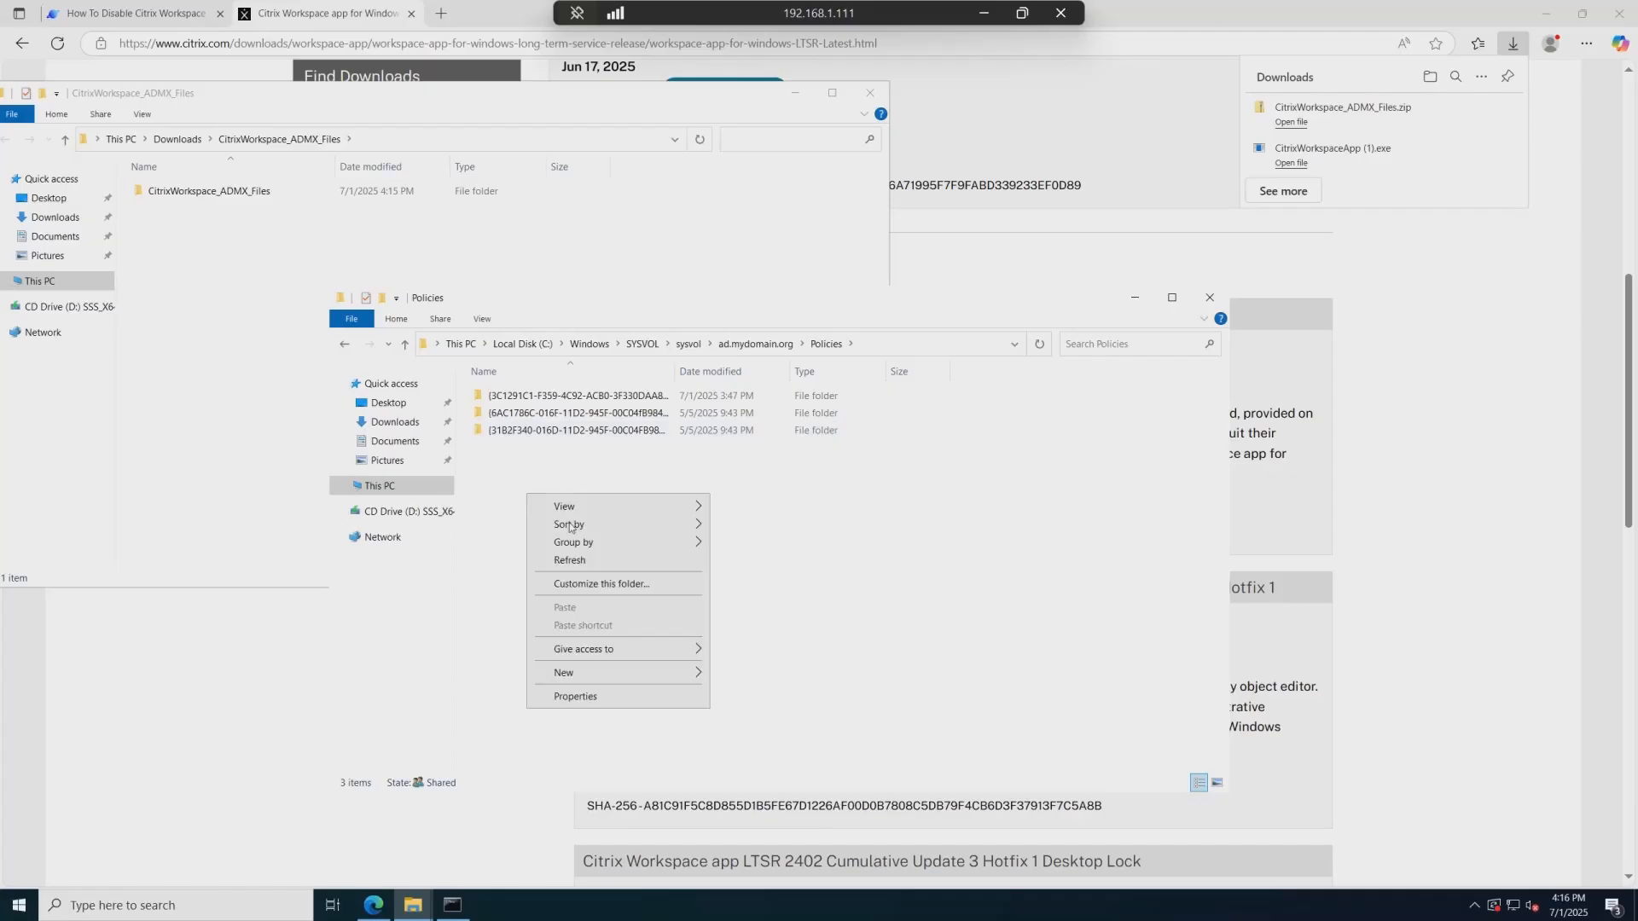
mouse_move(585, 673)
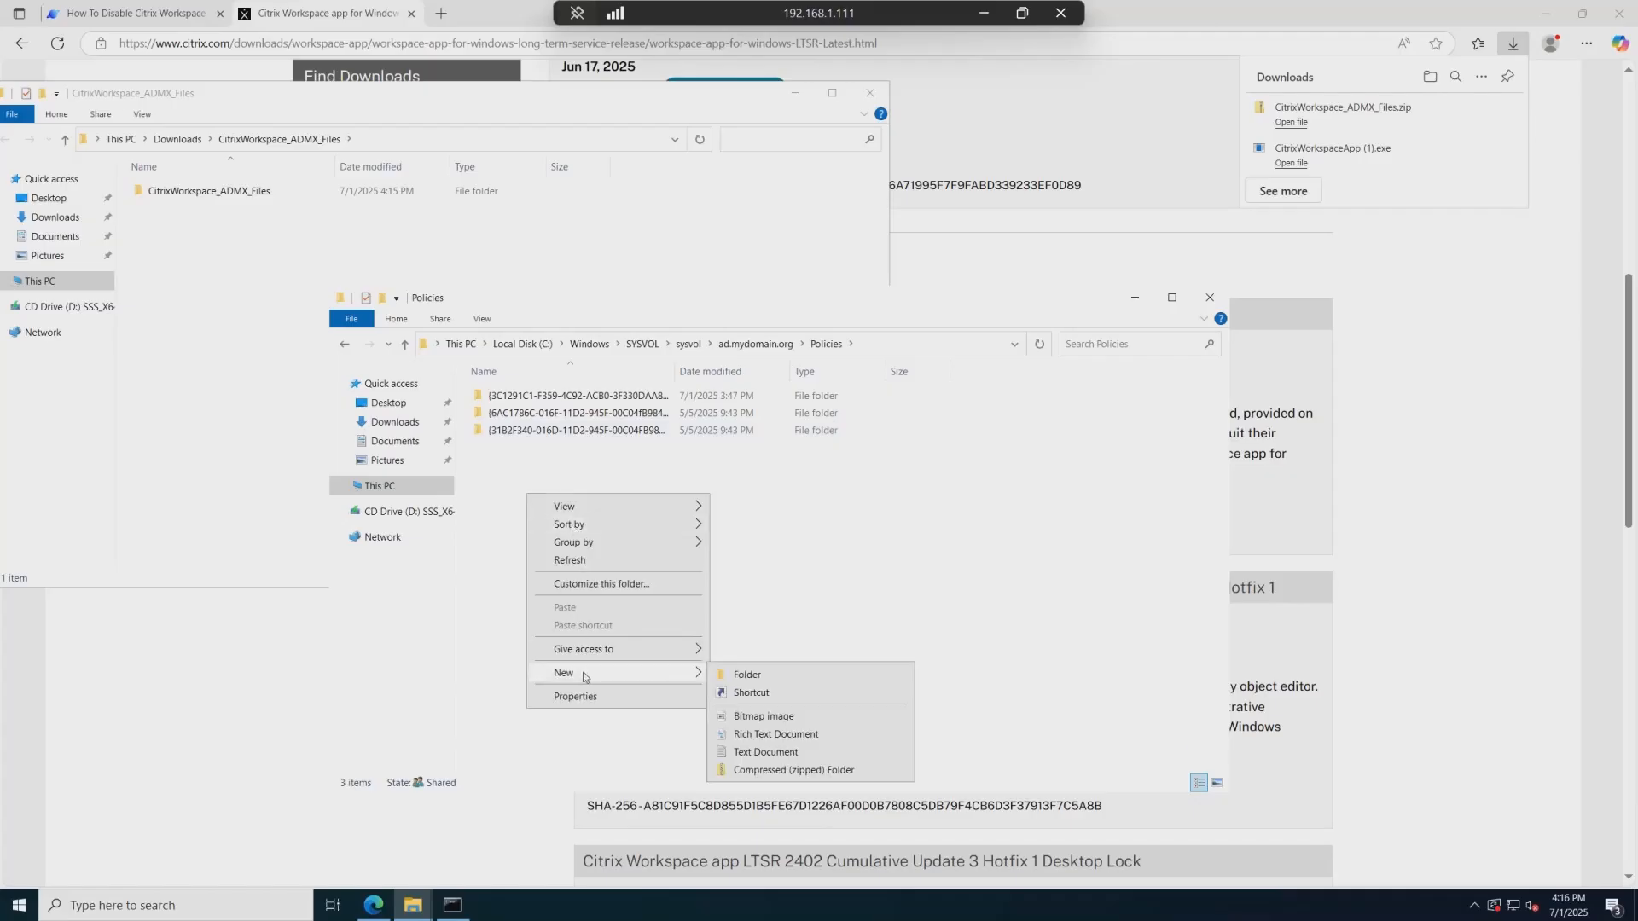
click(745, 675)
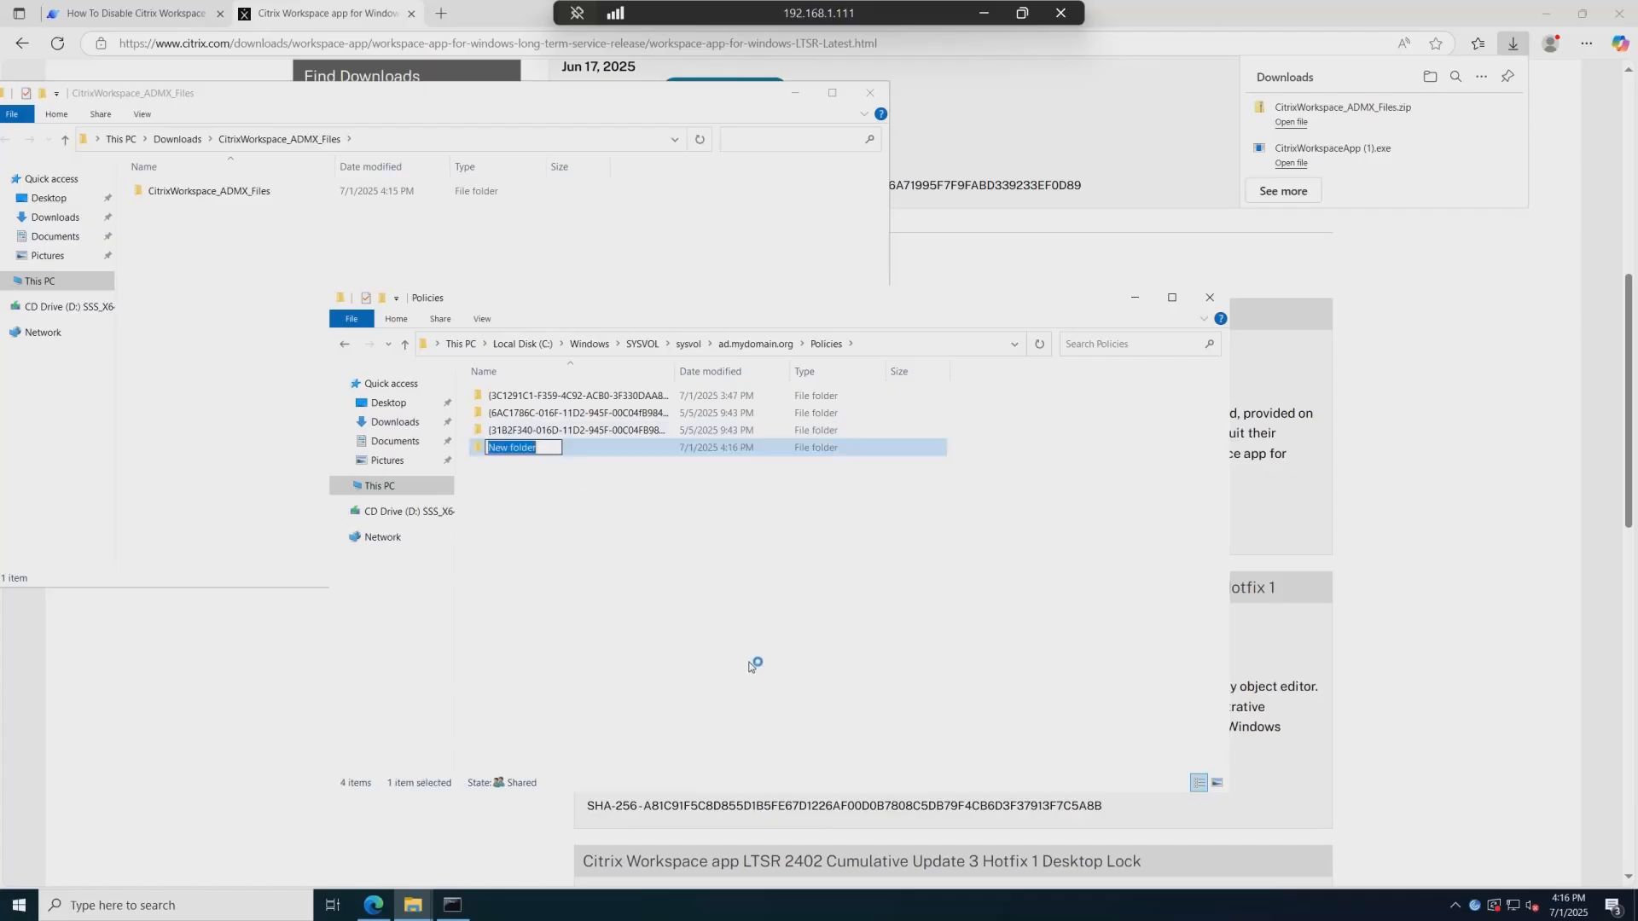
text(Policy)
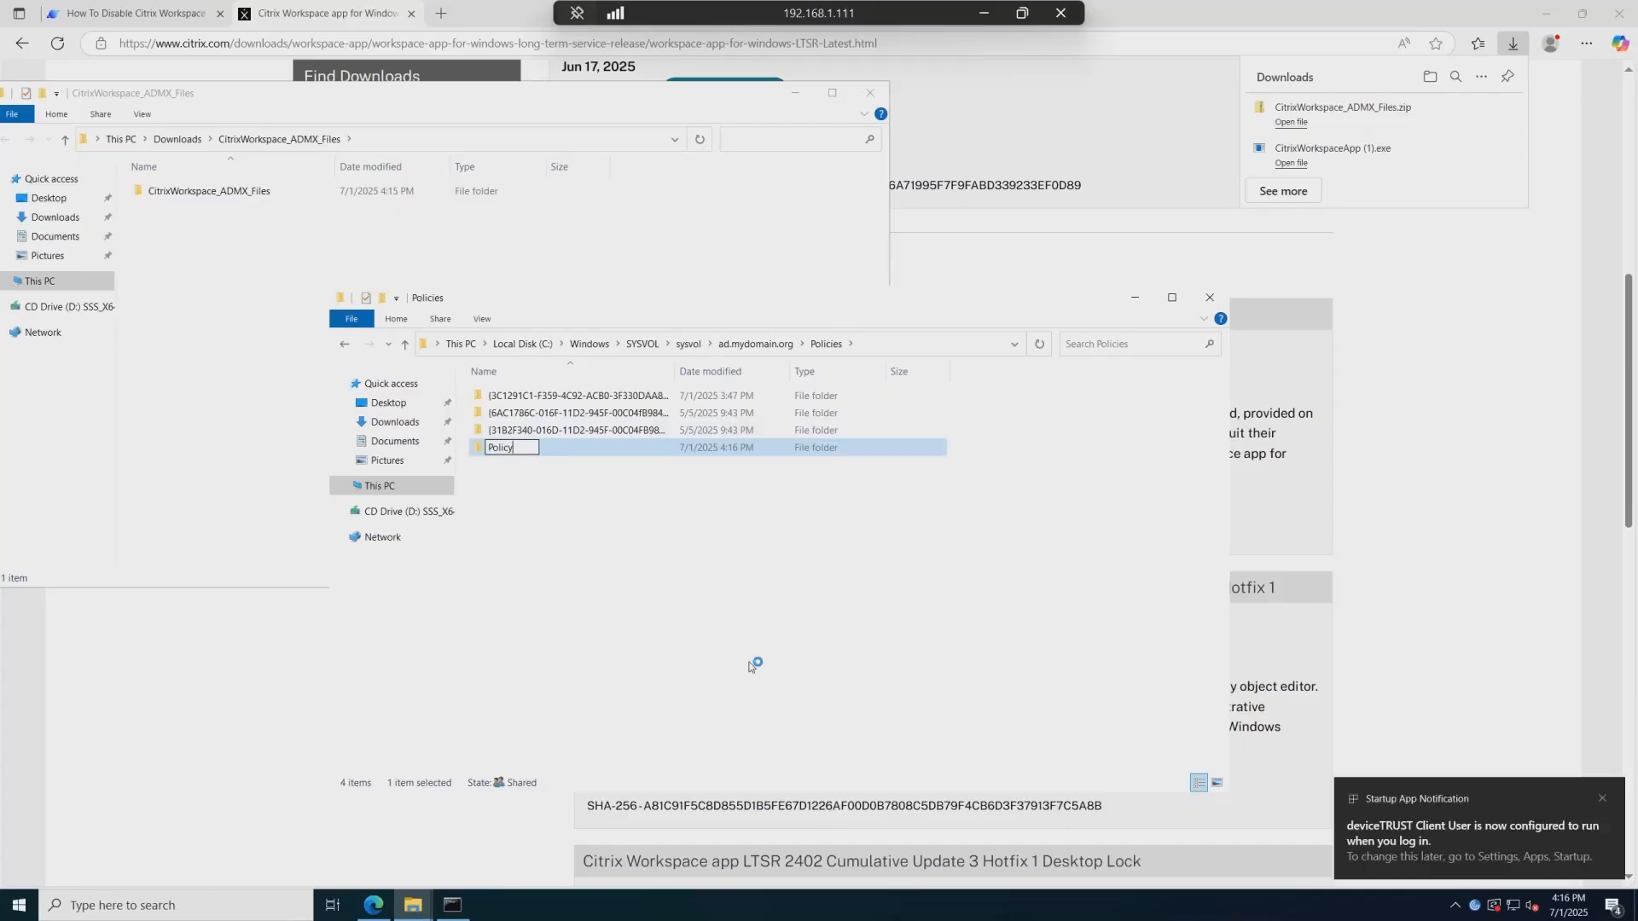
text(Definitions)
key(Return)
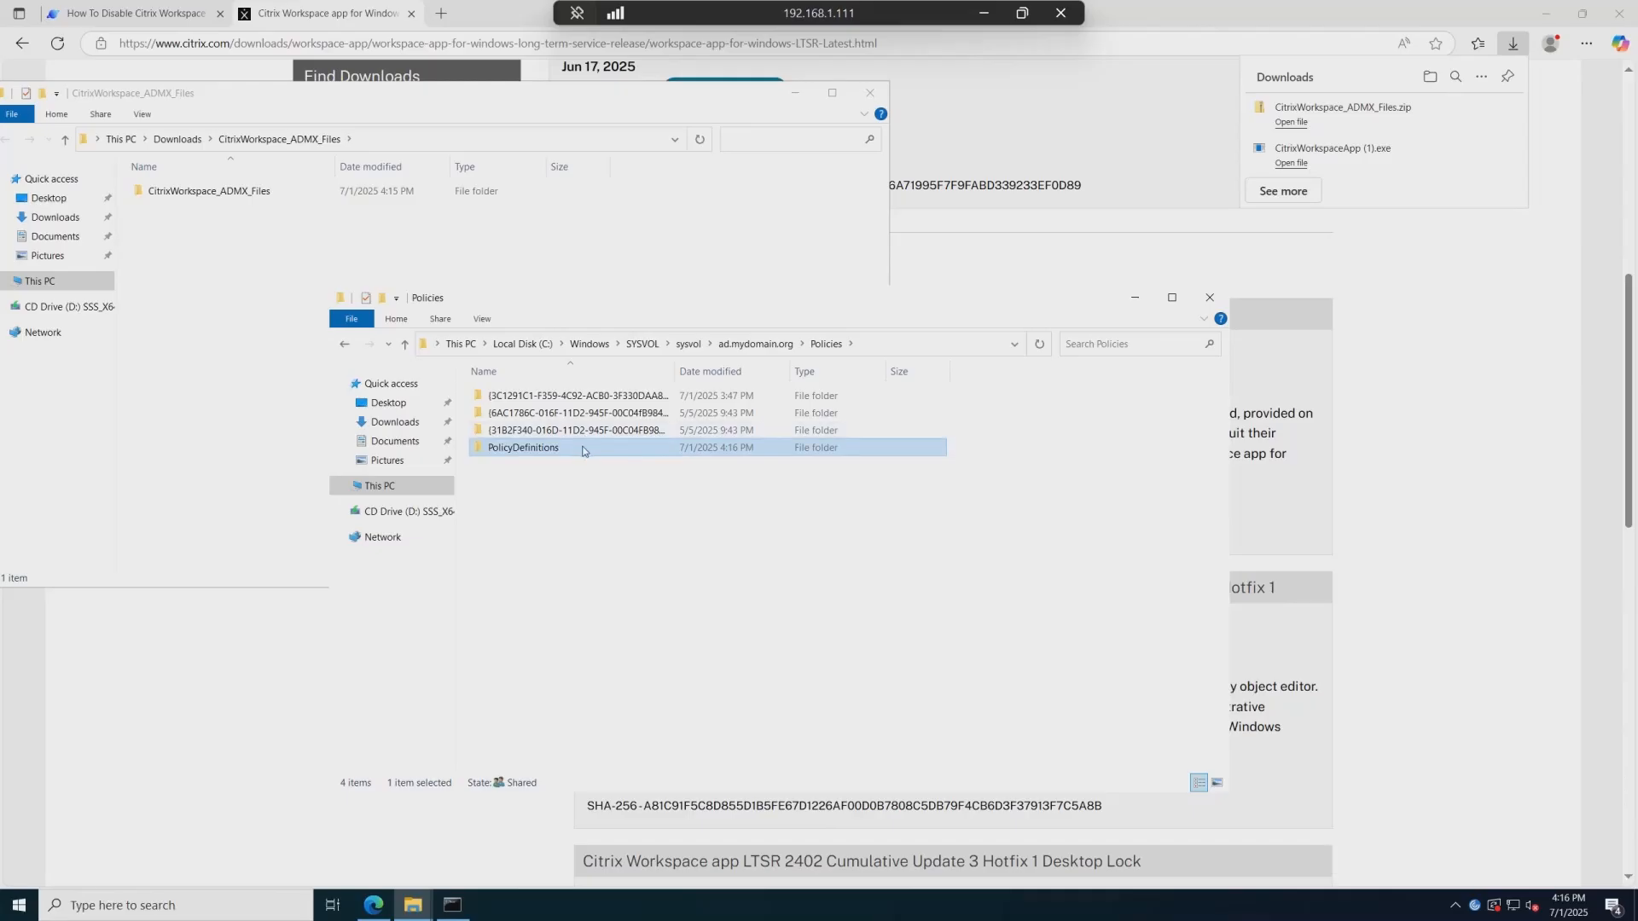
Step: Move CitrixBase.admx, receiver.admx and the en-US folder from the inner extracted CitrixWorkspace_ADMX_Files folder into PolicyDefinitions
double_click(521, 451)
drag(524, 306, 784, 239)
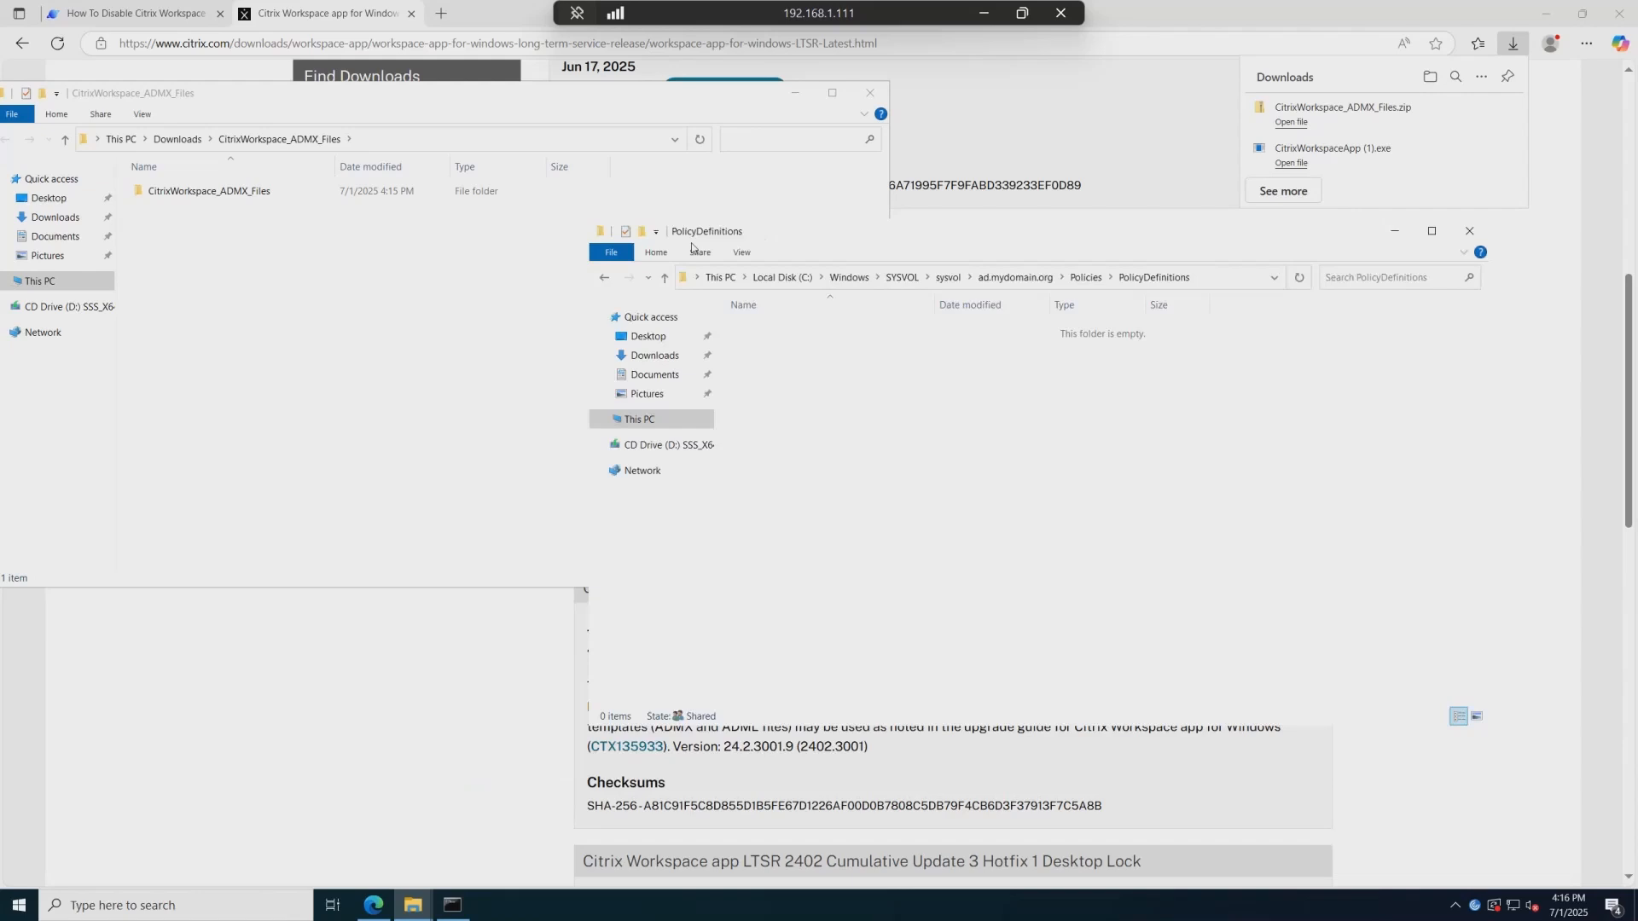
double_click(209, 191)
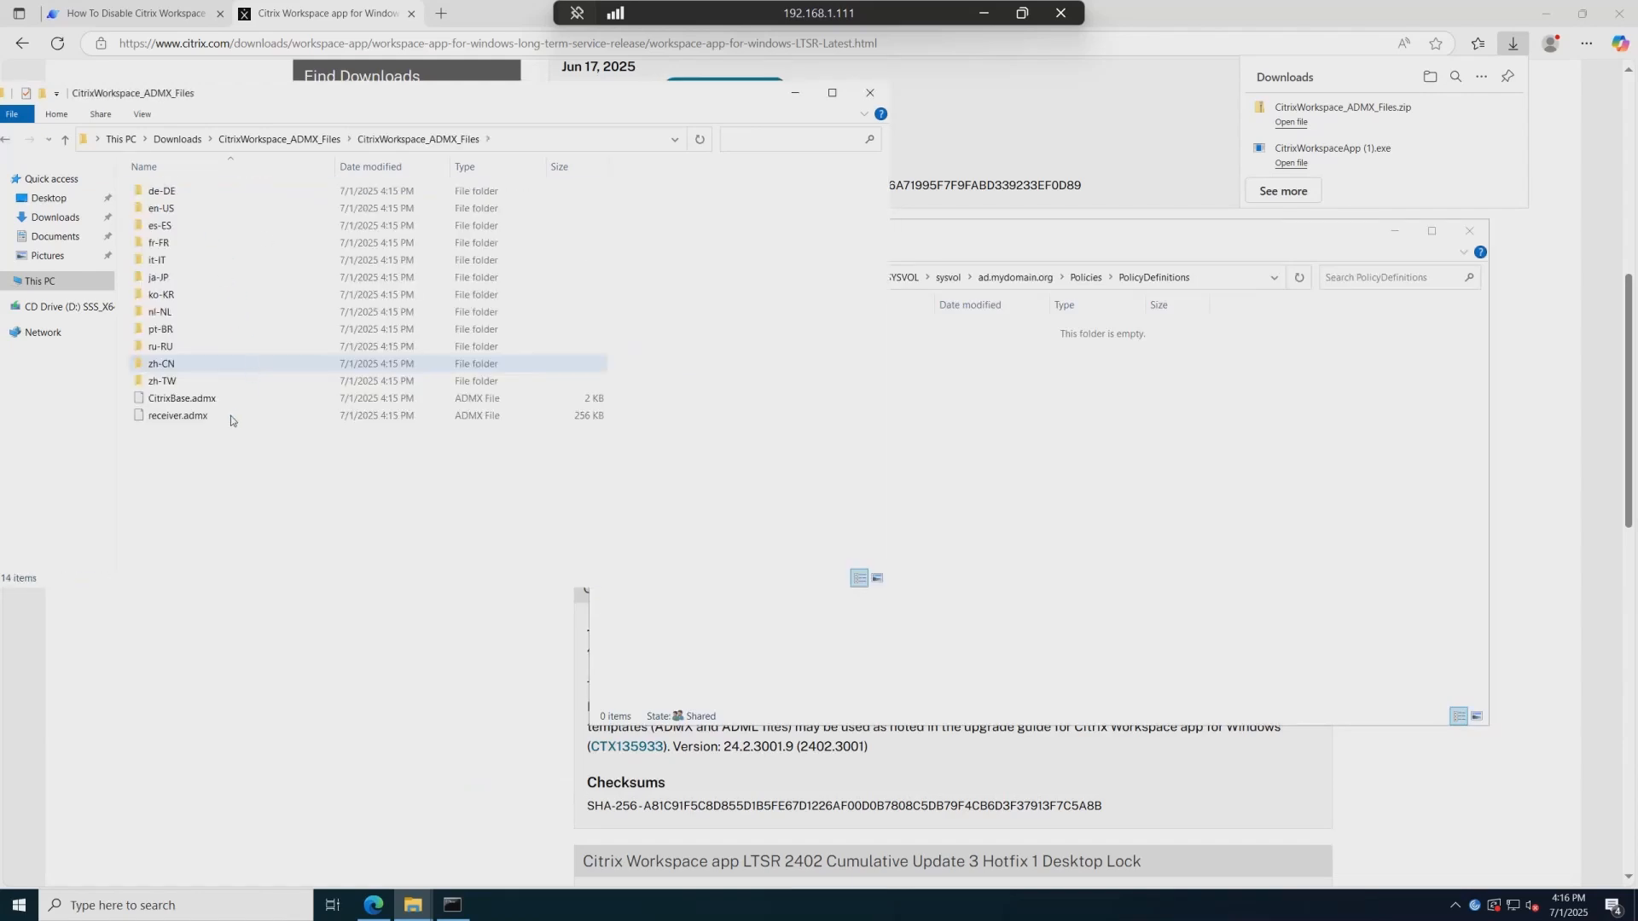
drag(219, 449, 1229, 478)
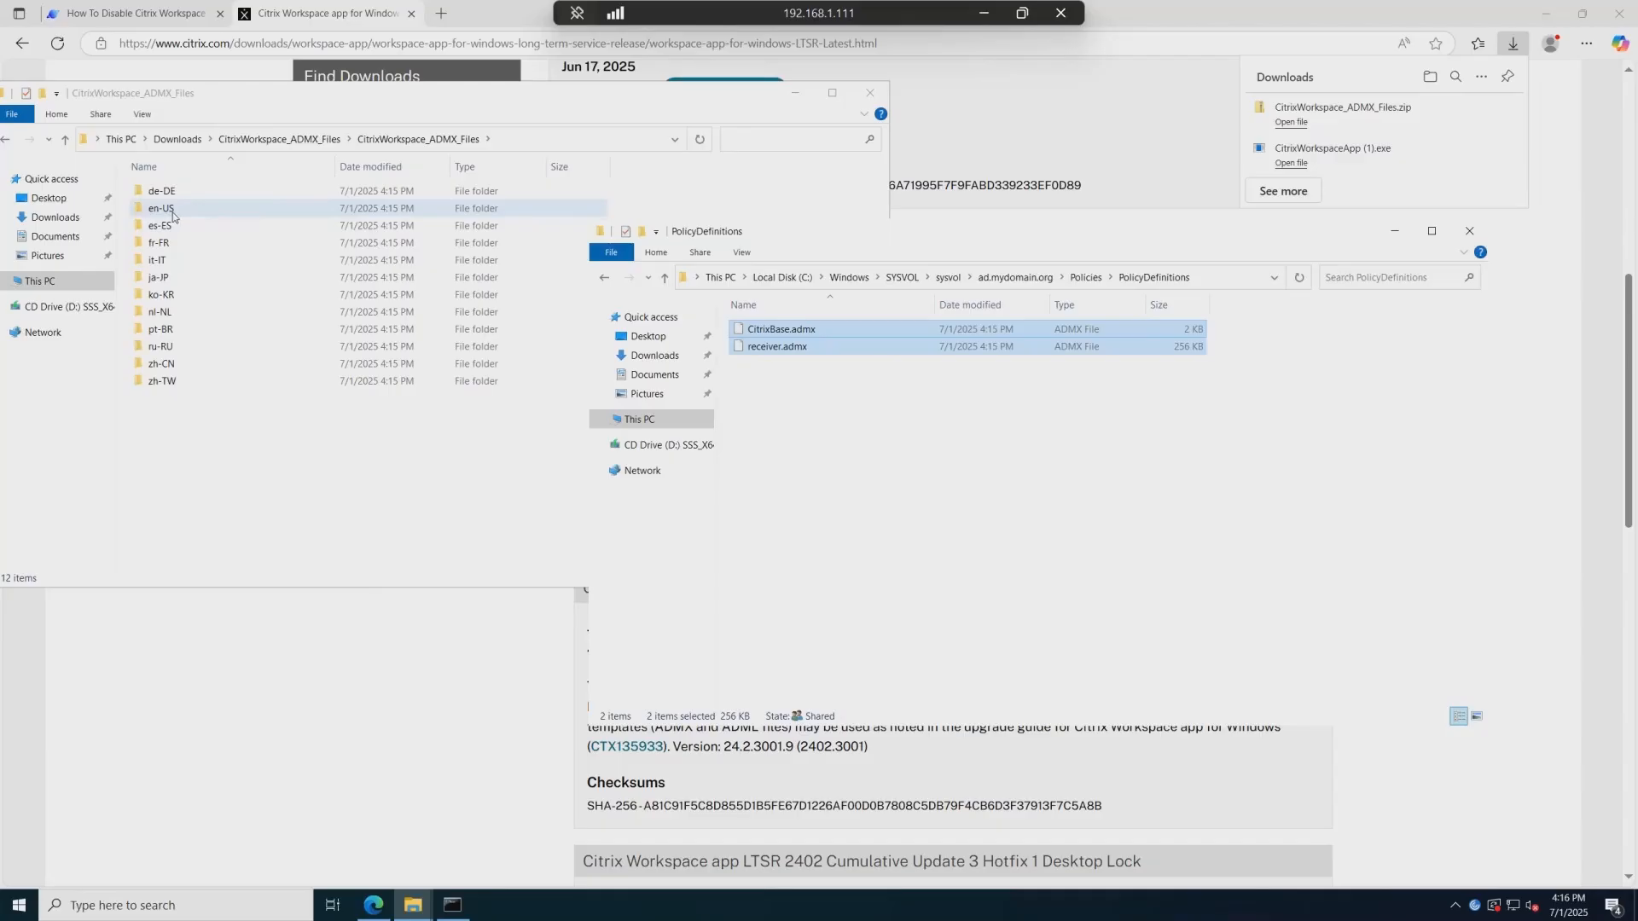
drag(173, 215, 895, 550)
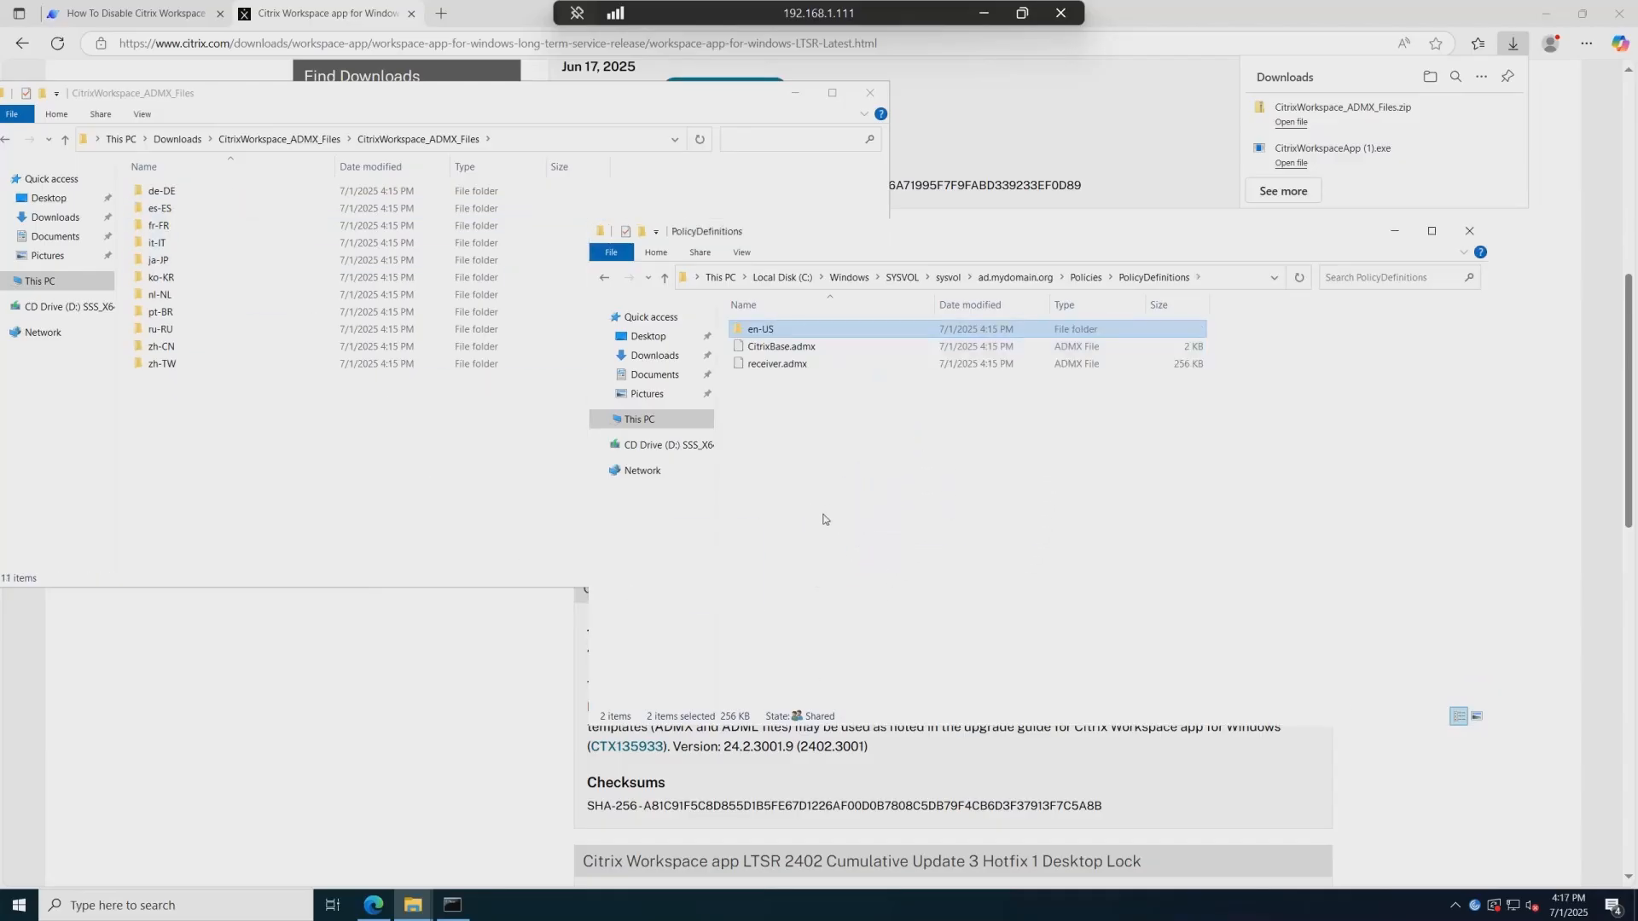
click(904, 488)
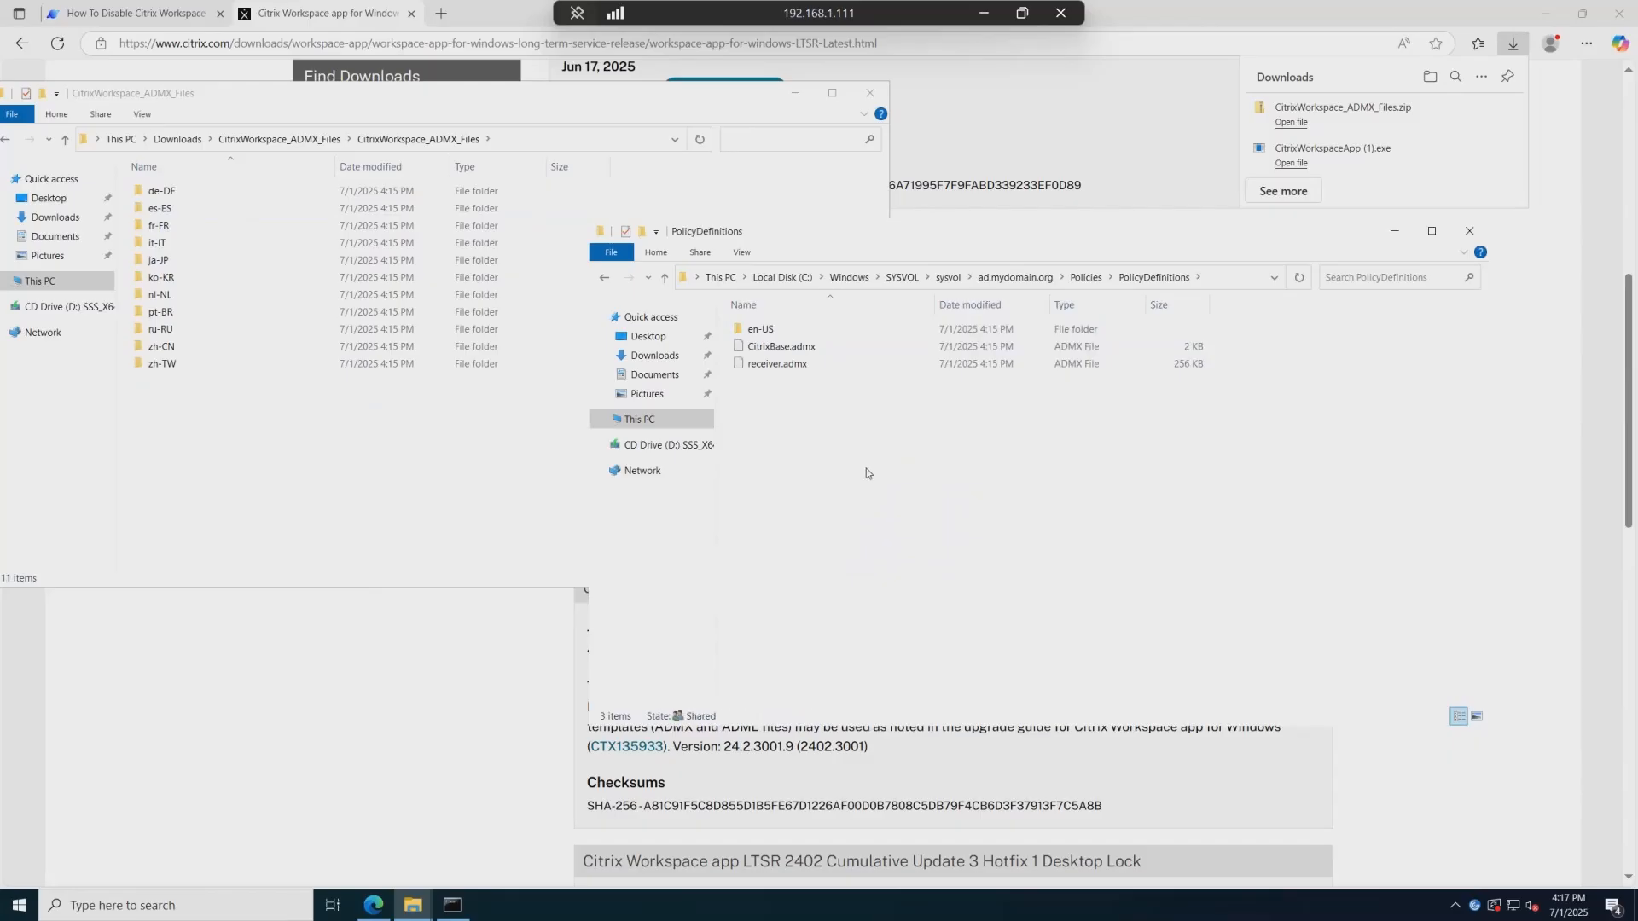
Step: Close both folder windows and launch Group Policy Management
click(869, 92)
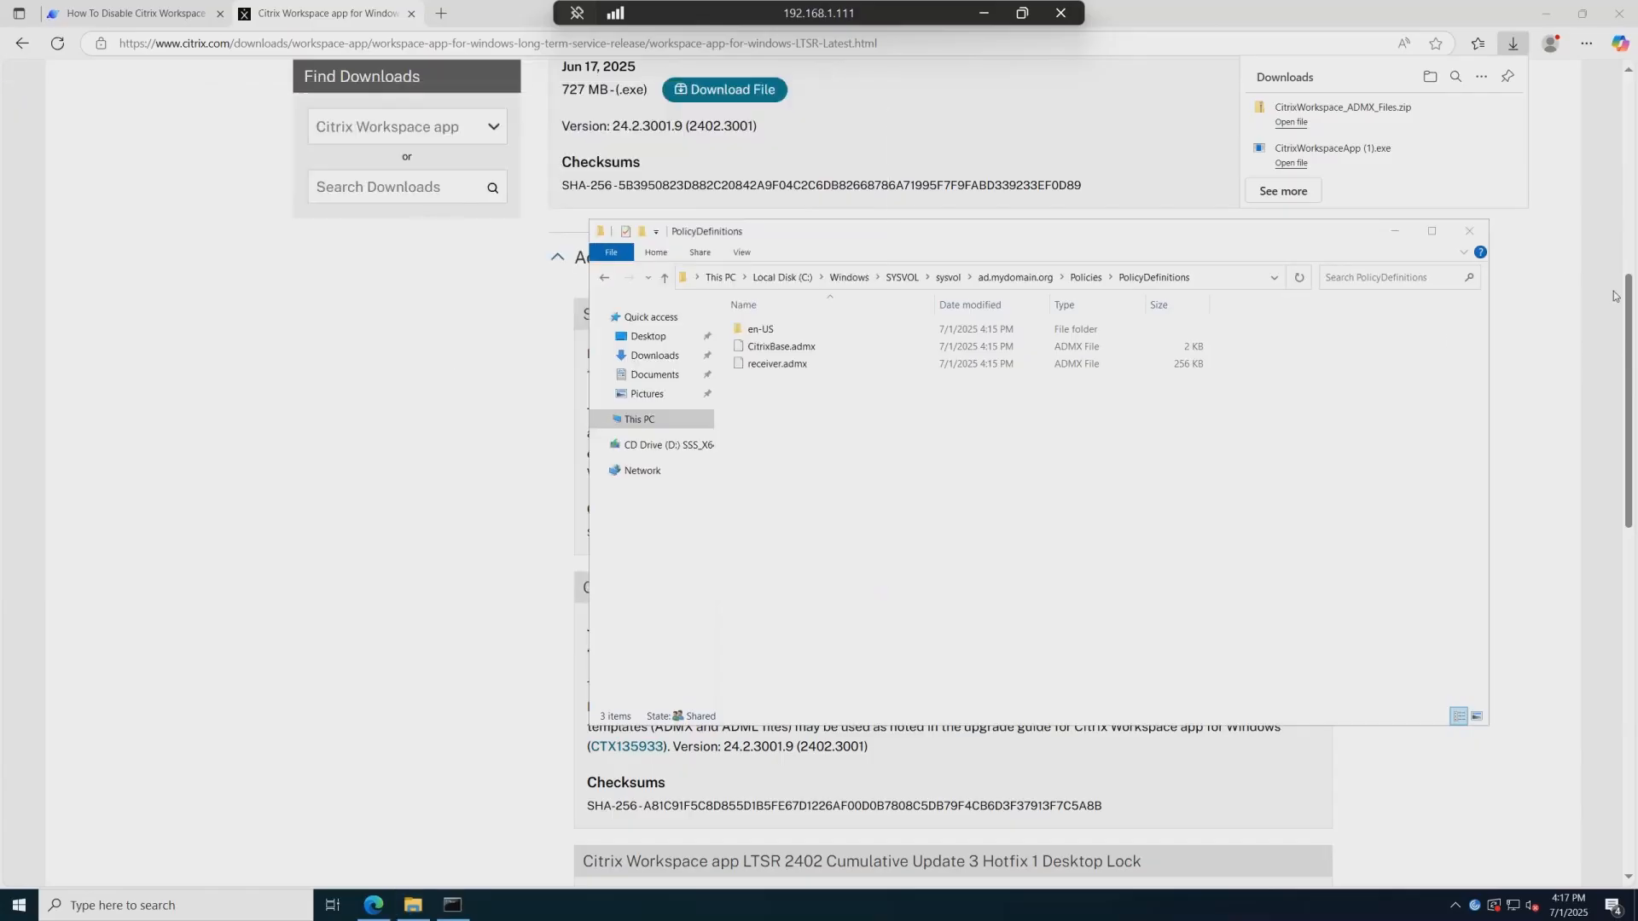
click(1470, 243)
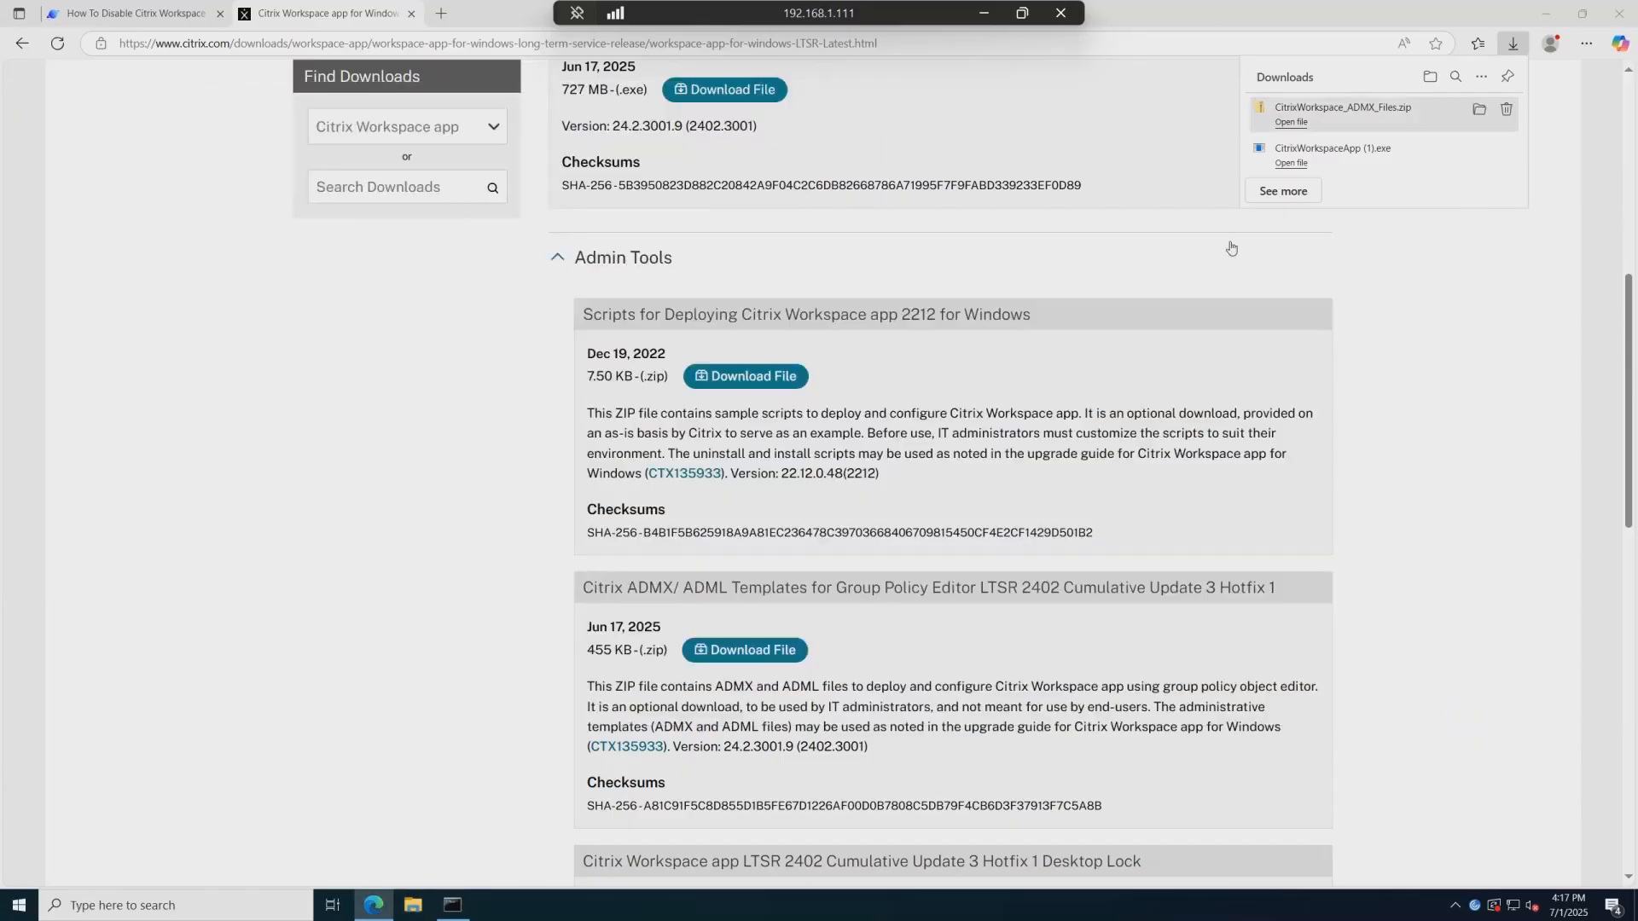
click(206, 907)
text(grou)
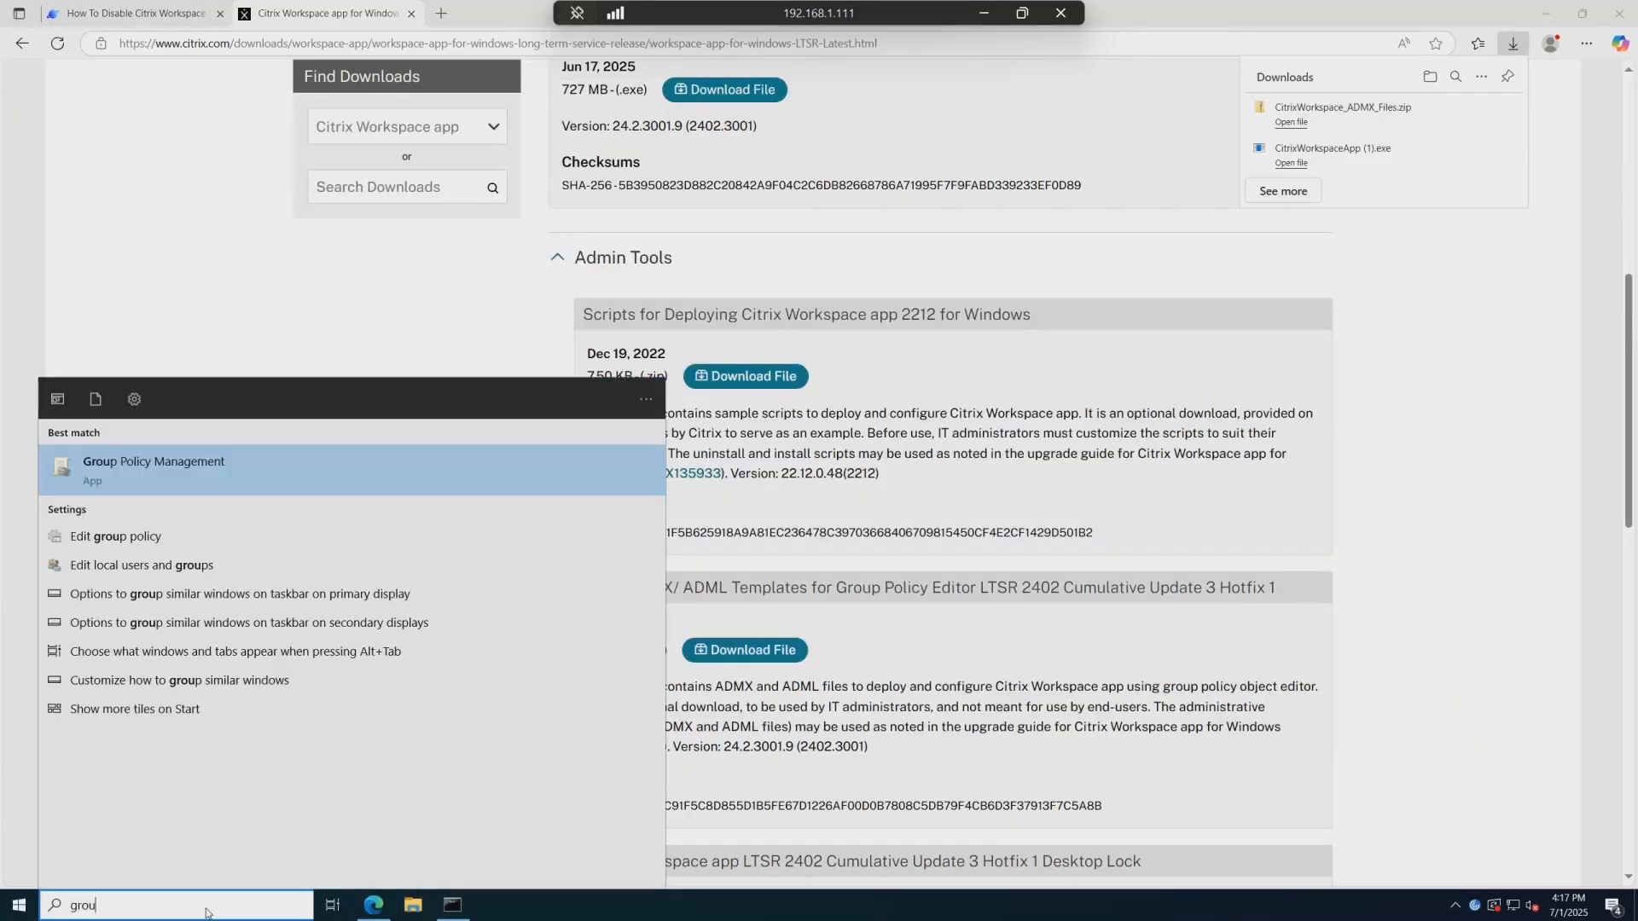
key(Return)
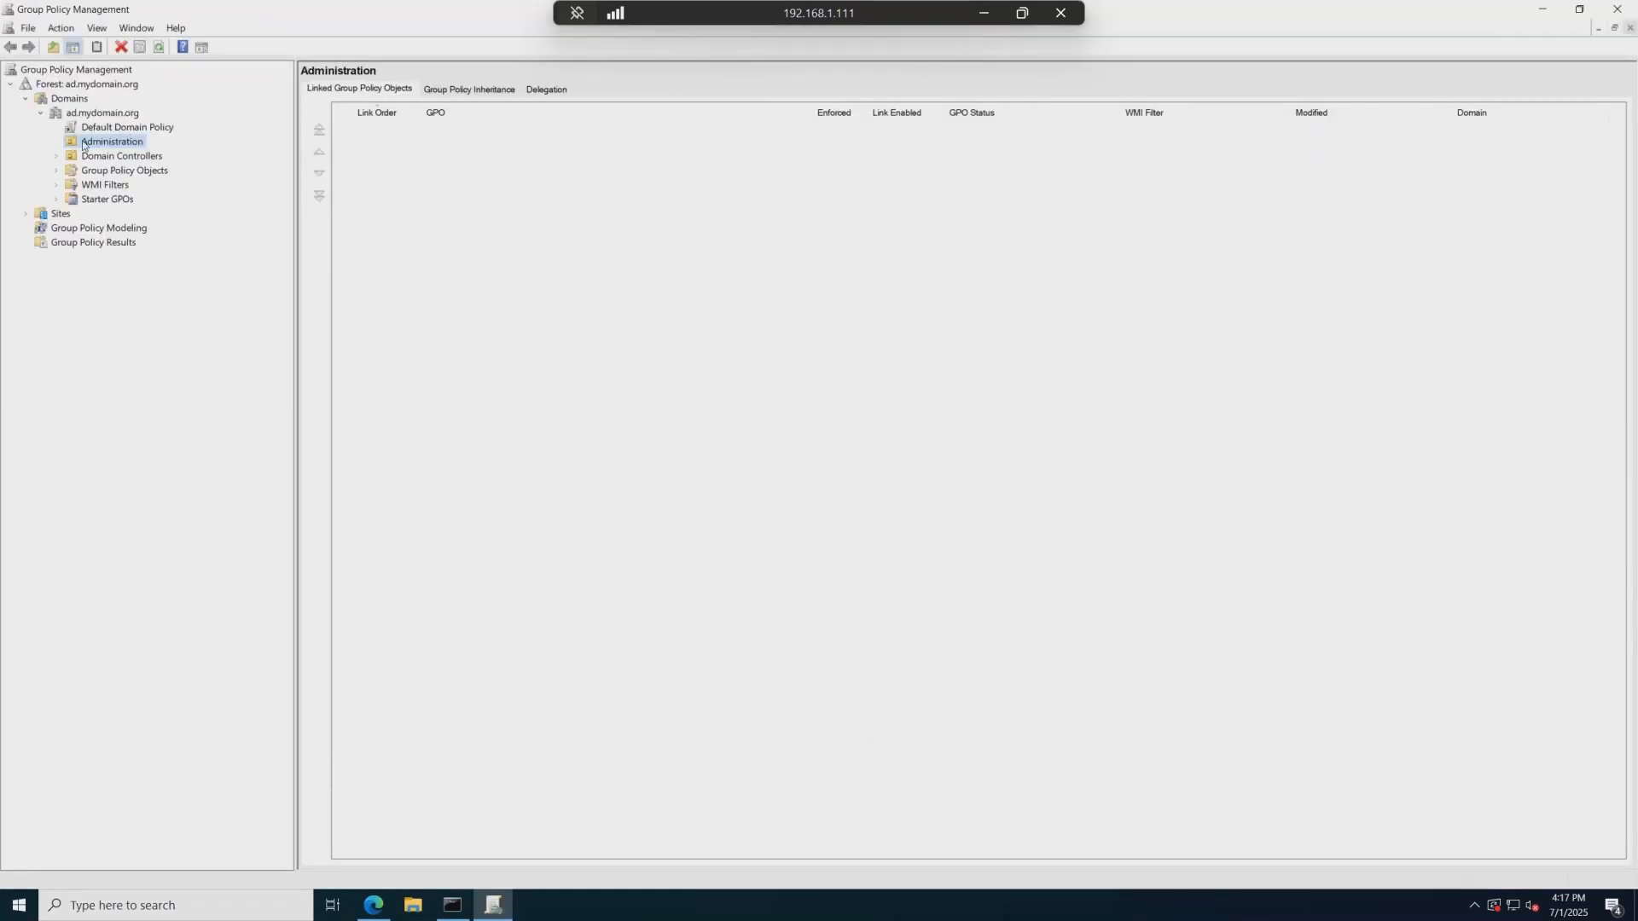
Step: Create a GPO named No Citrix Auto Update and link it to the Administration organizational unit
right_click(87, 147)
click(146, 154)
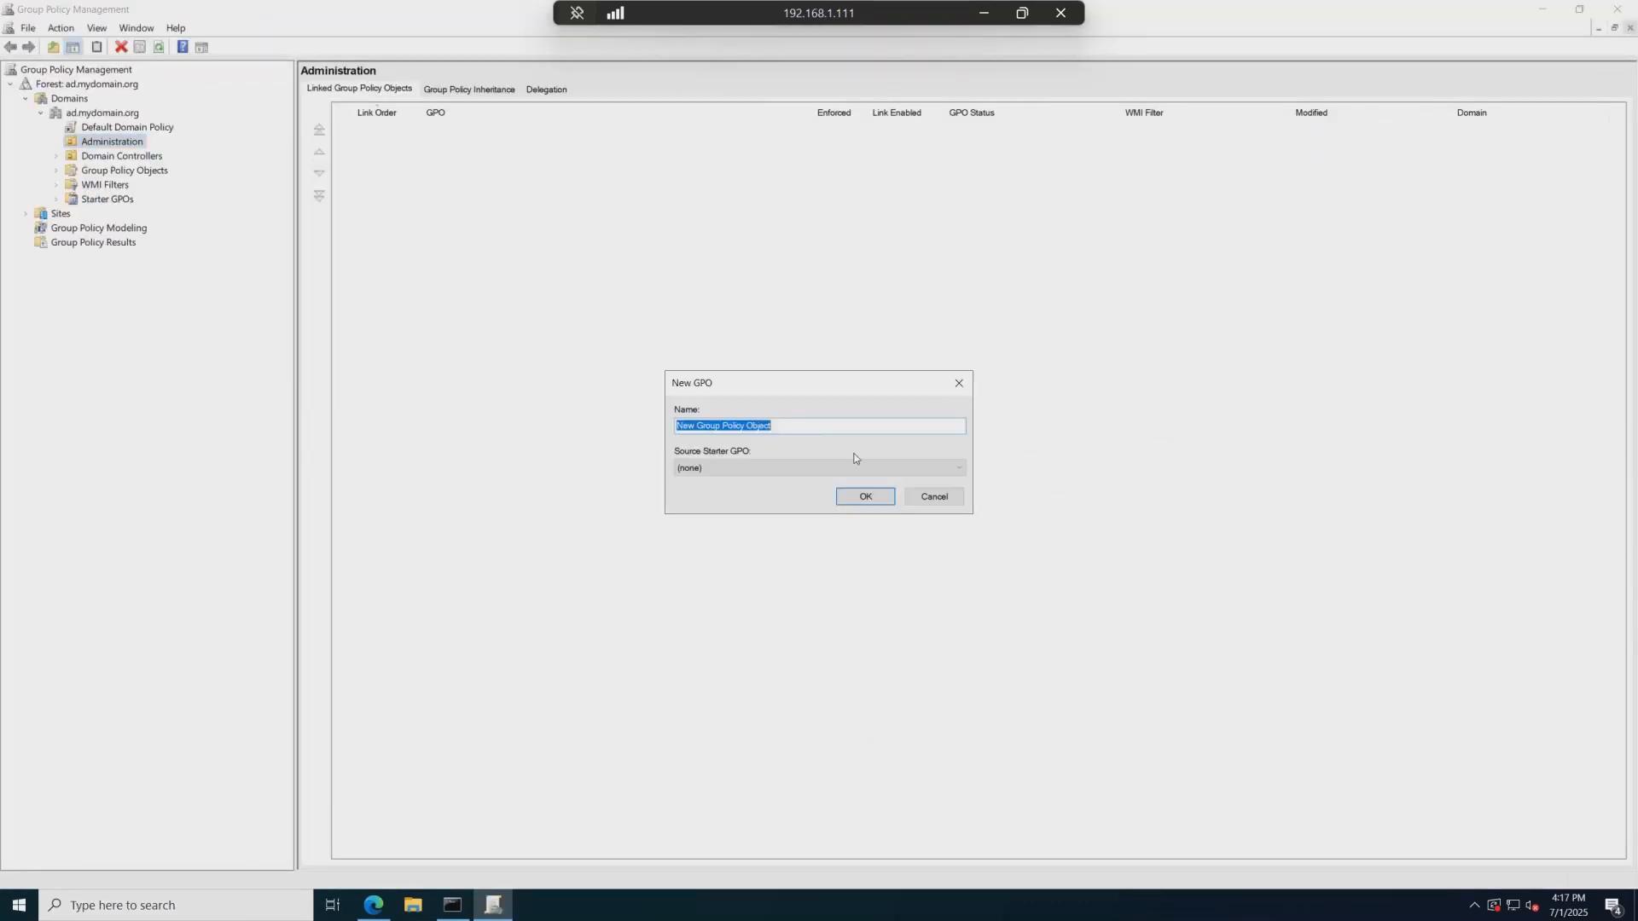
text(No Citrix Auto Update)
key(Return)
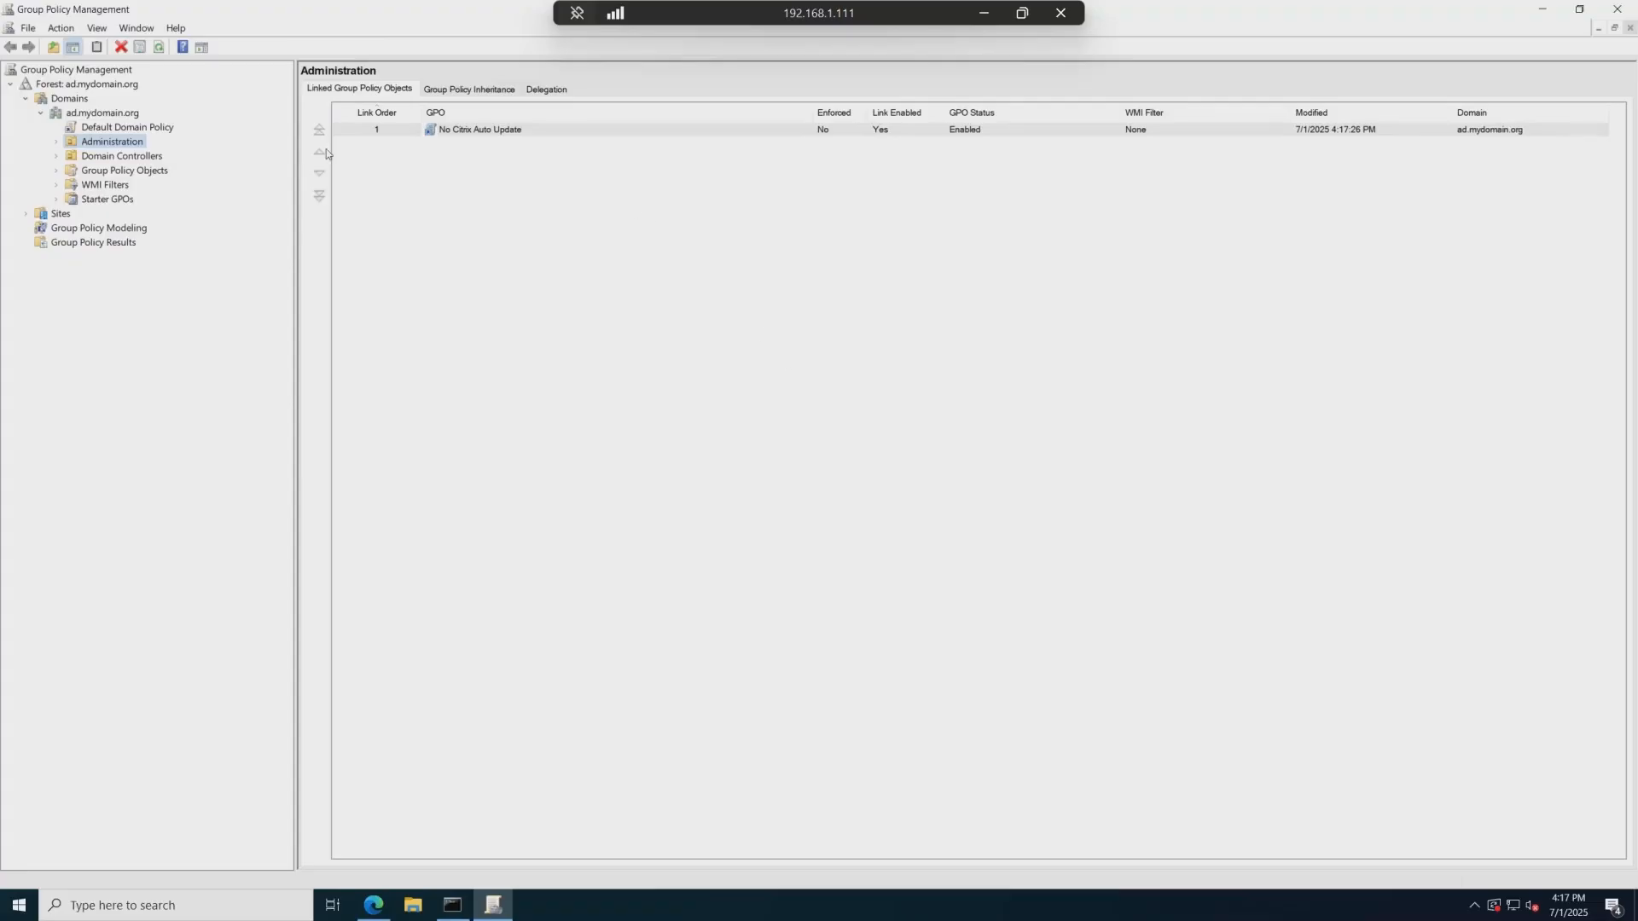
Step: Open the No Citrix Auto Update GPO under the Administration organizational unit for editing
double_click(95, 142)
click(138, 156)
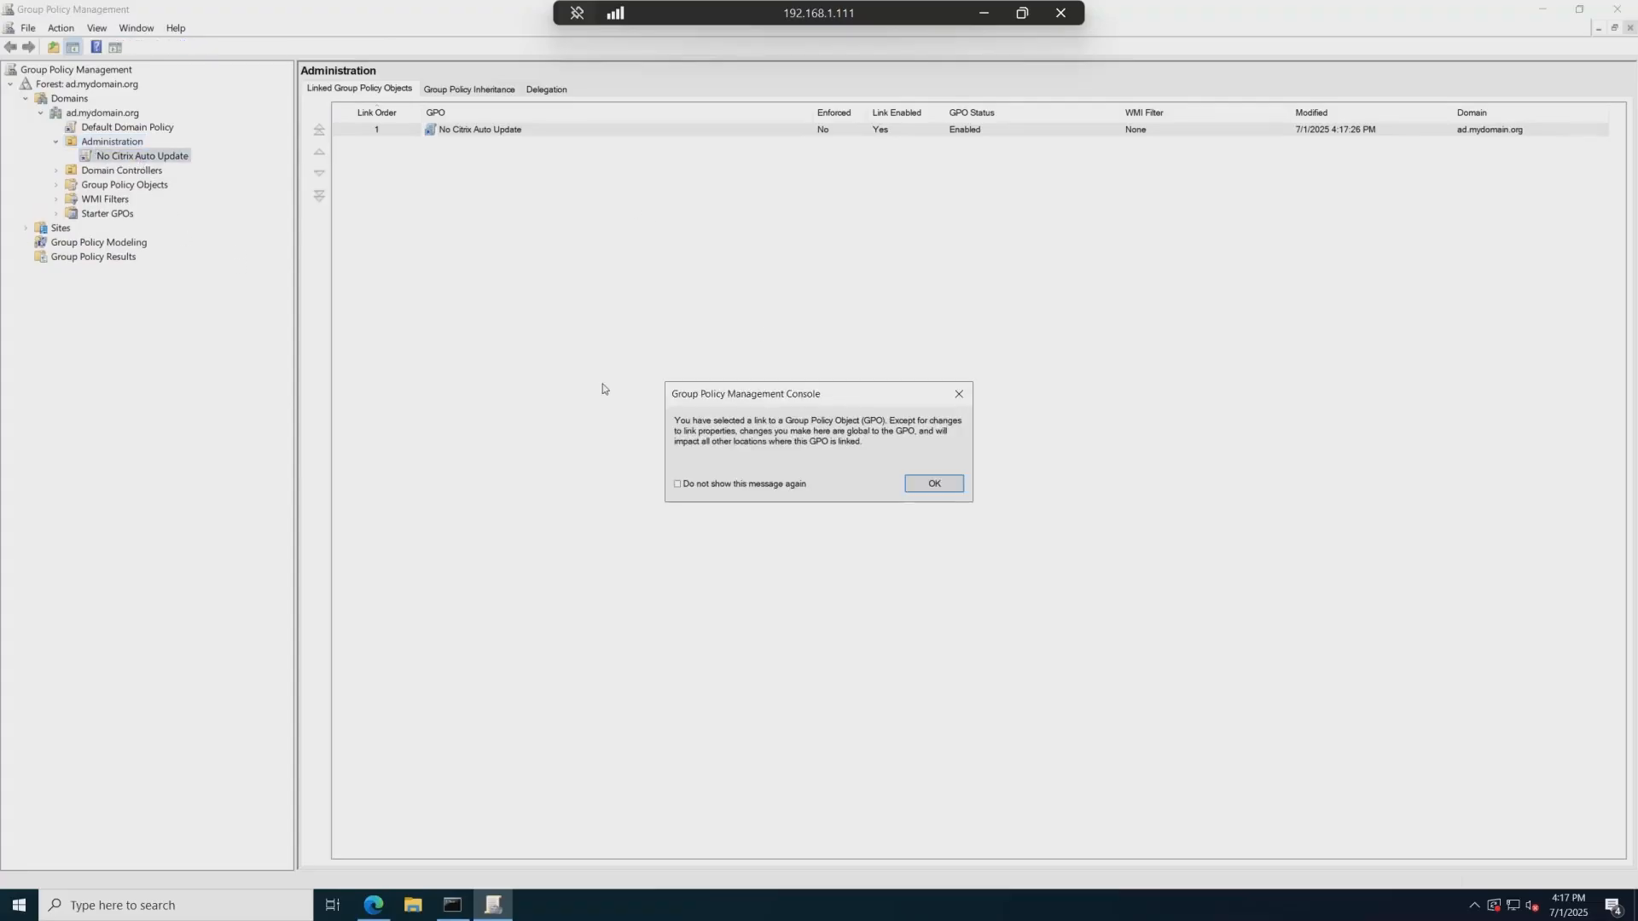
click(934, 484)
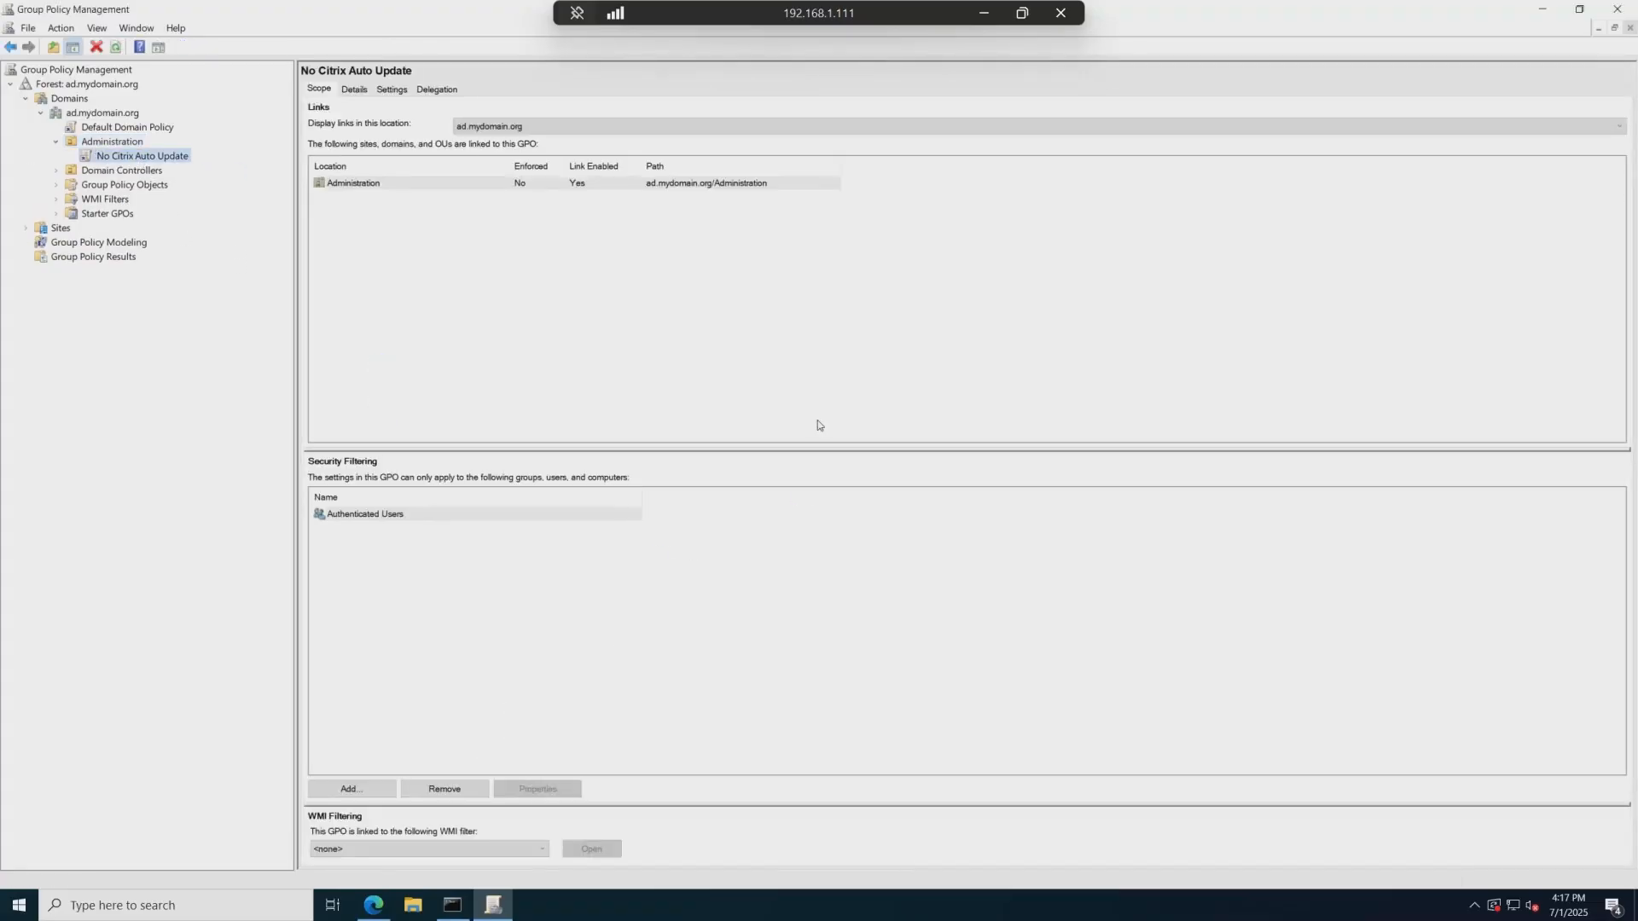
drag(324, 73, 732, 322)
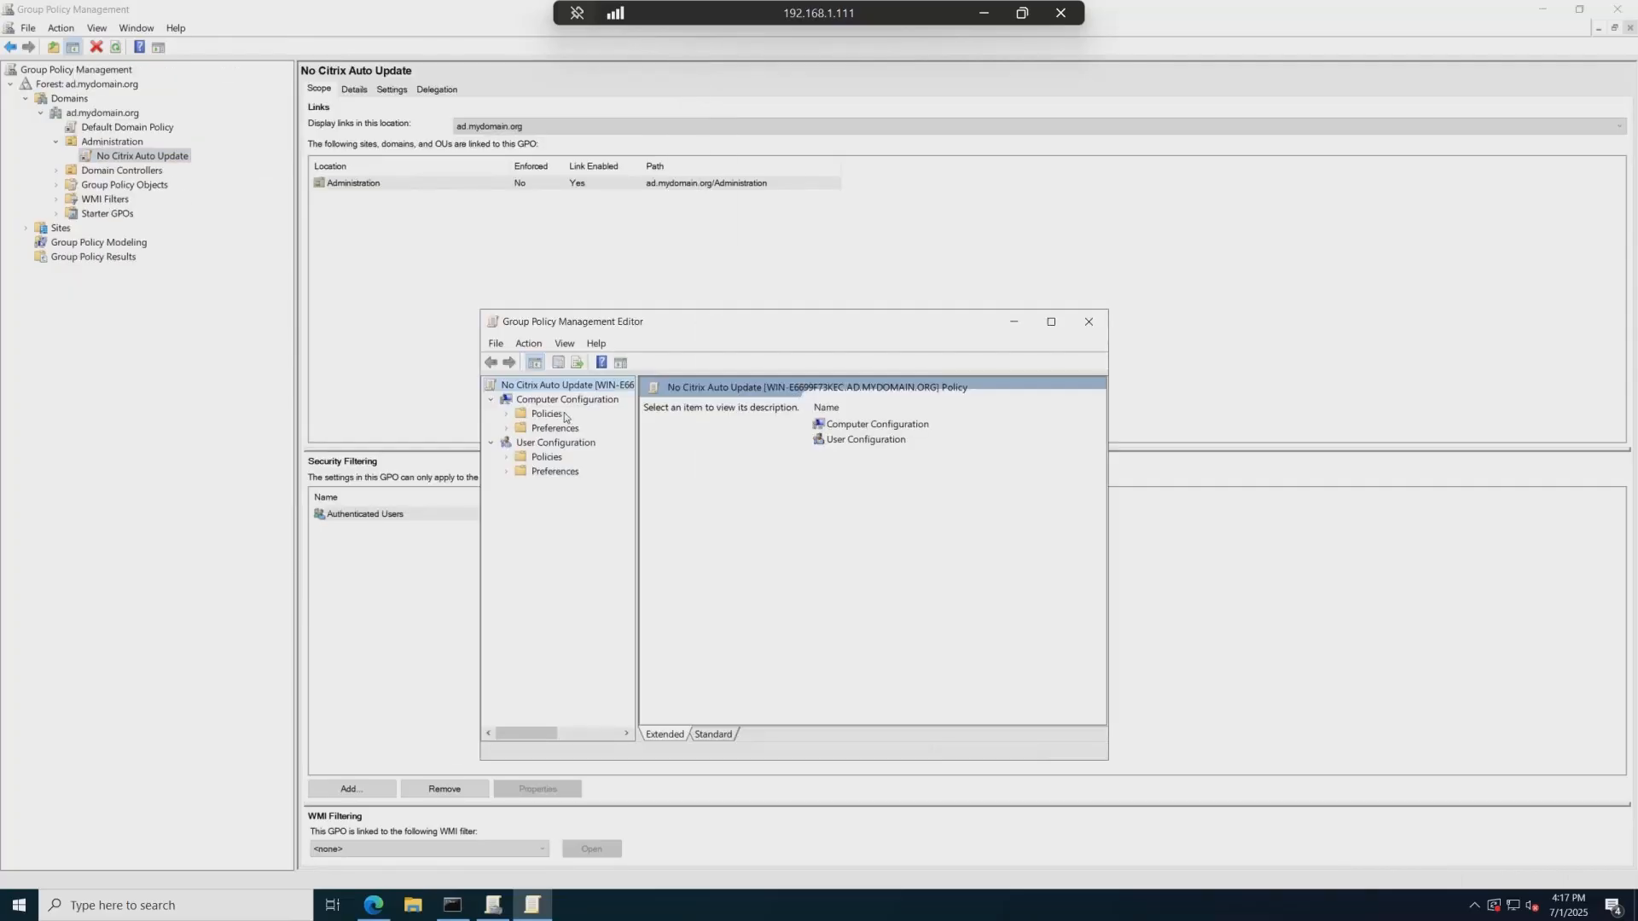
Step: In the maximized policy editor, go to Computer Configuration > Policies > Administrative Templates > Citrix Components > Citrix Workspace > Citrix Workspace Updates
click(506, 415)
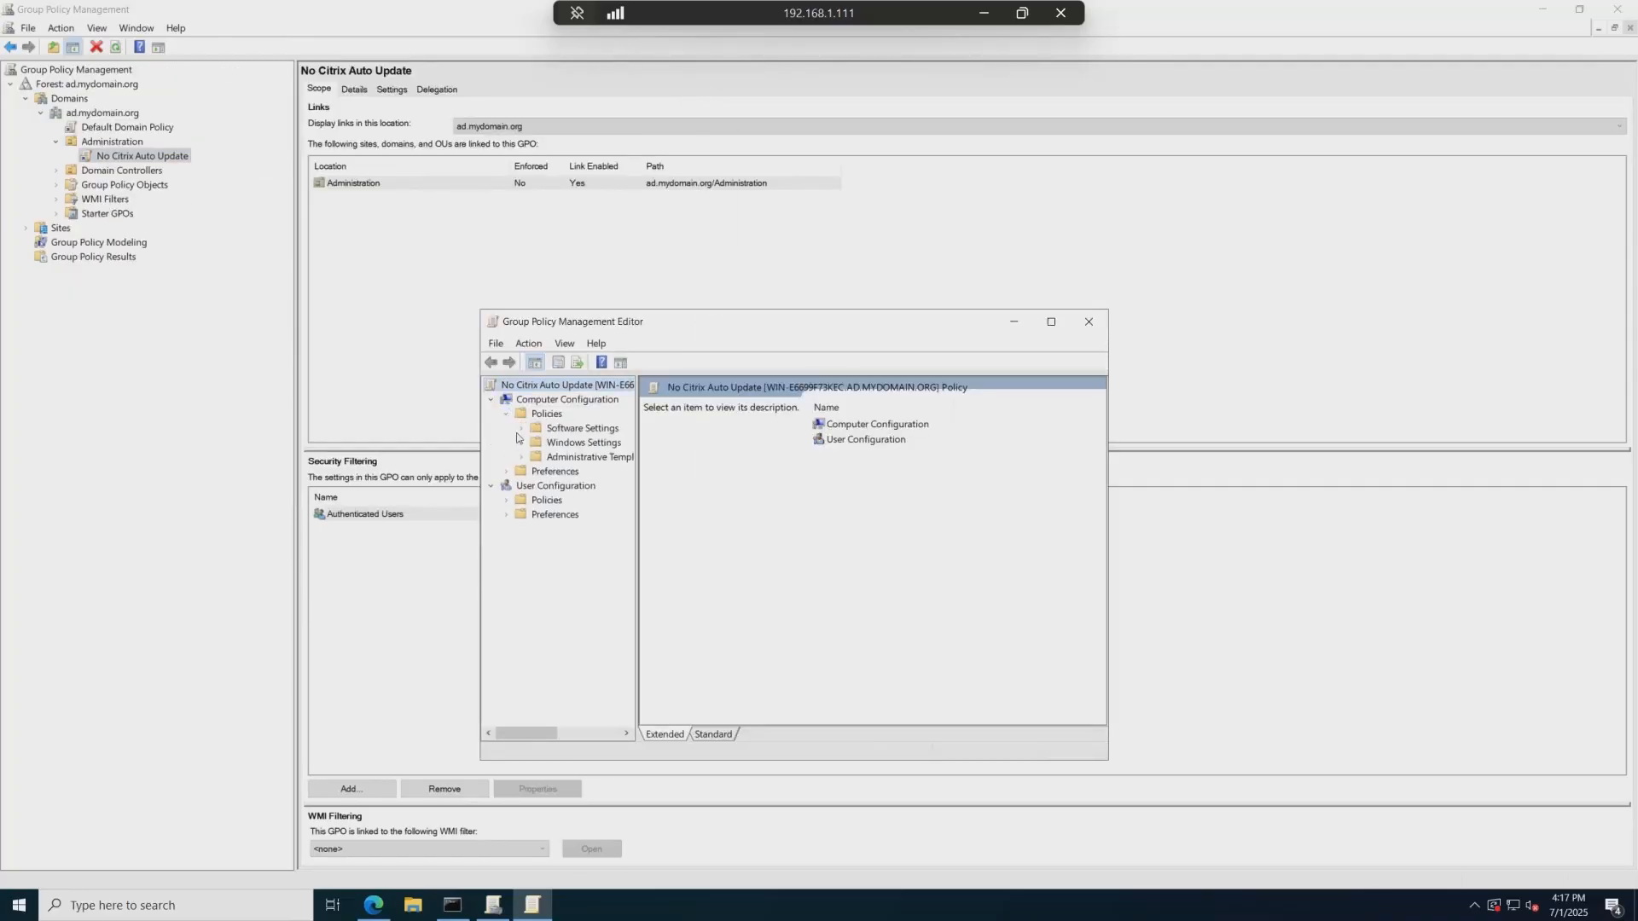
click(522, 457)
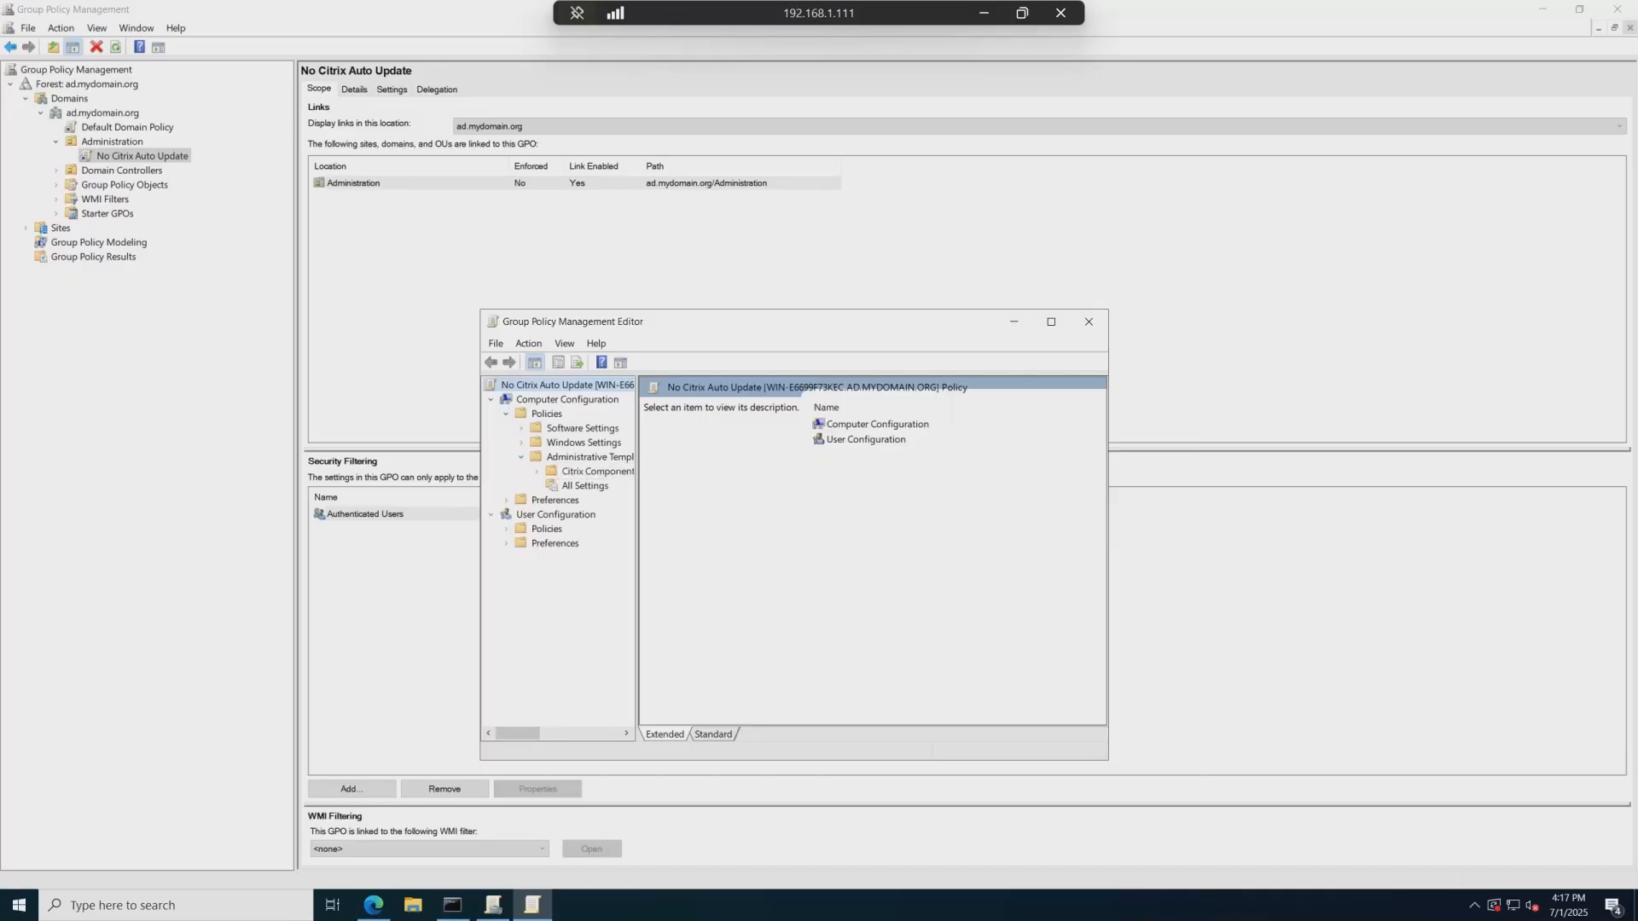
click(537, 471)
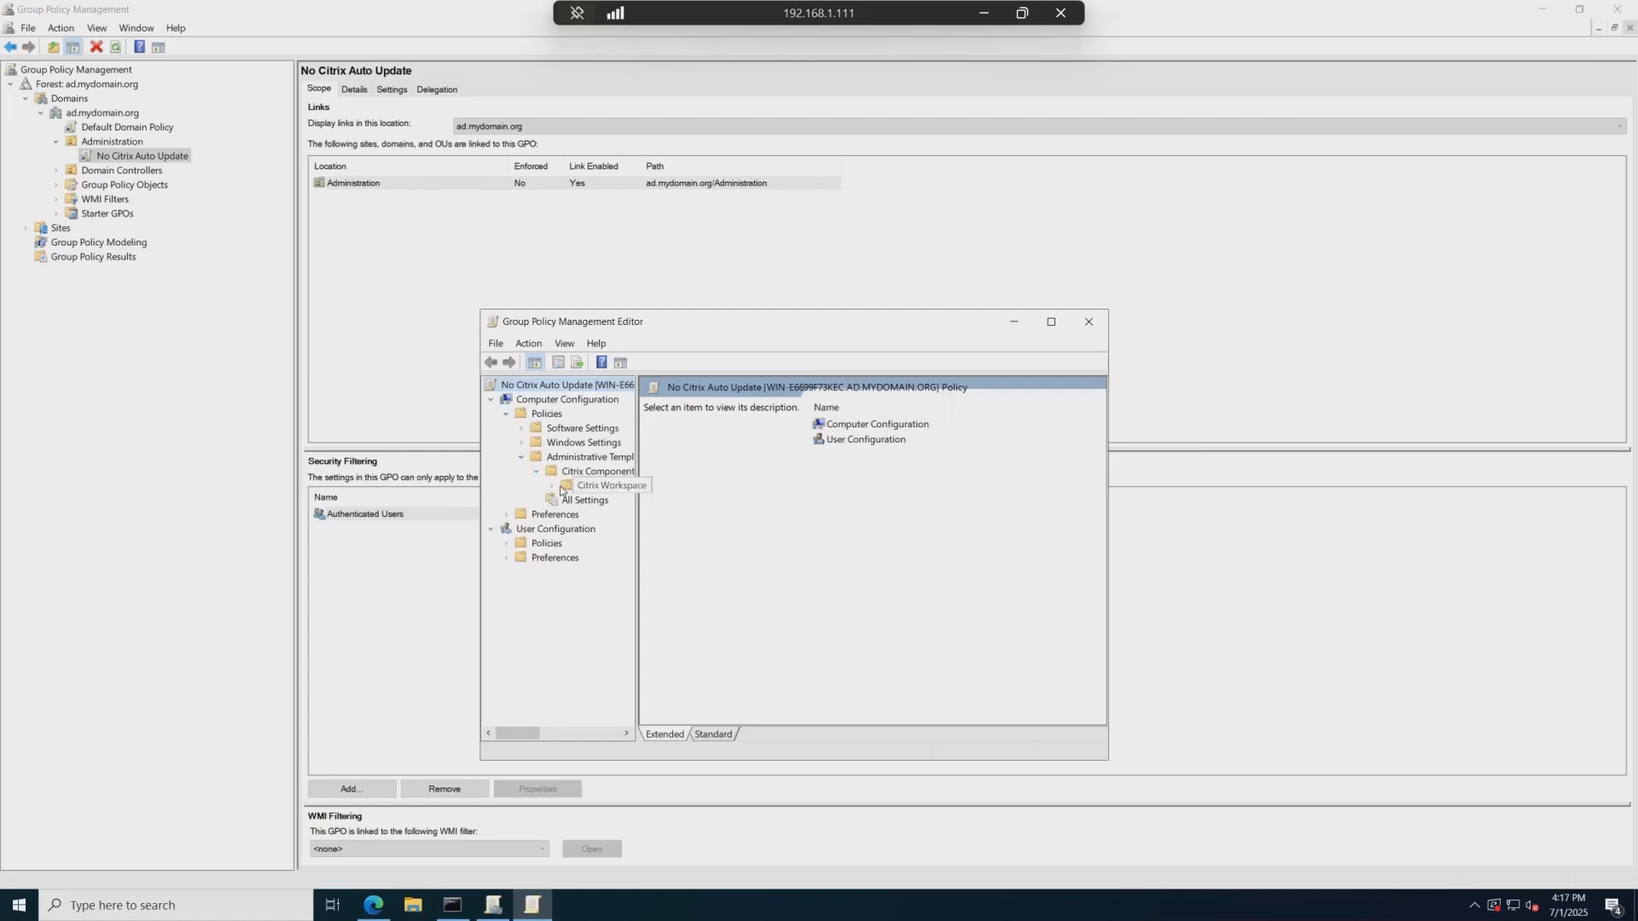
click(552, 486)
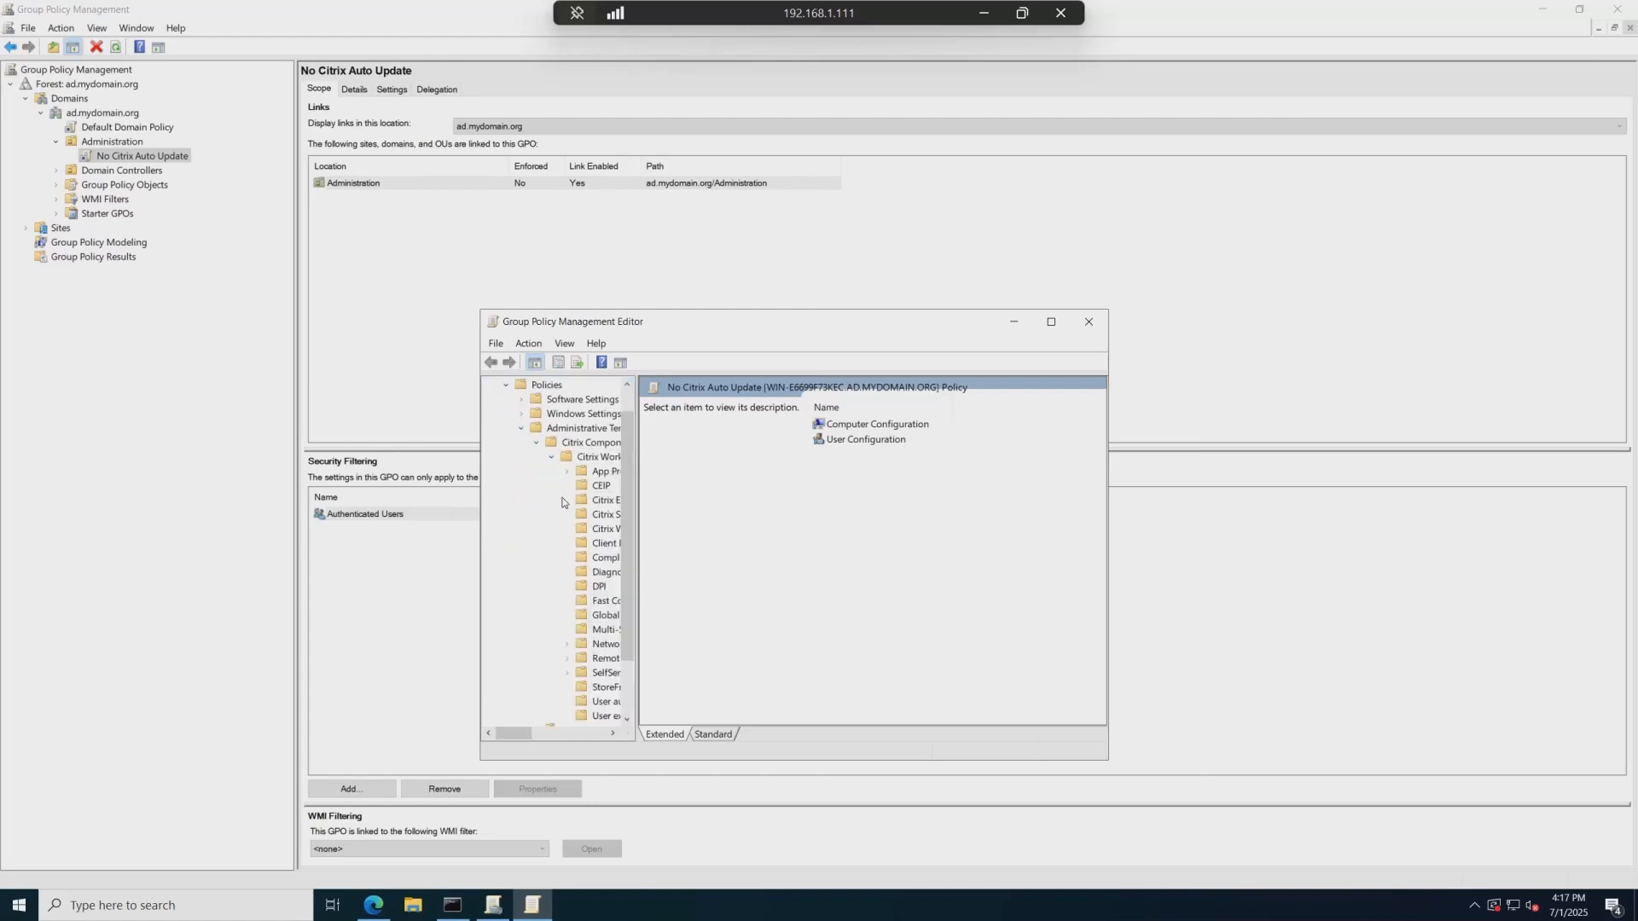
click(1051, 322)
drag(232, 113, 340, 113)
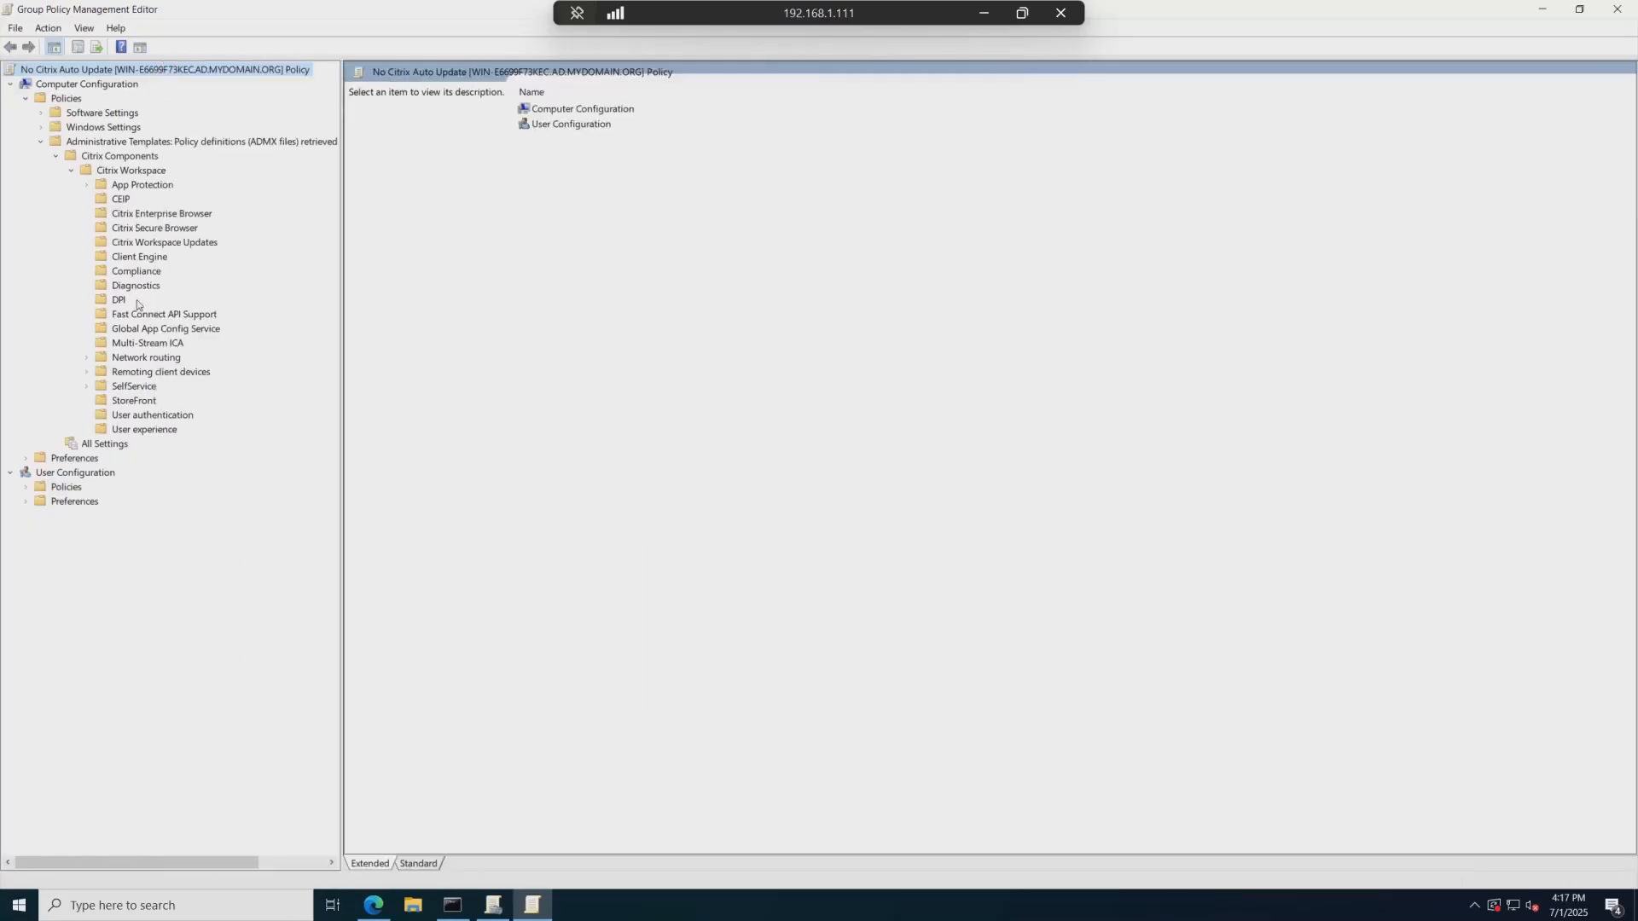
click(145, 244)
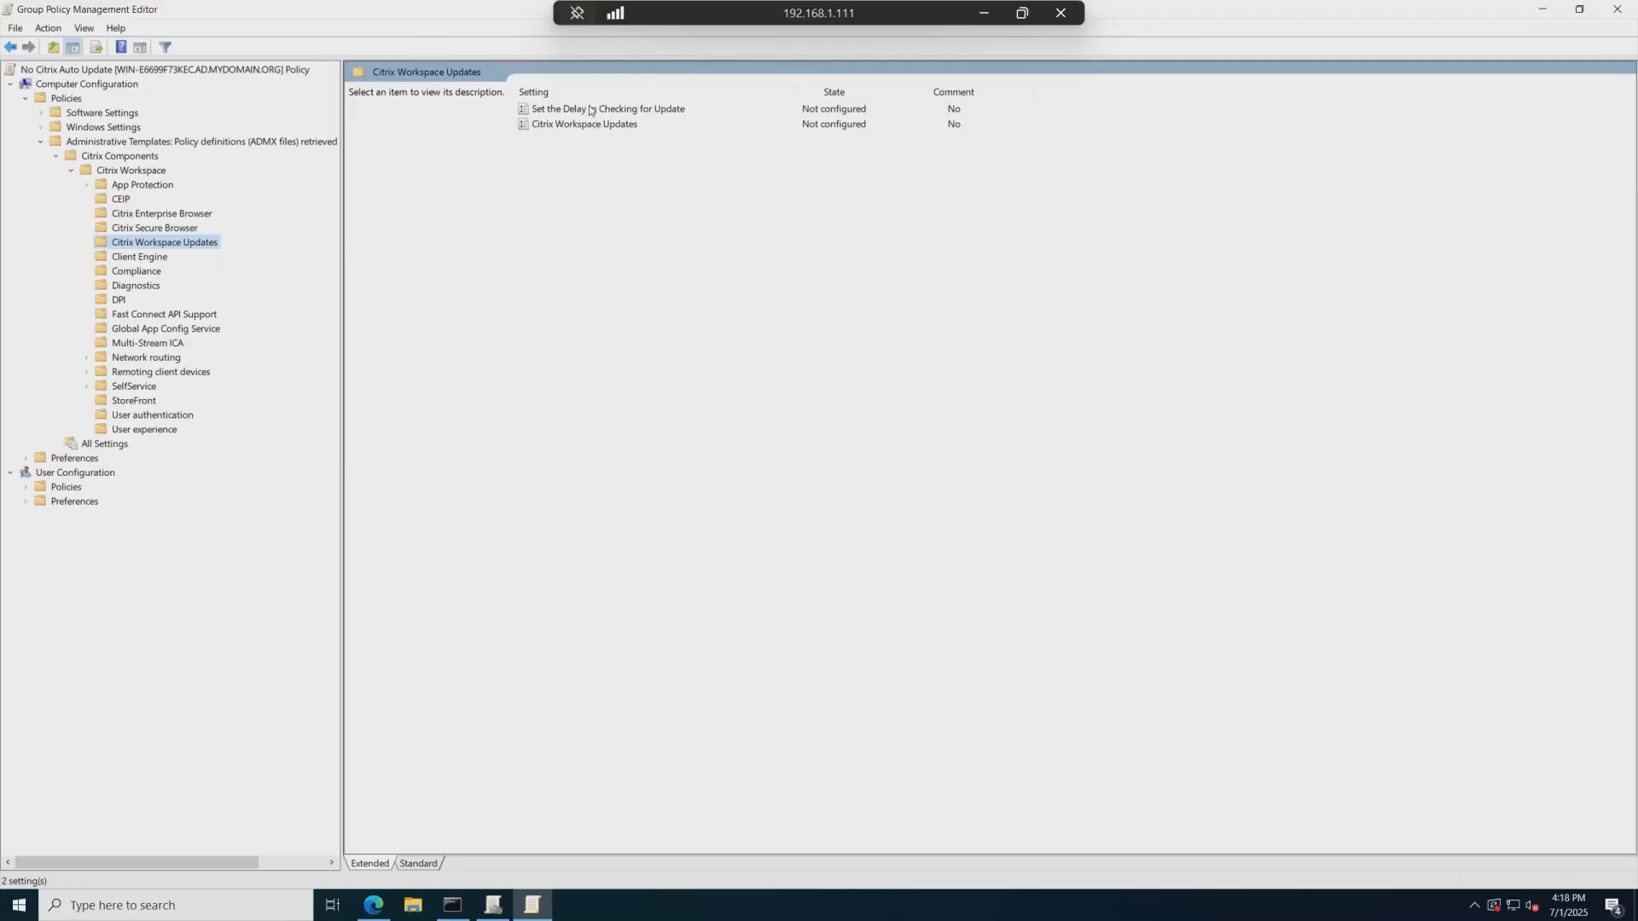
Step: Enable the Citrix Workspace Updates setting with its update policy set to Manual, then close the policy editor
click(597, 127)
key(Return)
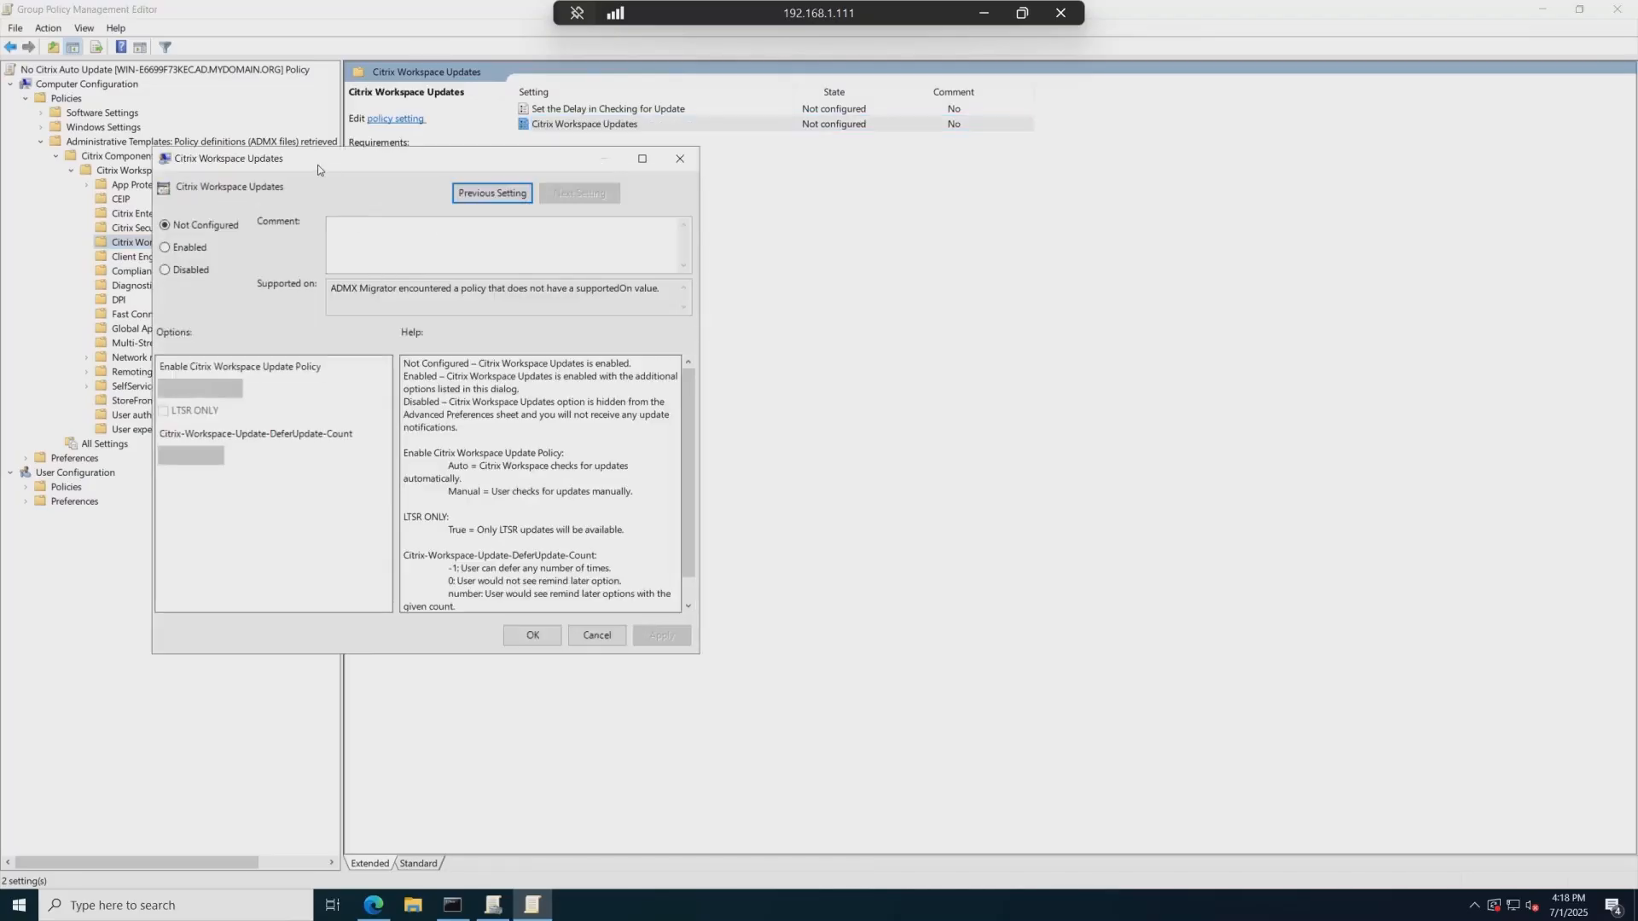
drag(317, 166, 604, 221)
scroll(751, 526, down, 1)
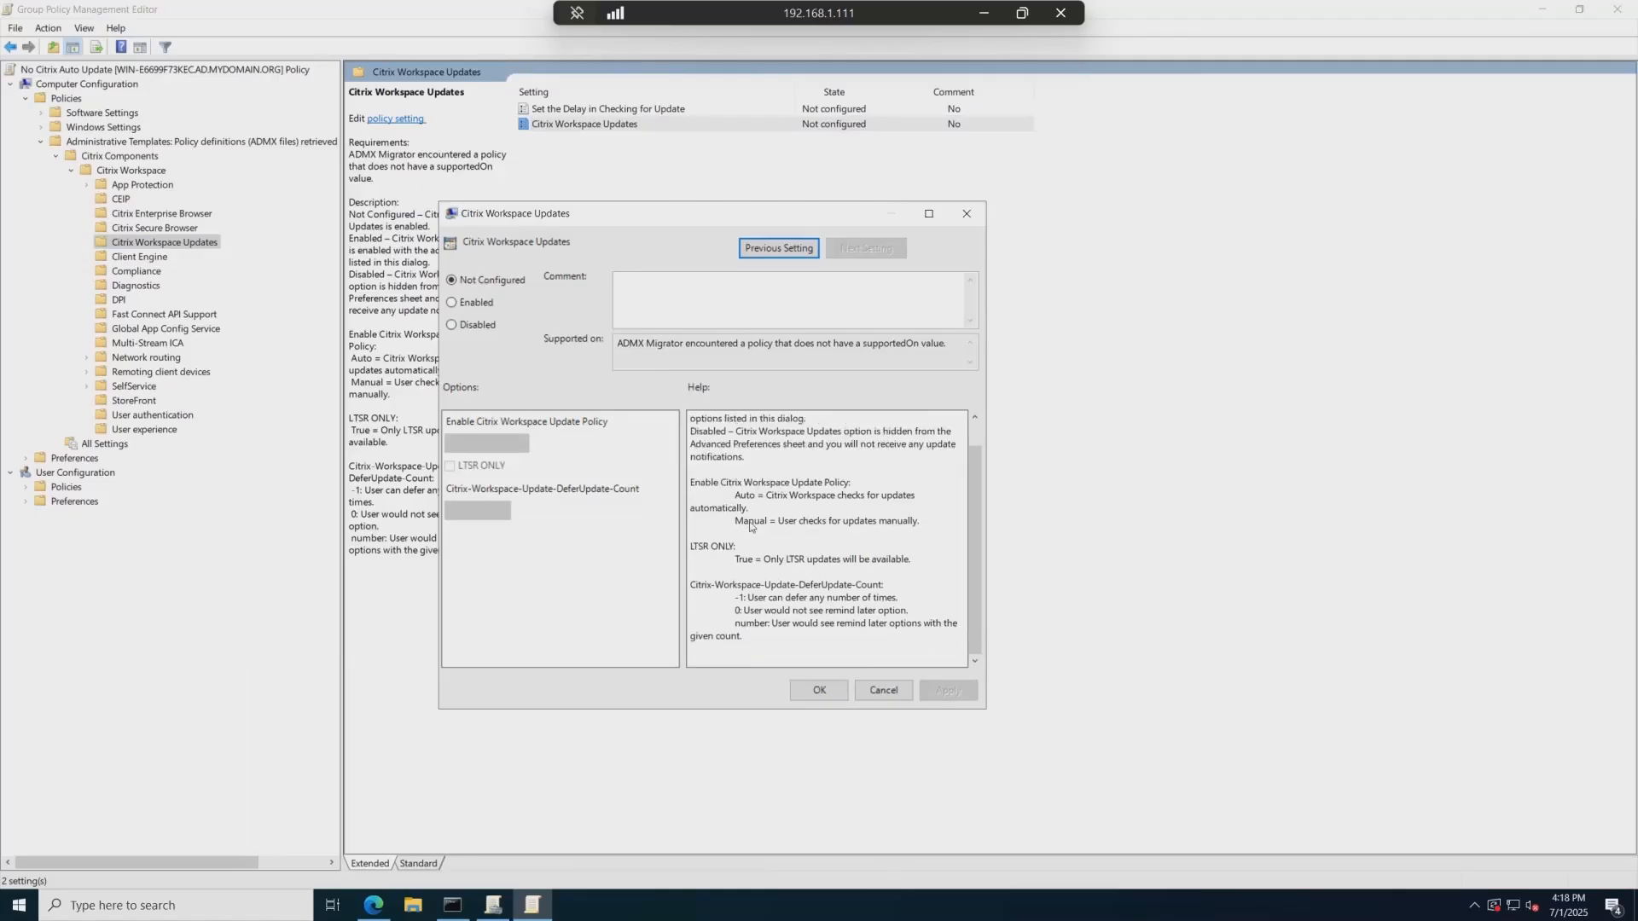
scroll(758, 509, up, 1)
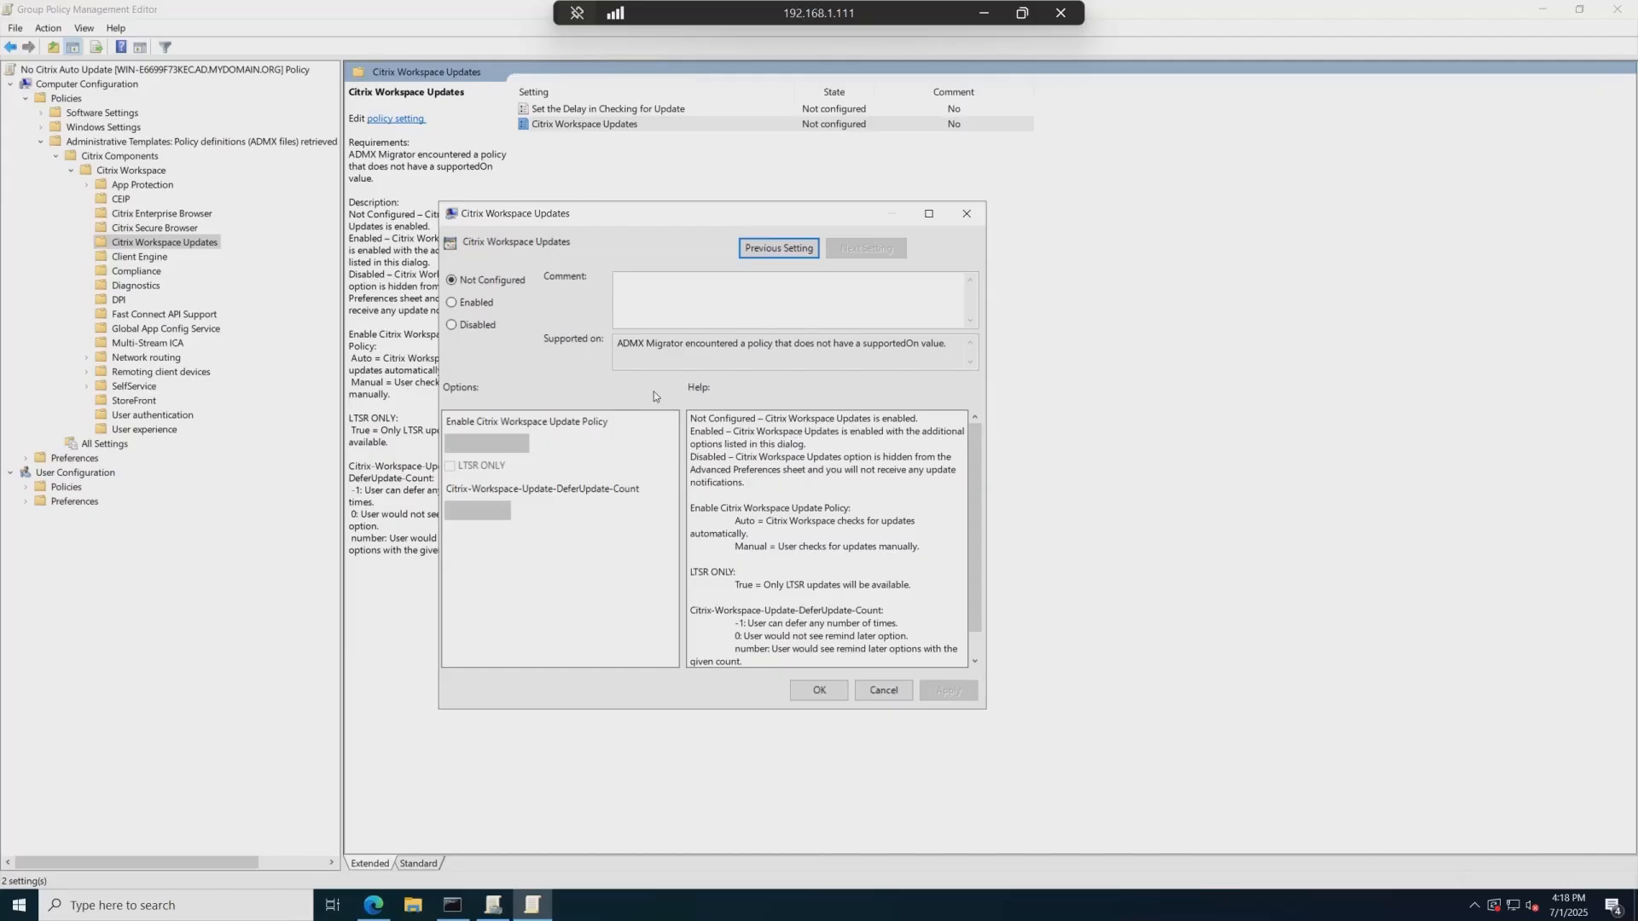
click(461, 306)
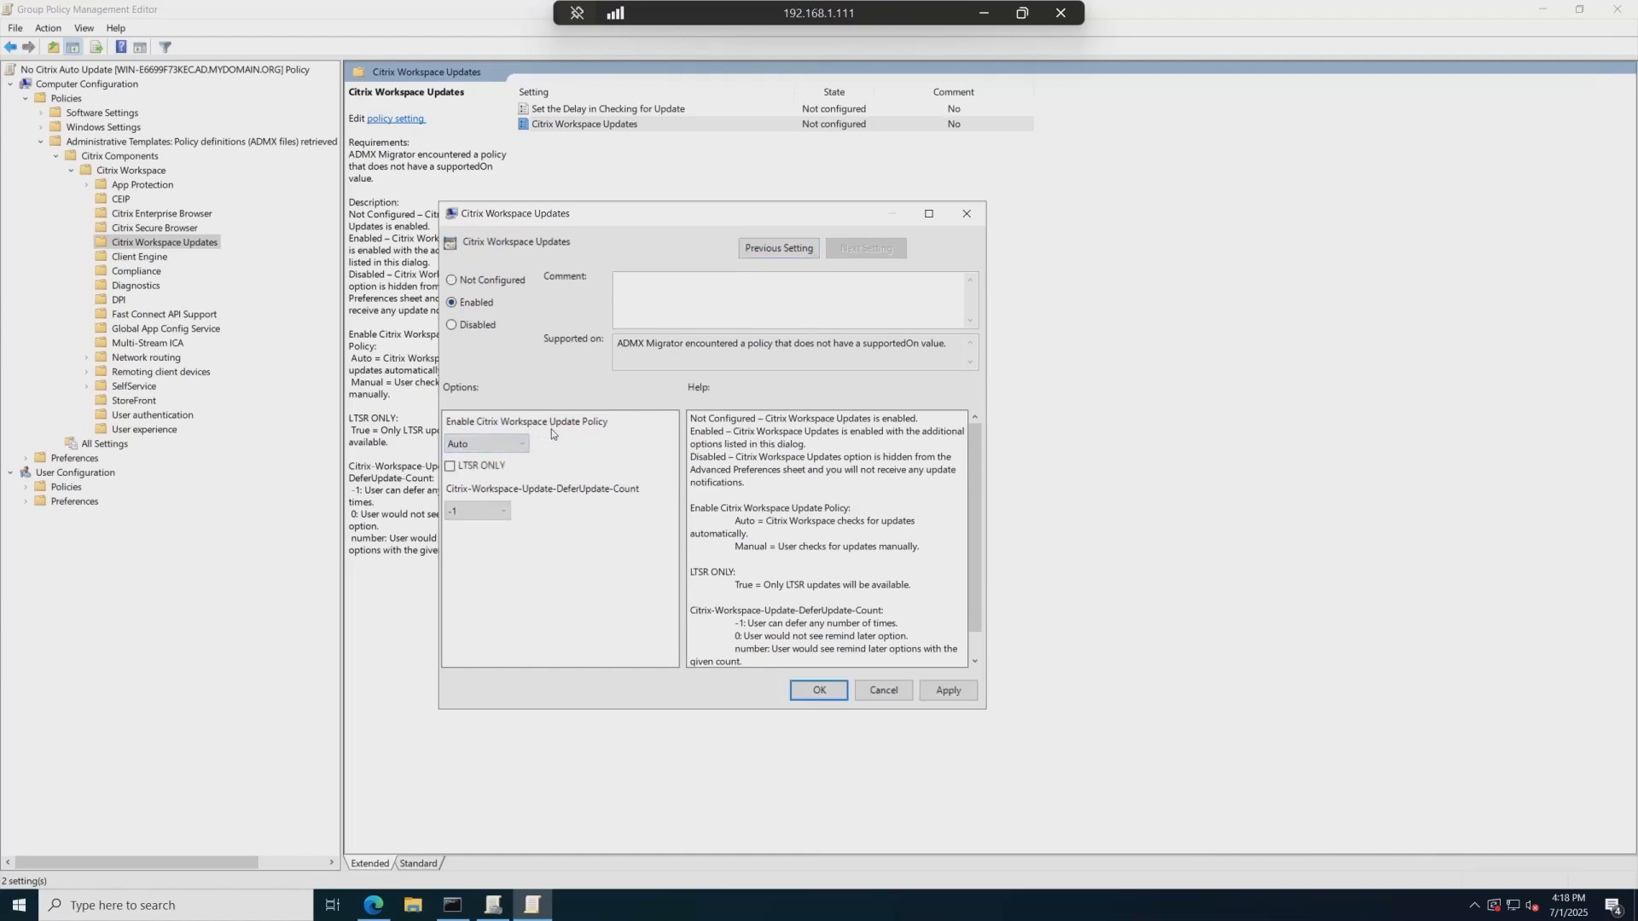
click(490, 445)
click(493, 470)
click(937, 692)
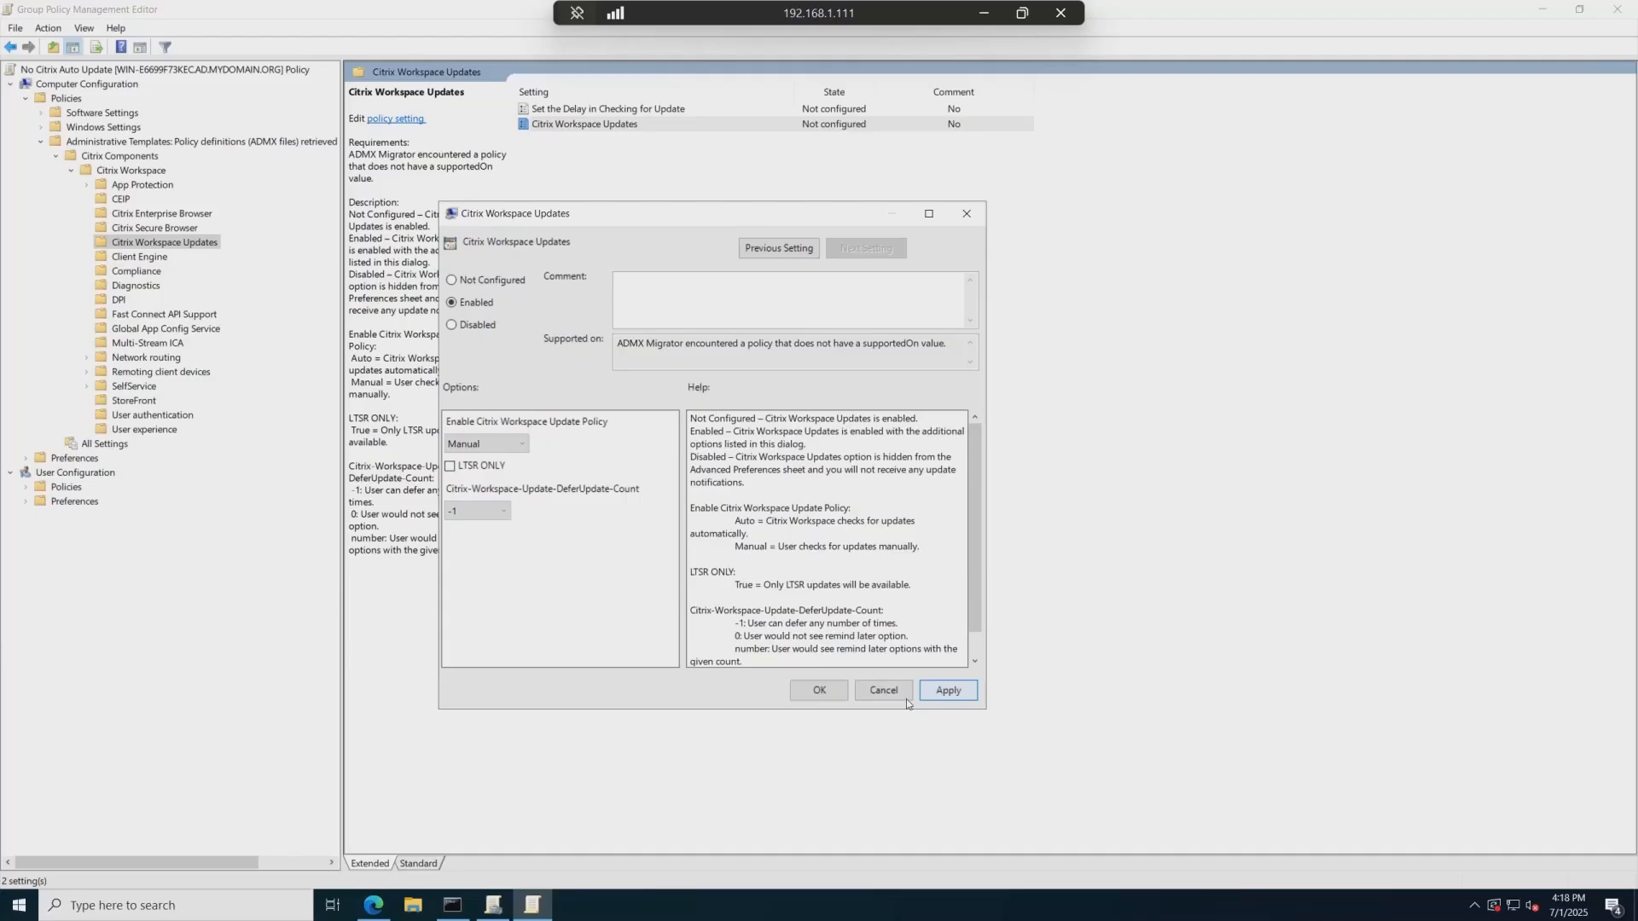
click(823, 690)
scroll(151, 229, right, 1)
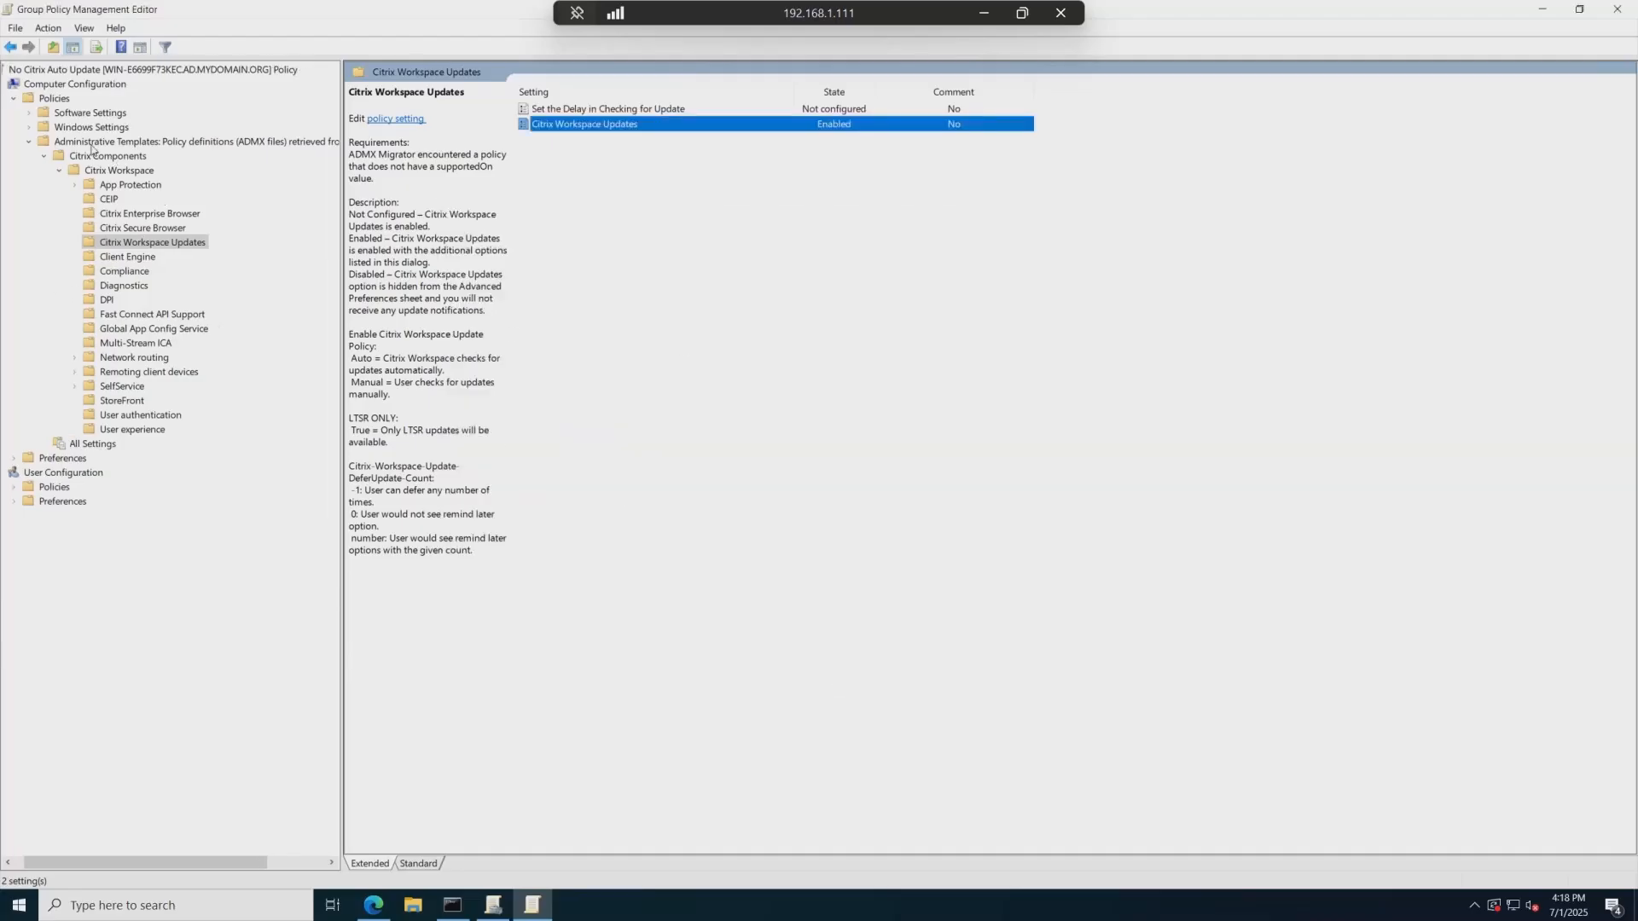
click(1617, 8)
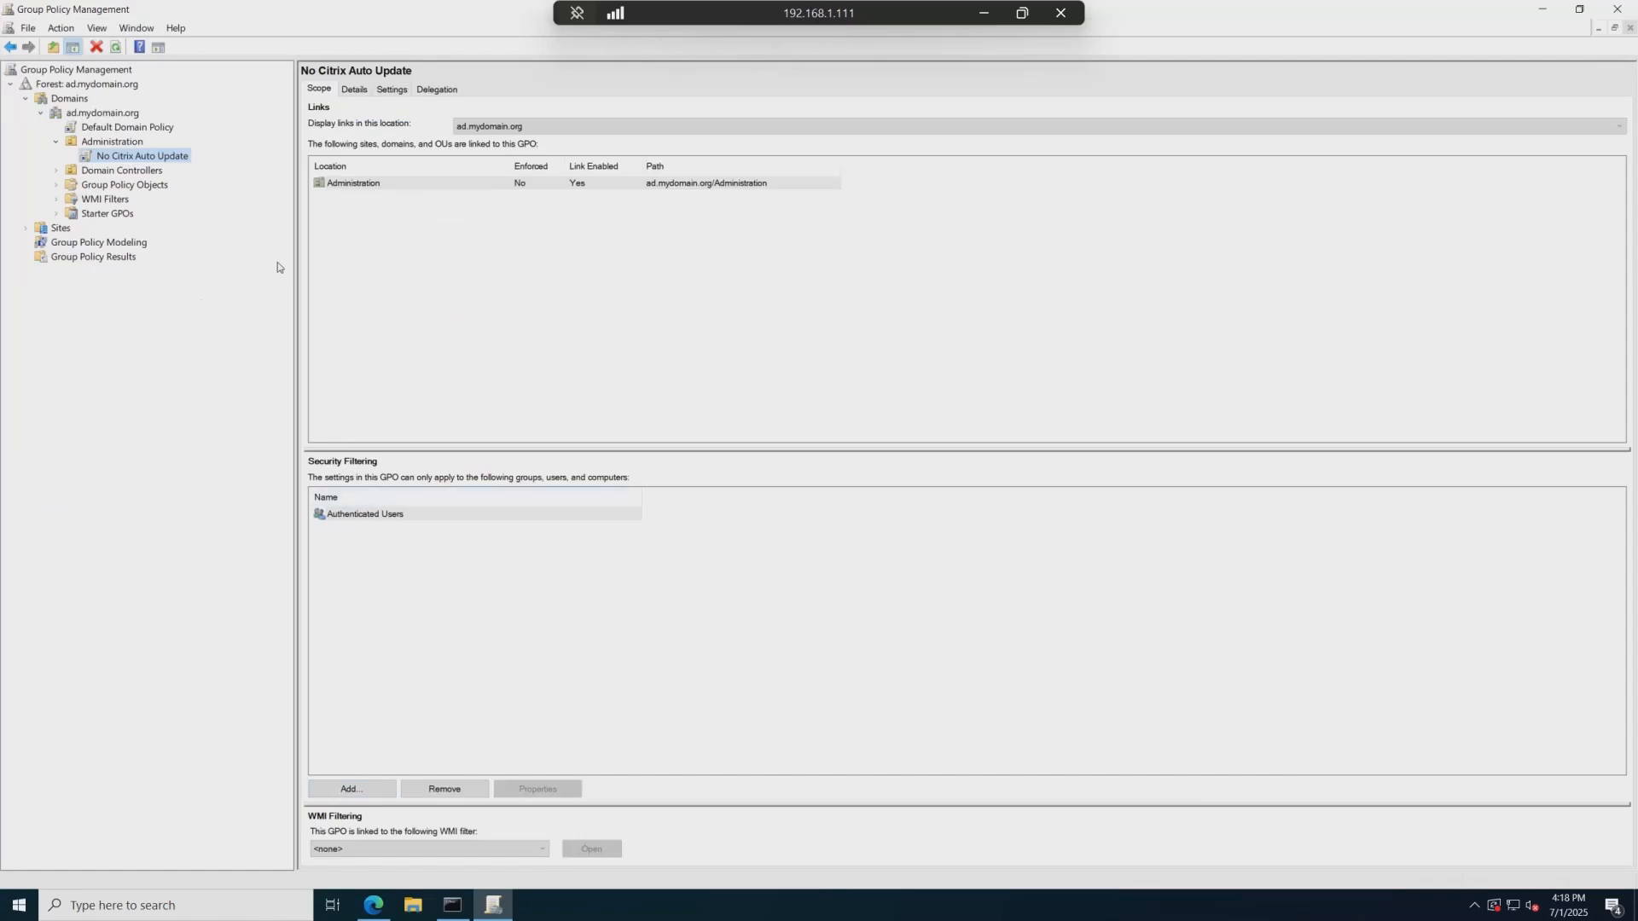
Step: Try to force a Group Policy update on the Administration organizational unit, and close Group Policy Management
right_click(119, 142)
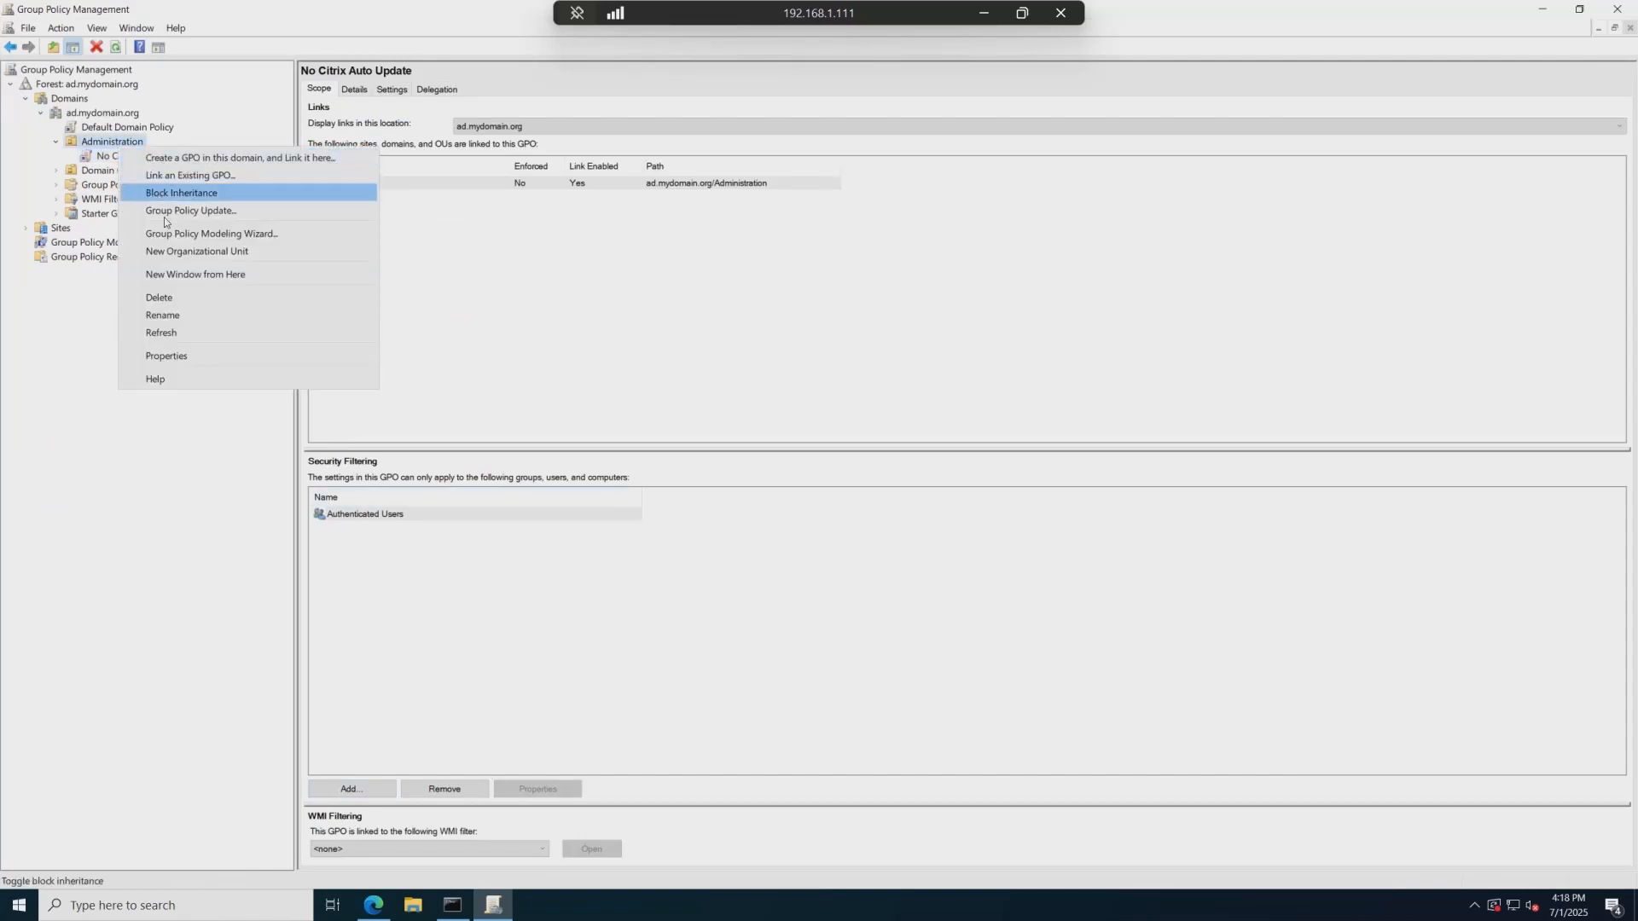
click(170, 211)
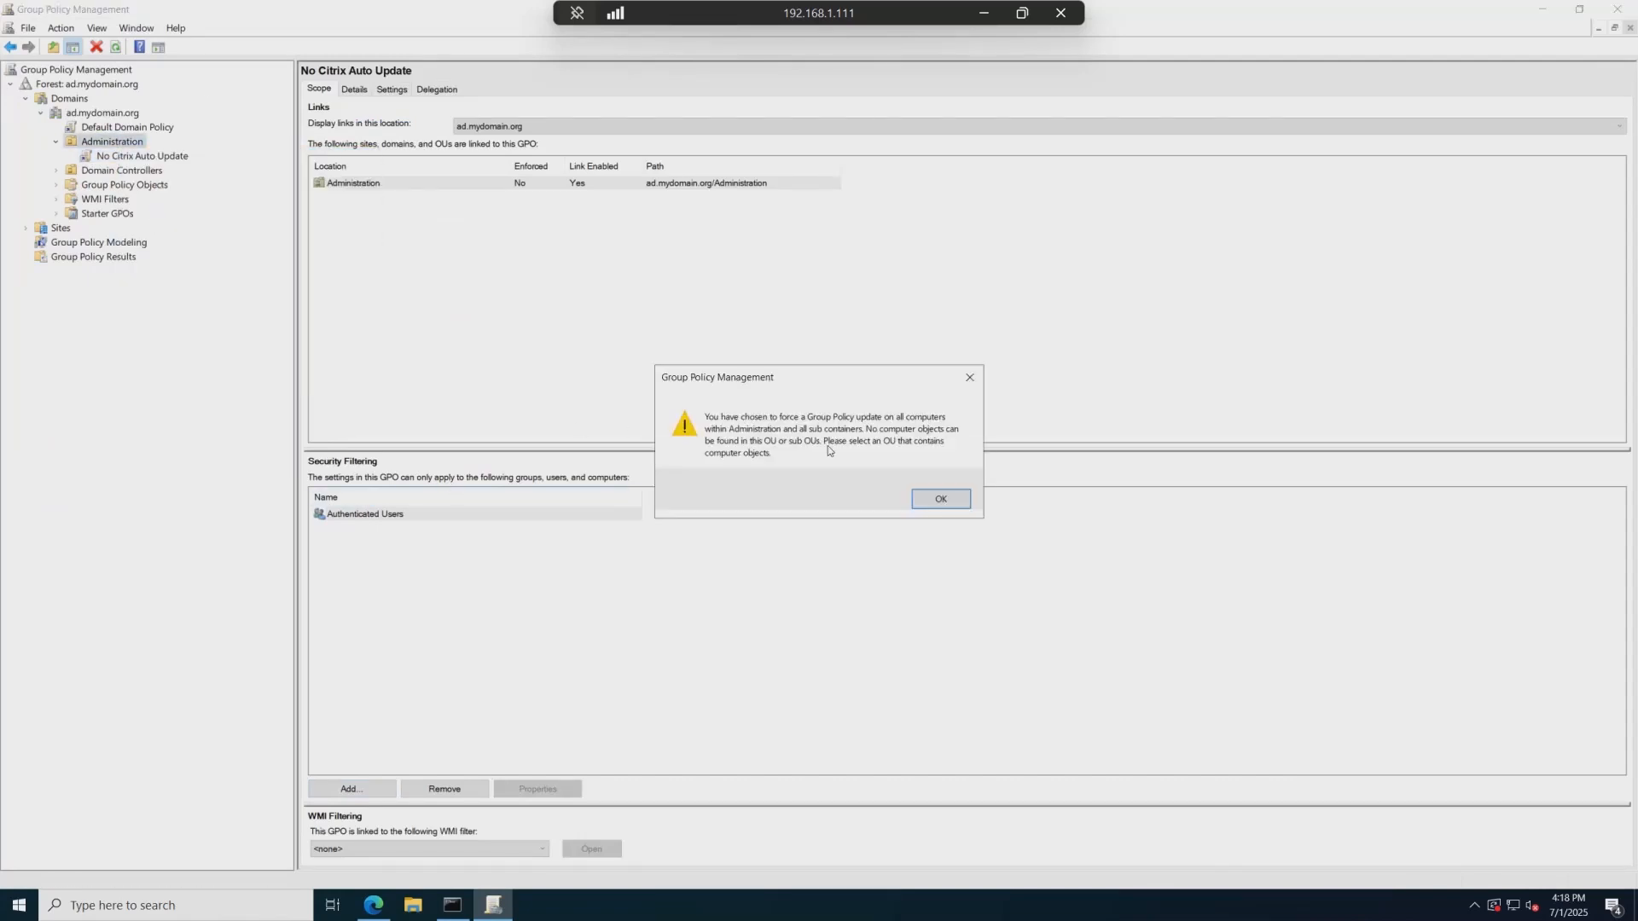
click(925, 496)
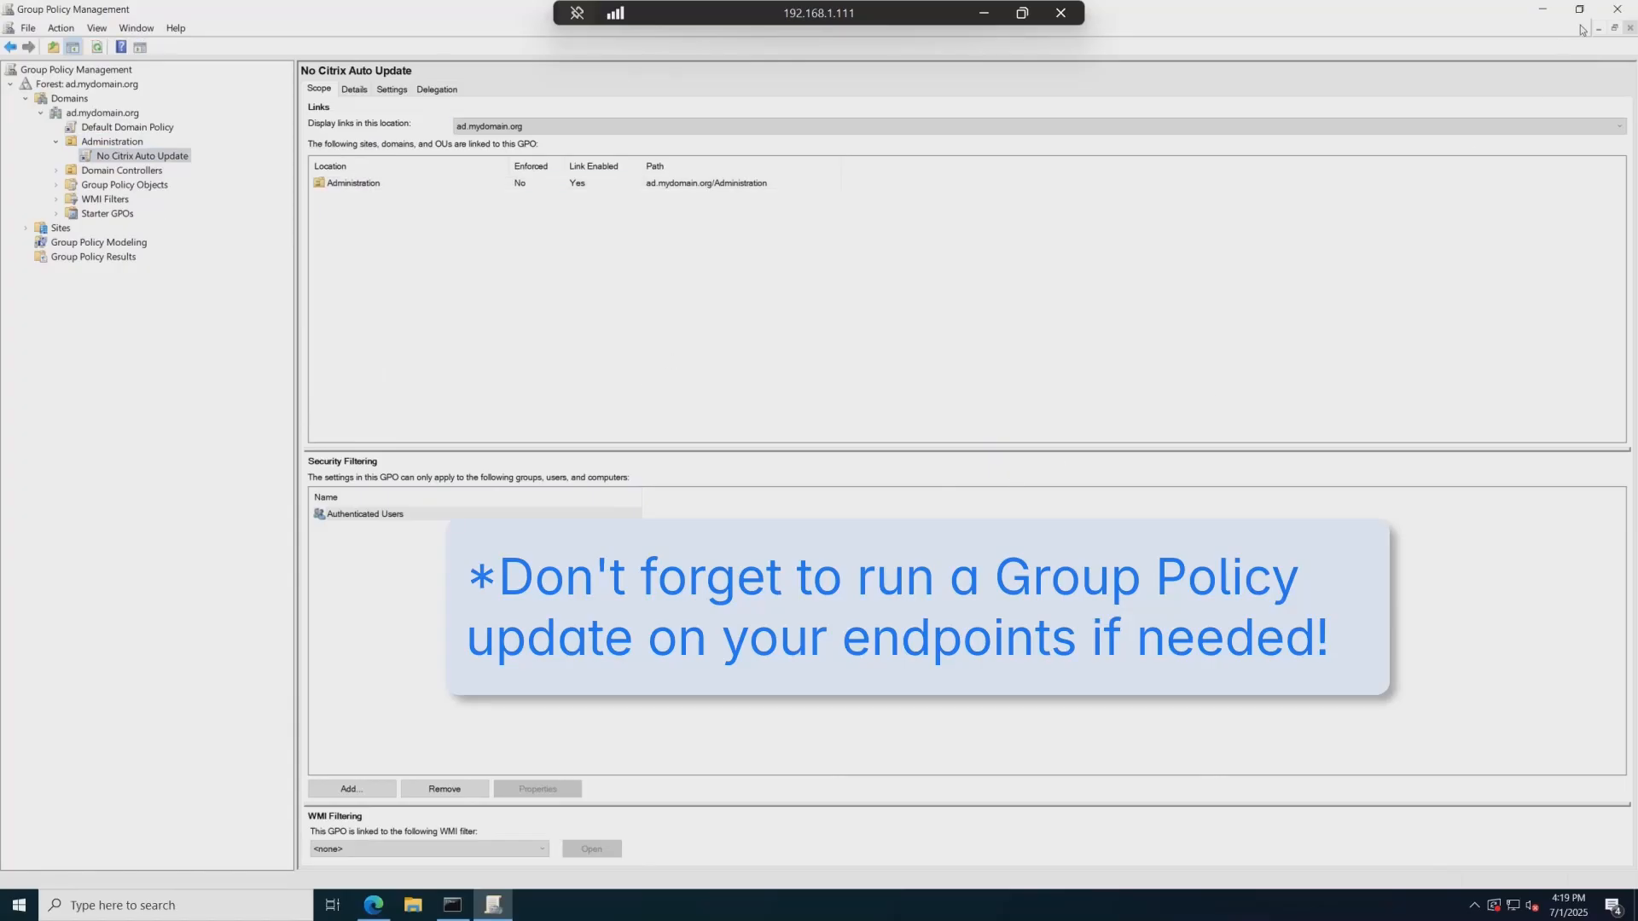
click(1616, 12)
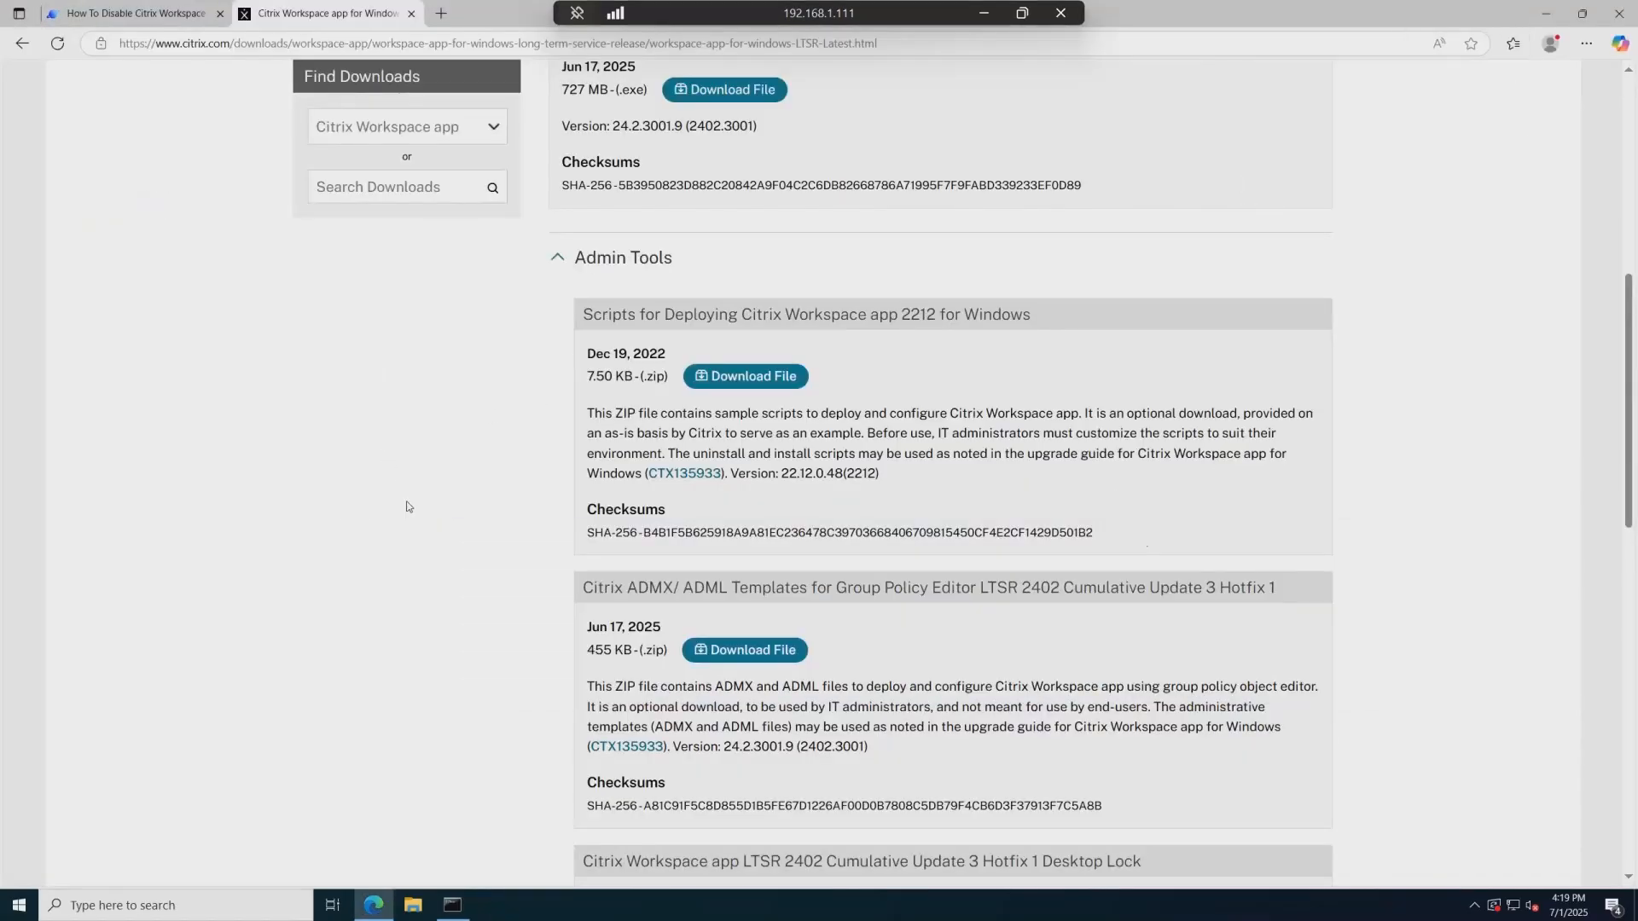
Step: Close the Citrix downloads page and review the install-parameter and Group Policy methods in the article on disabling Workspace auto-updates
scroll(402, 504, up, 8)
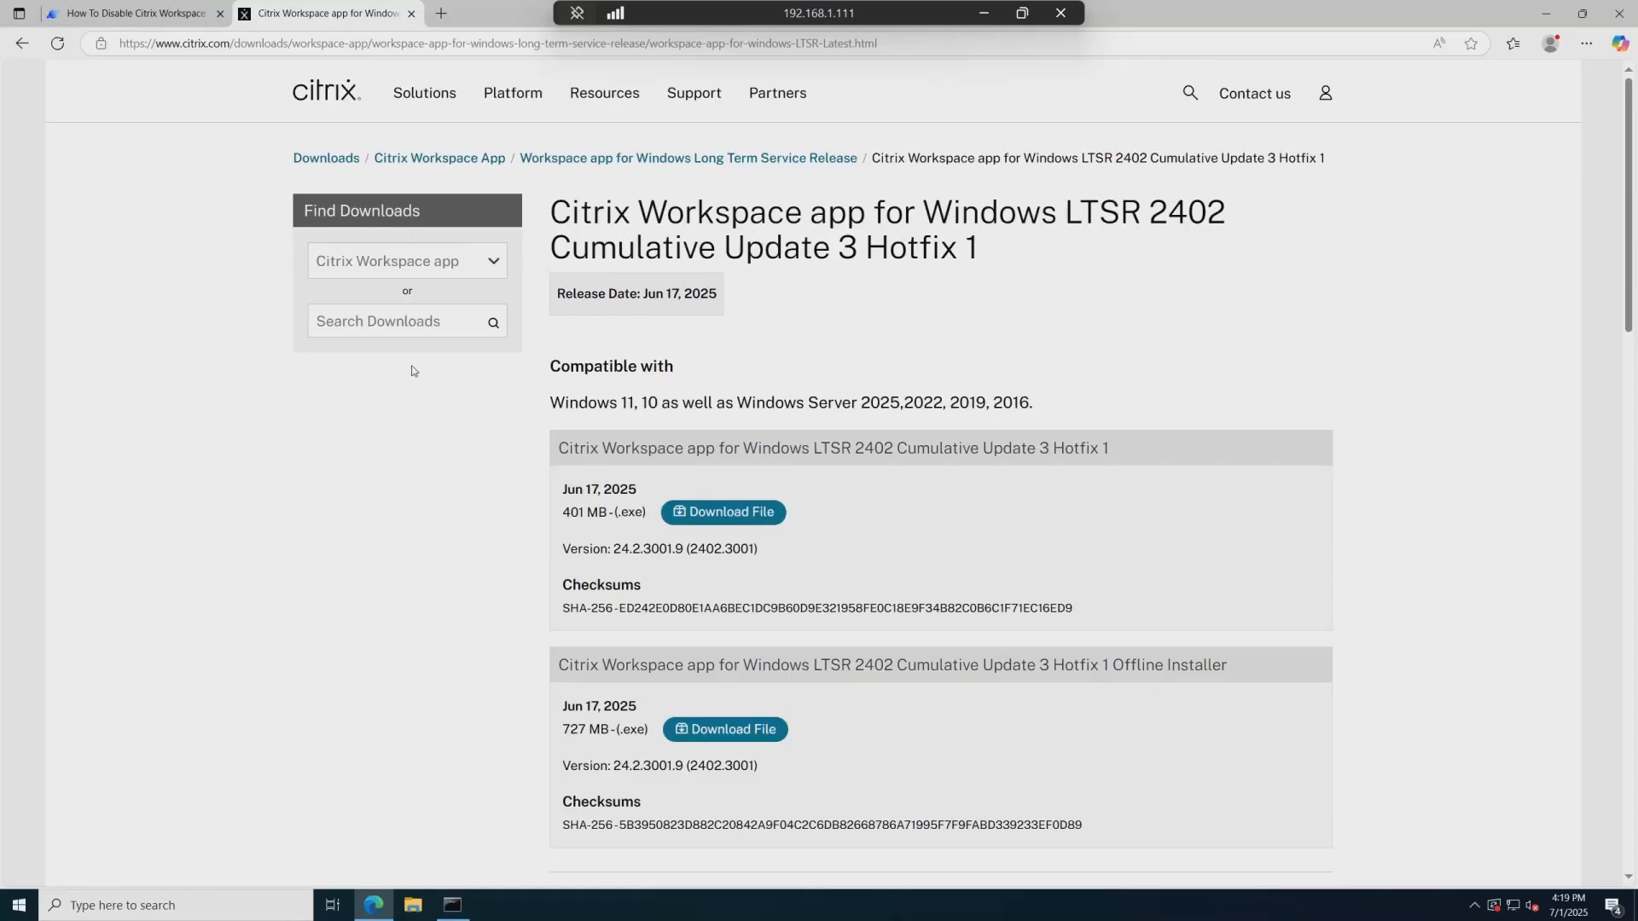
click(411, 13)
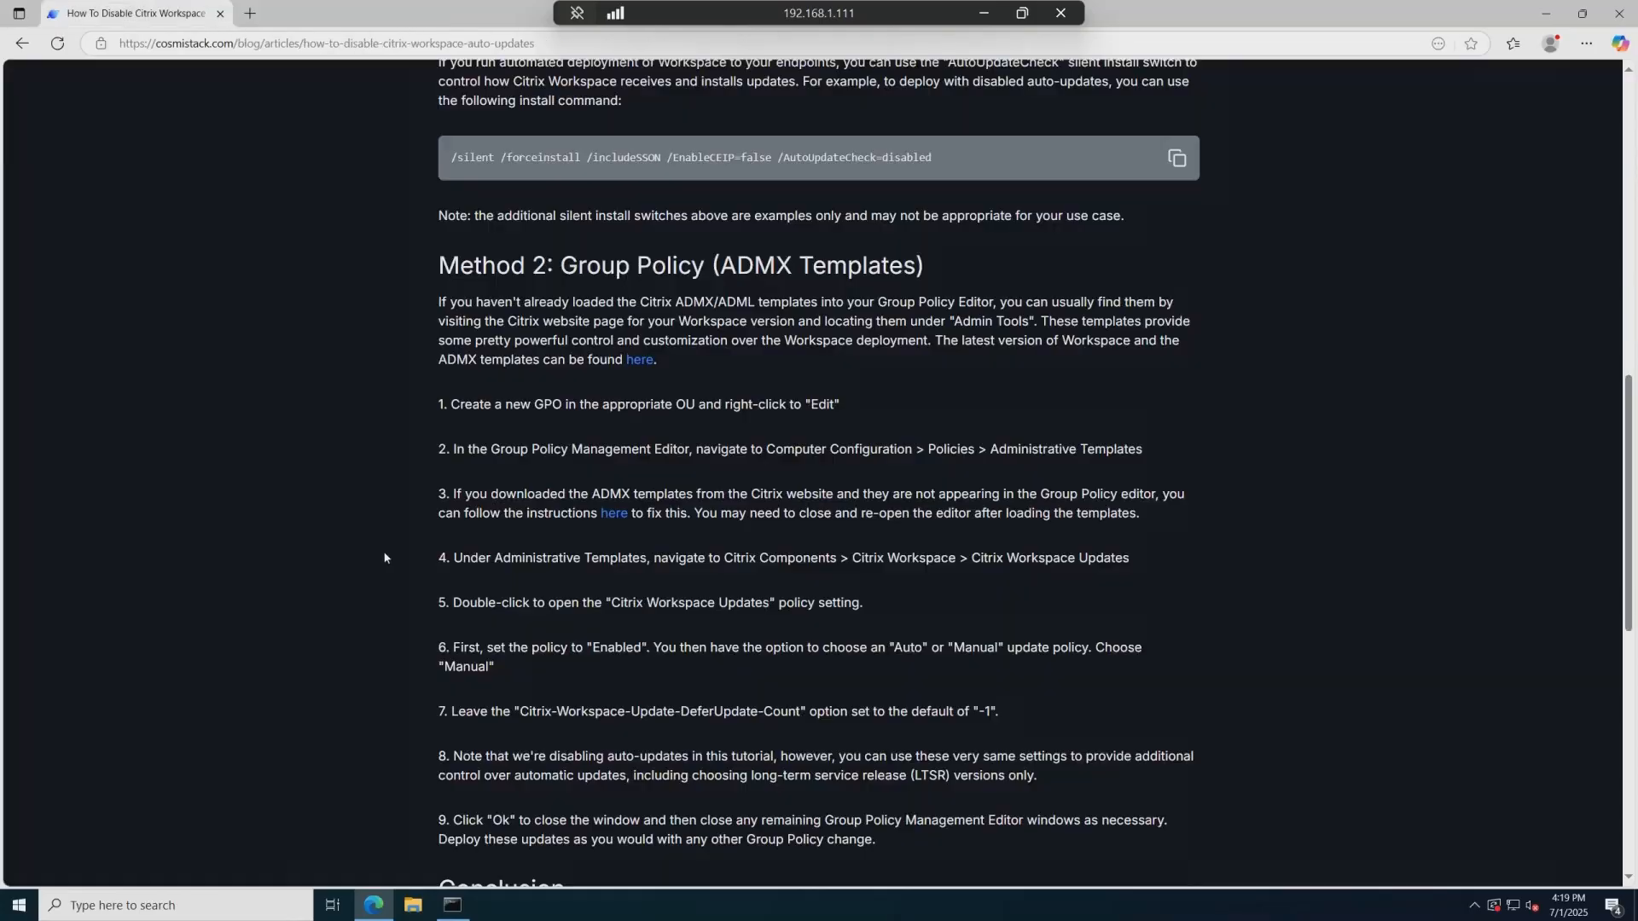
scroll(528, 616, down, 3)
scroll(527, 621, up, 10)
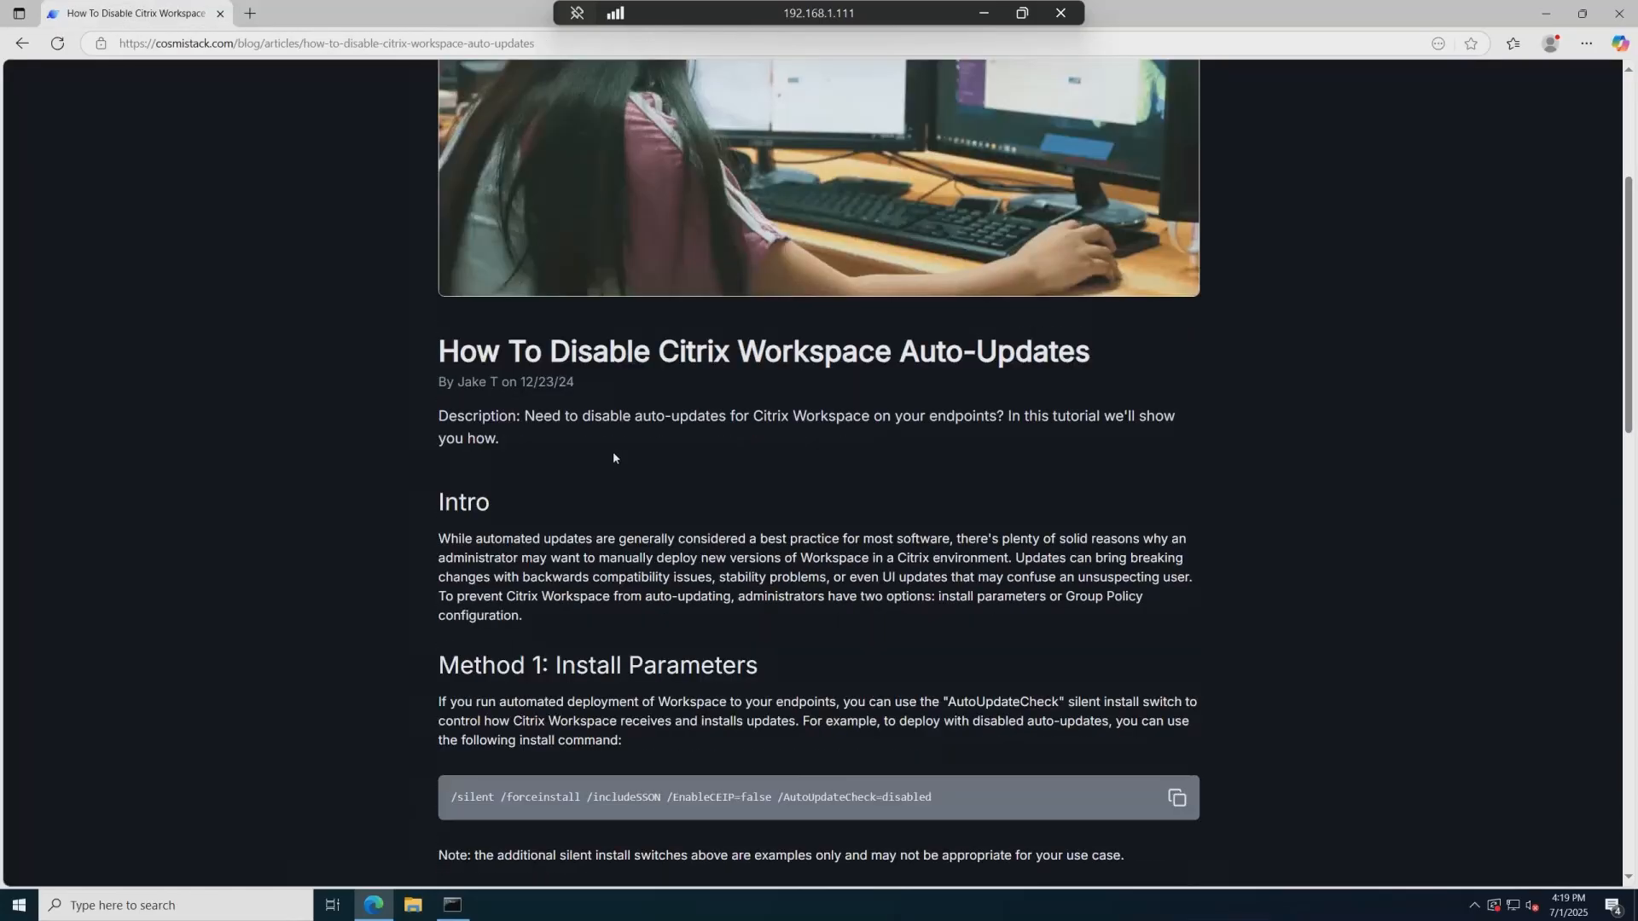
scroll(630, 606, down, 2)
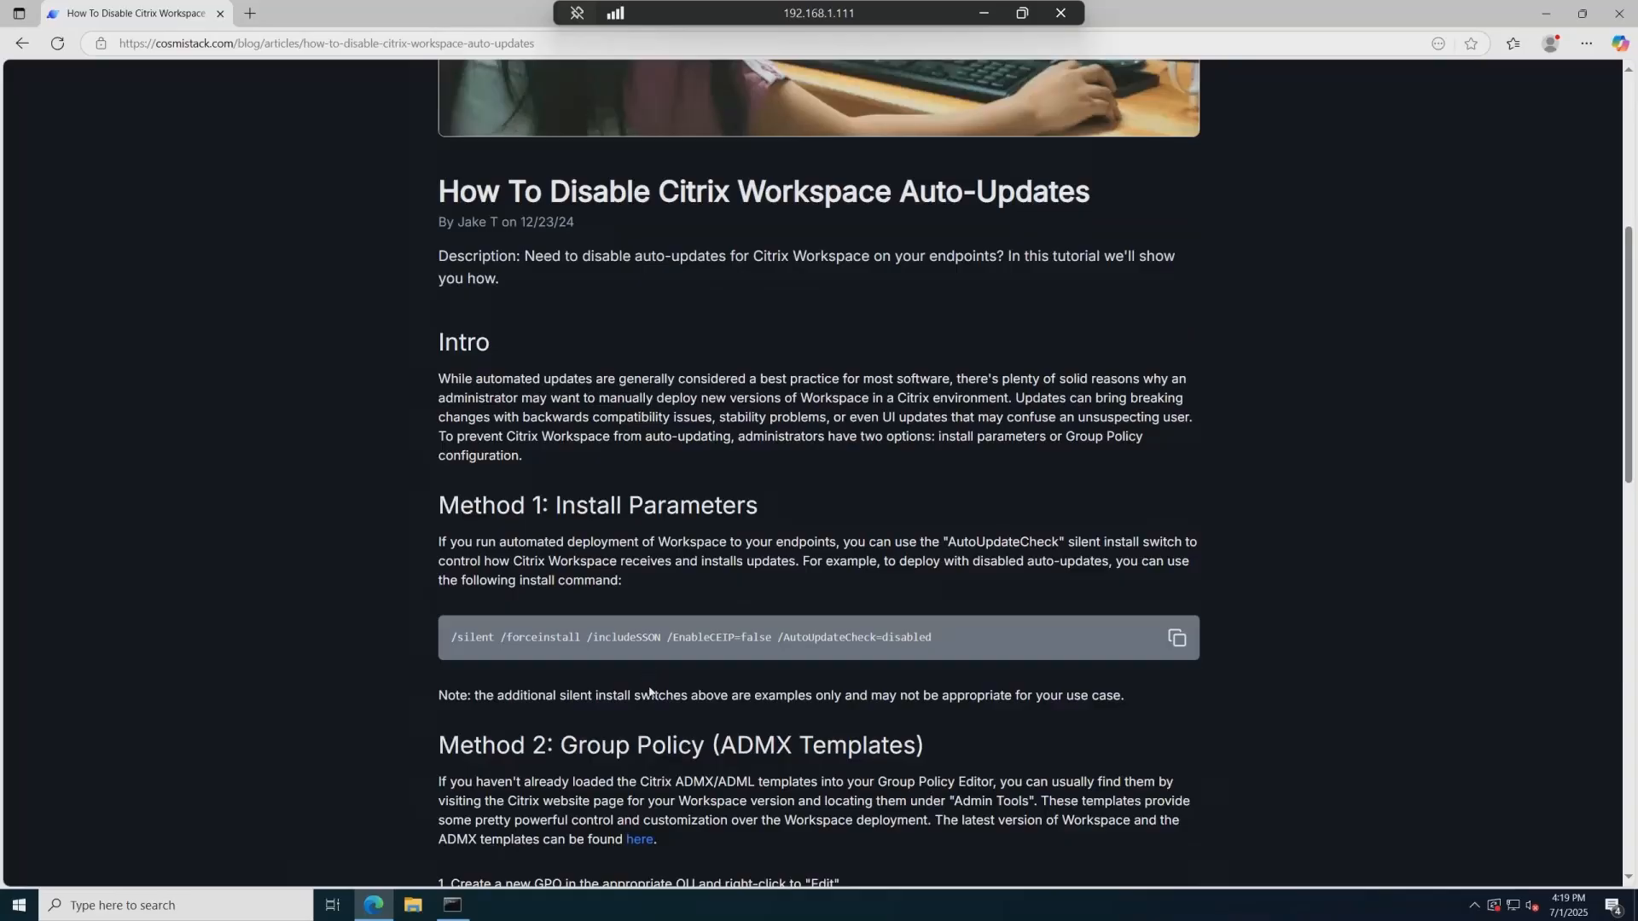
scroll(650, 691, up, 4)
scroll(648, 699, down, 9)
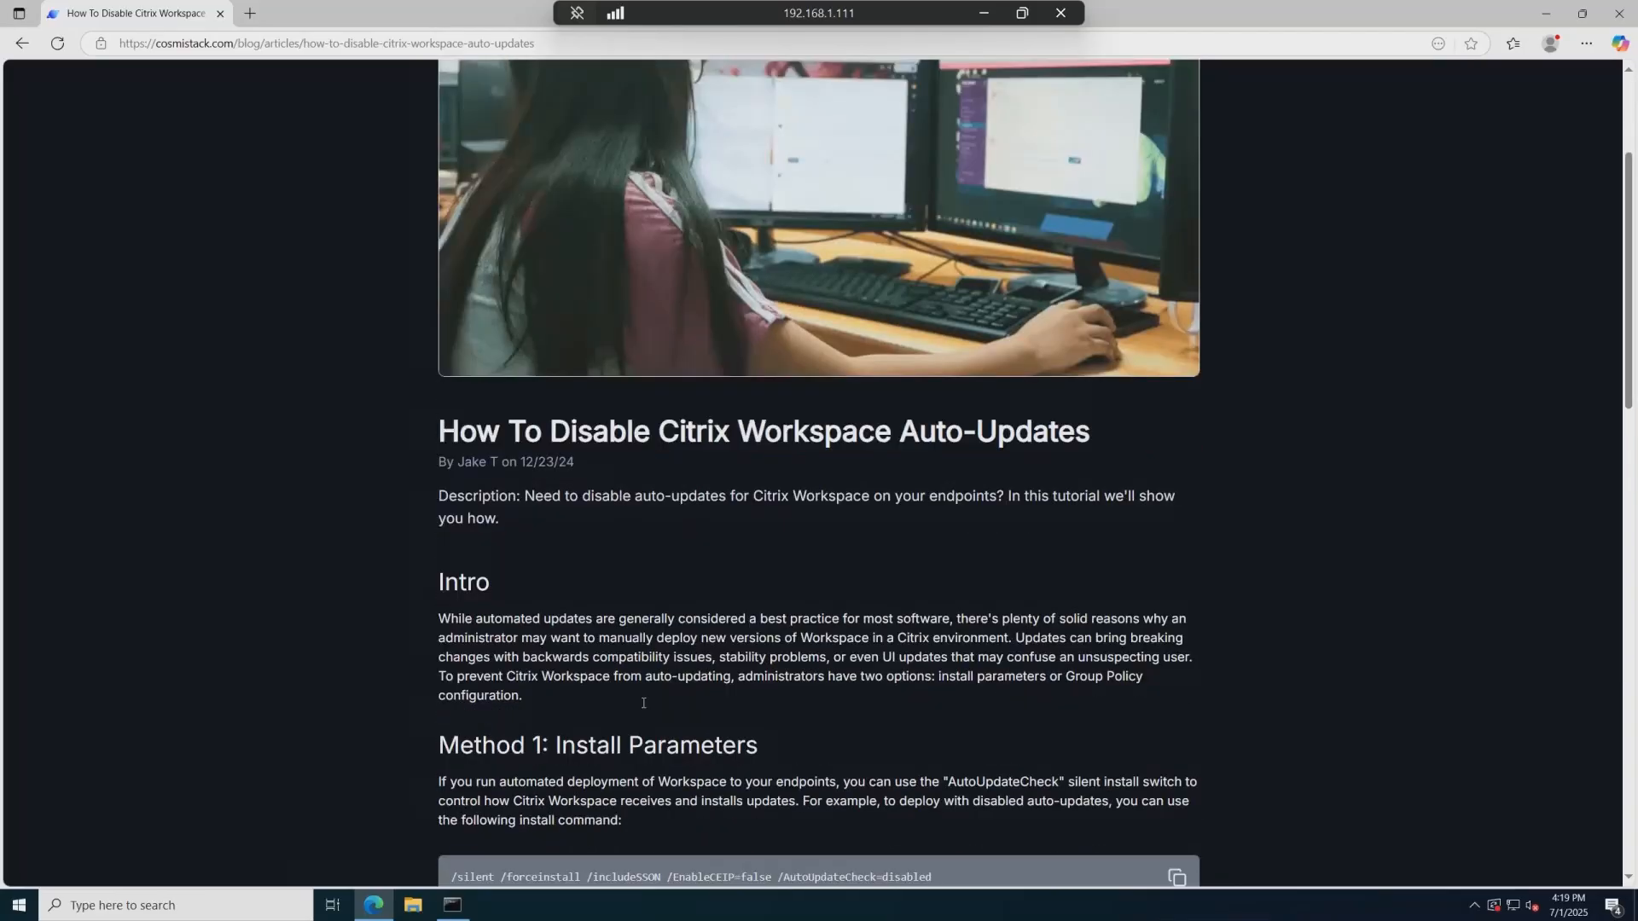
scroll(643, 703, down, 2)
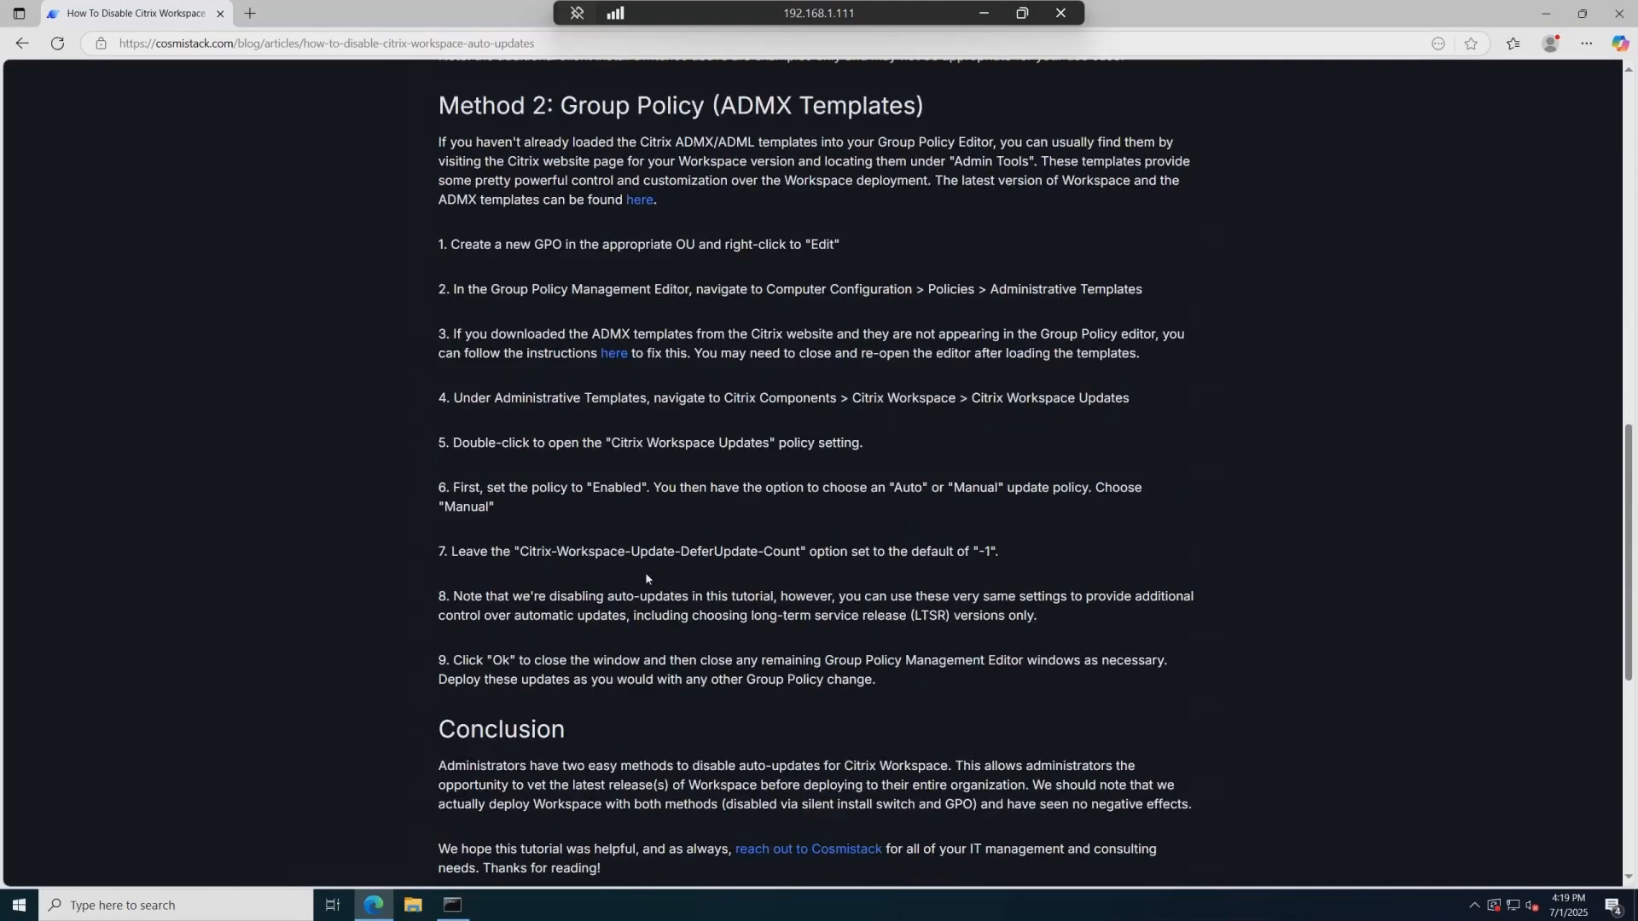